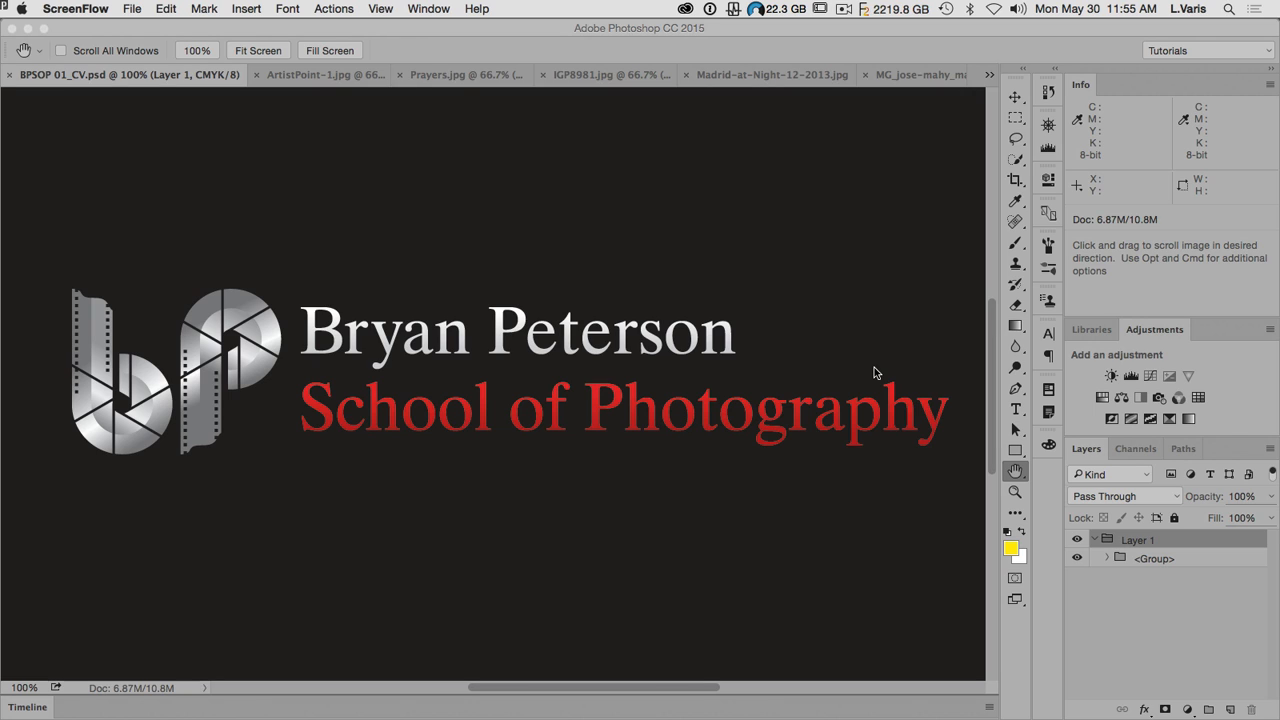
# Step: Bring up the ArtistPoint-1.jpg image and convert it from RGB to Lab Color mode
pyautogui.click(318, 82)
pyautogui.click(318, 82)
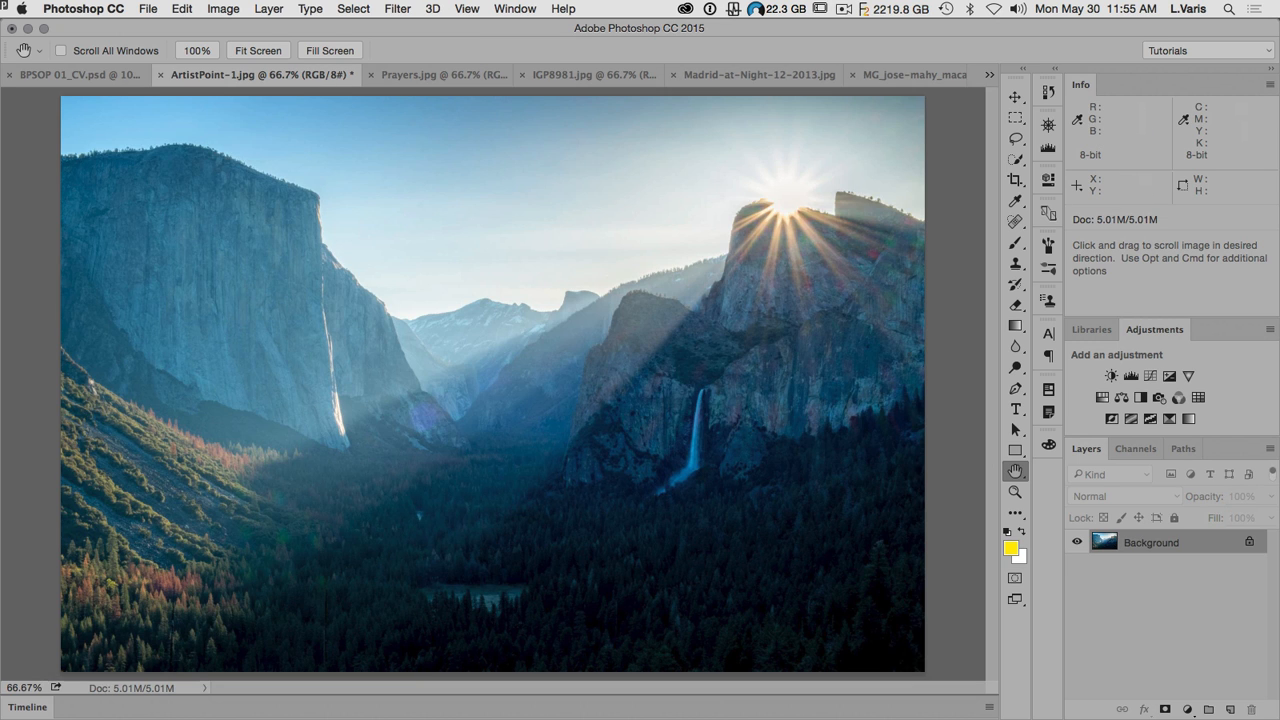
pyautogui.press('super+Tab')
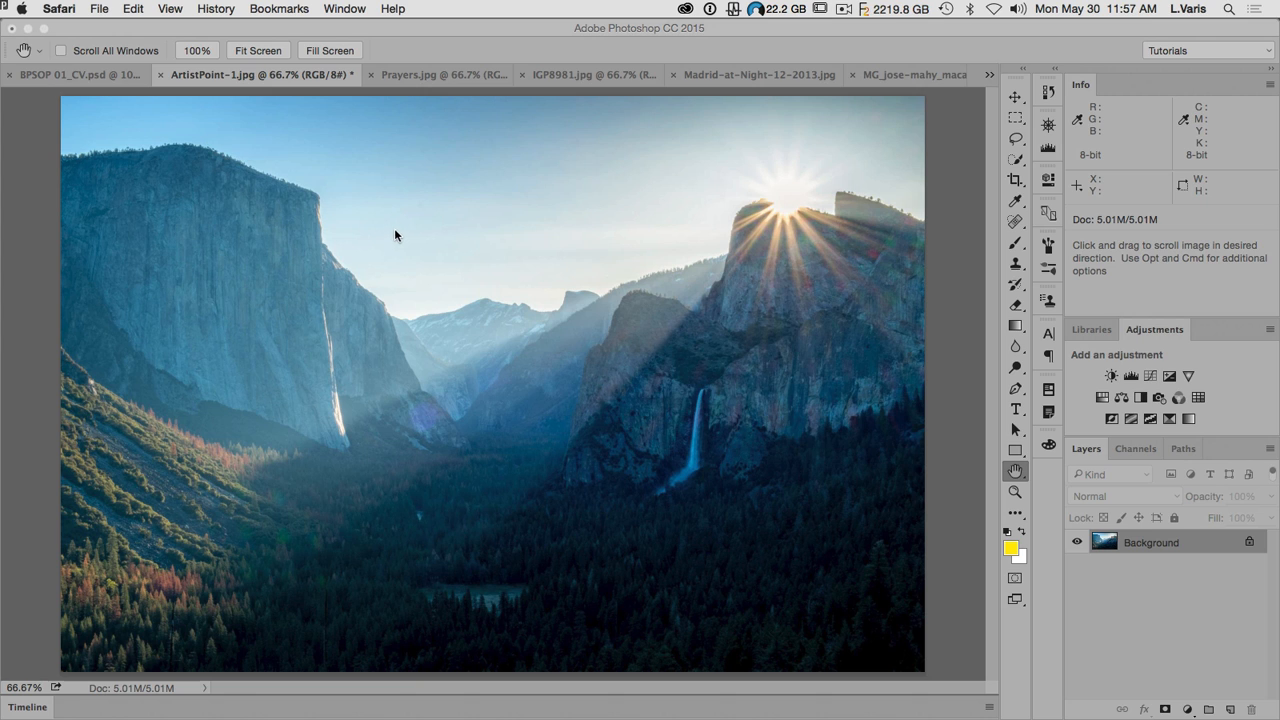
pyautogui.click(219, 27)
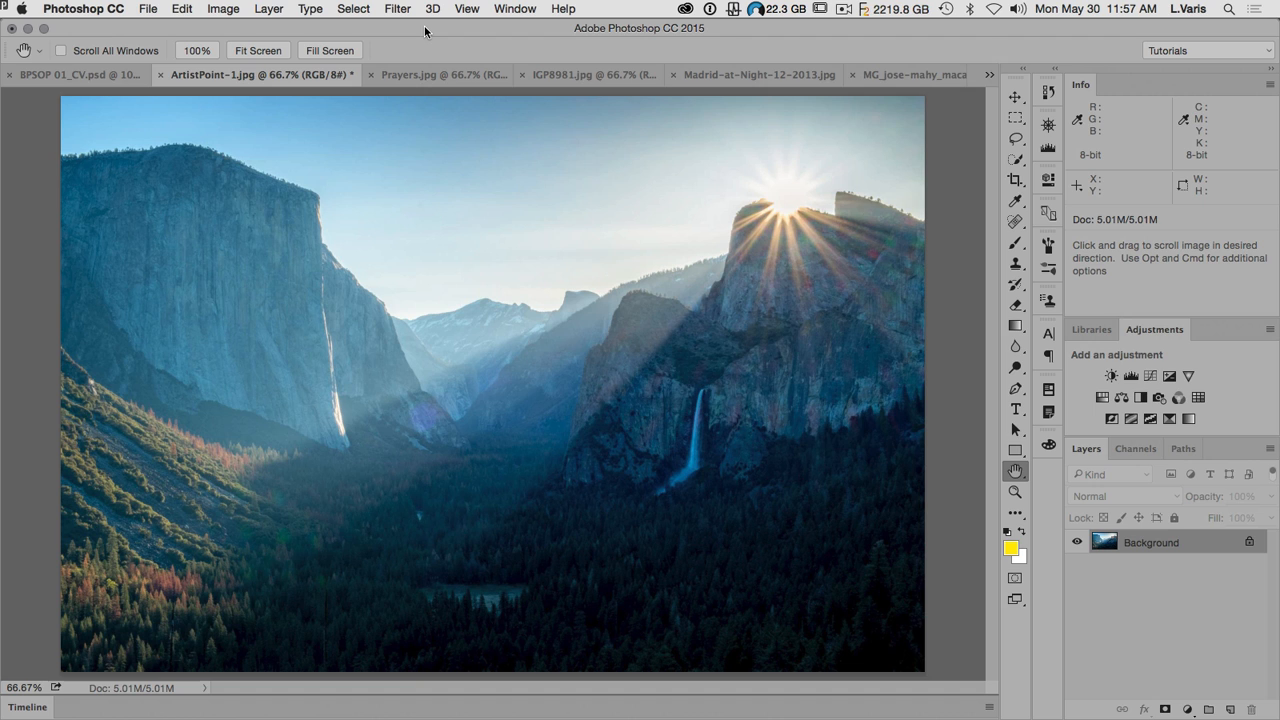
pyautogui.click(223, 10)
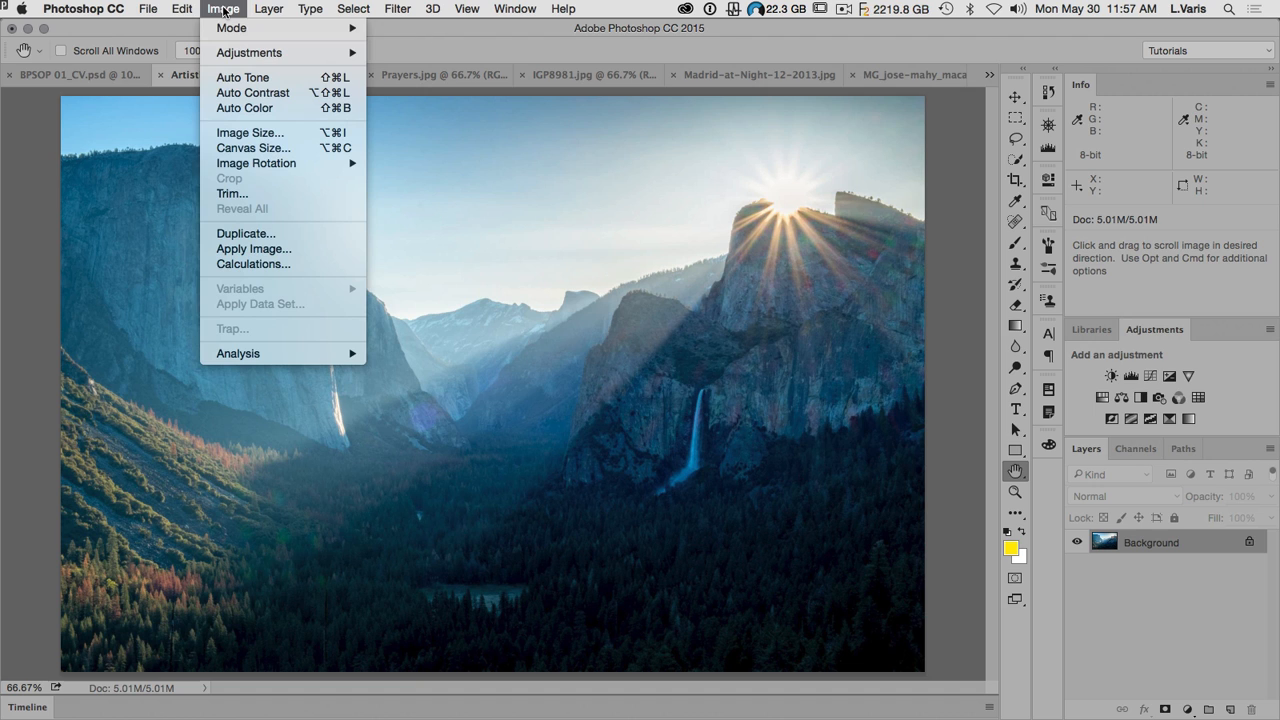
pyautogui.moveTo(227, 28)
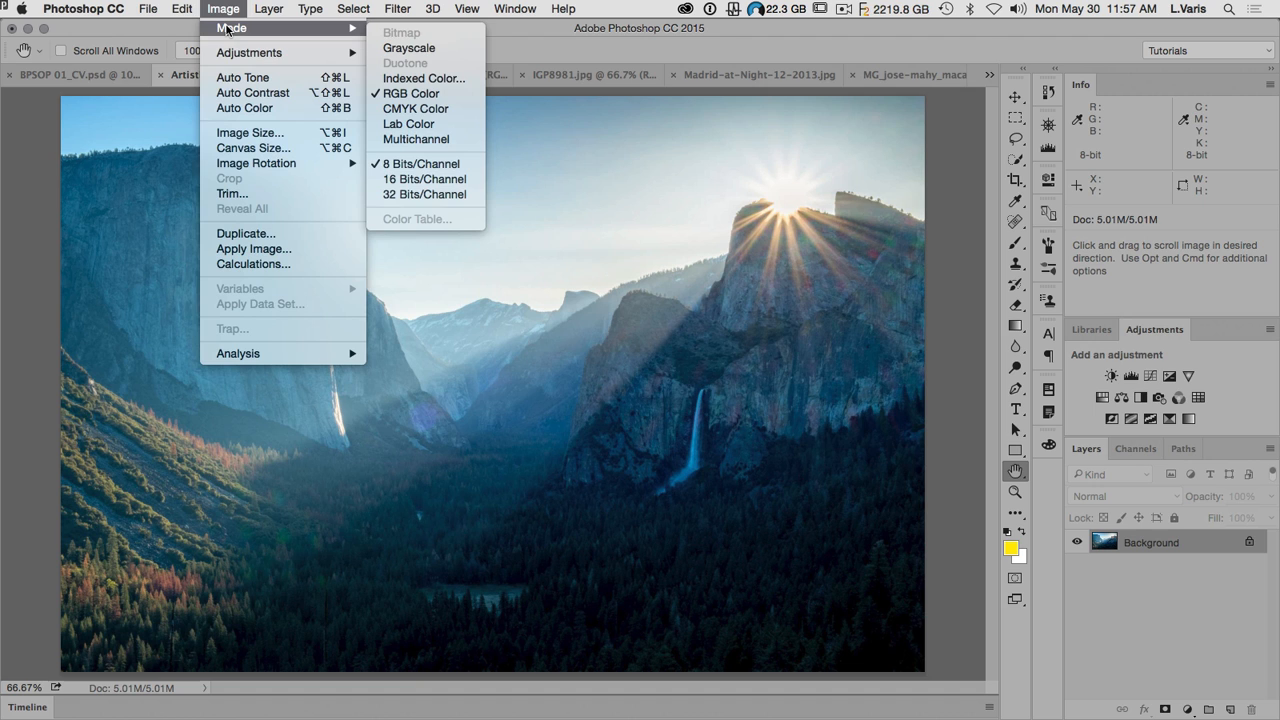
pyautogui.click(436, 124)
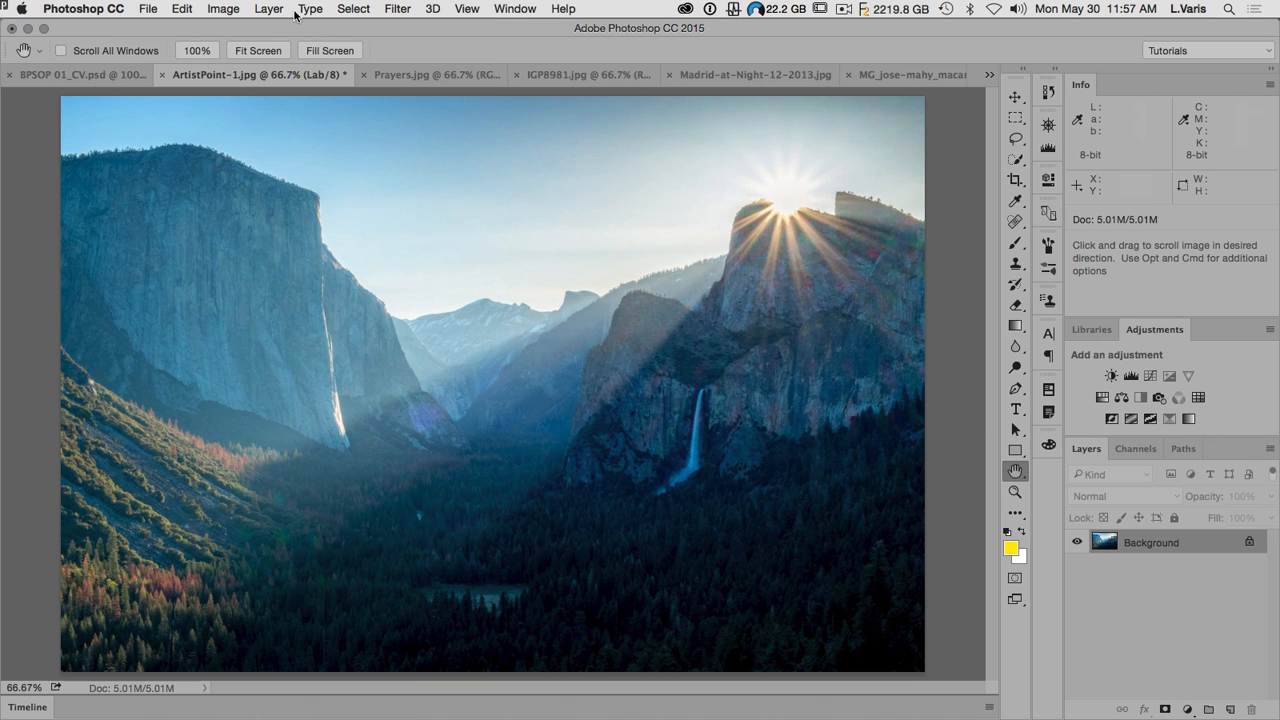
pyautogui.click(224, 9)
pyautogui.moveTo(233, 28)
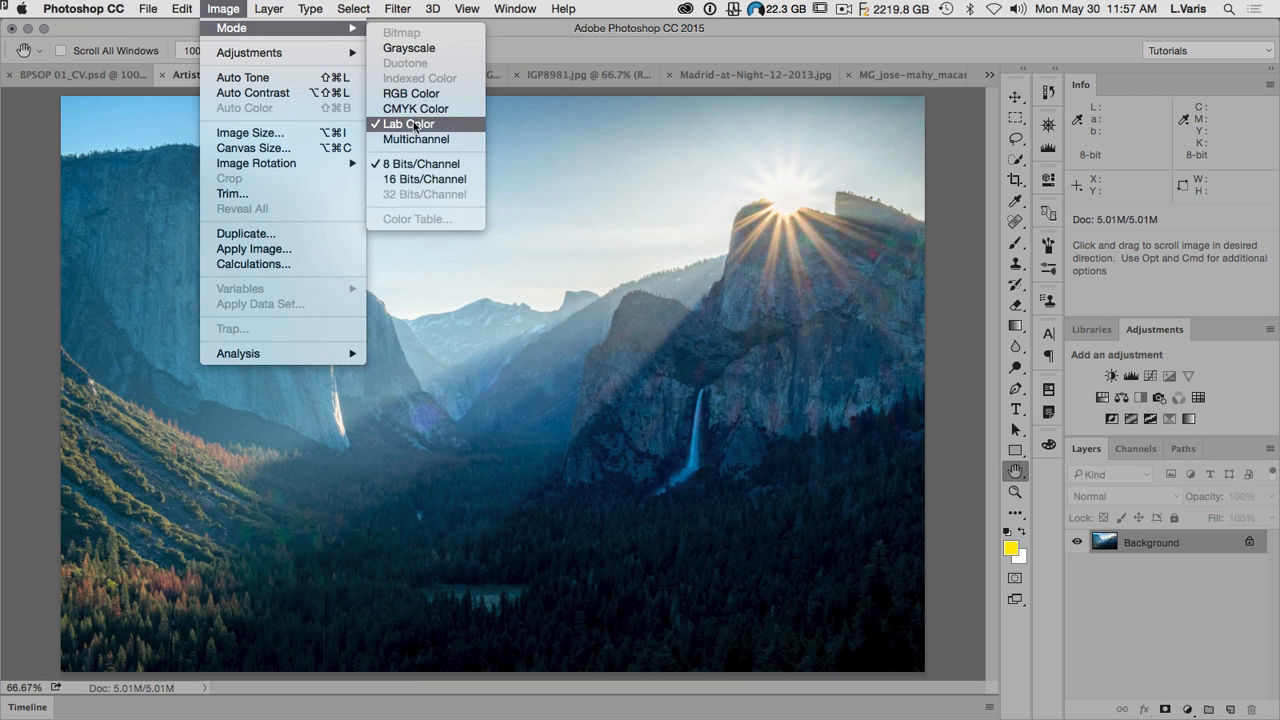
pyautogui.click(577, 151)
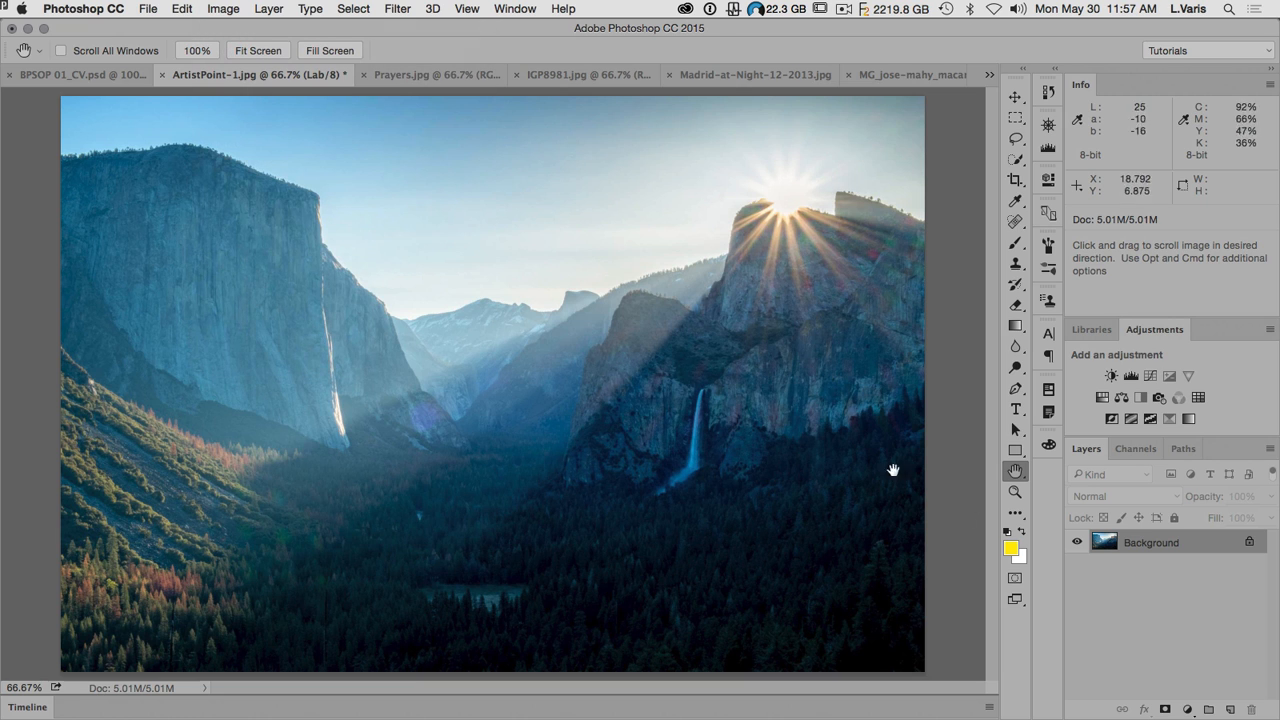
# Step: Add a Curves adjustment layer above the Background with its default curve and set its blend mode to Overlay
pyautogui.click(1150, 376)
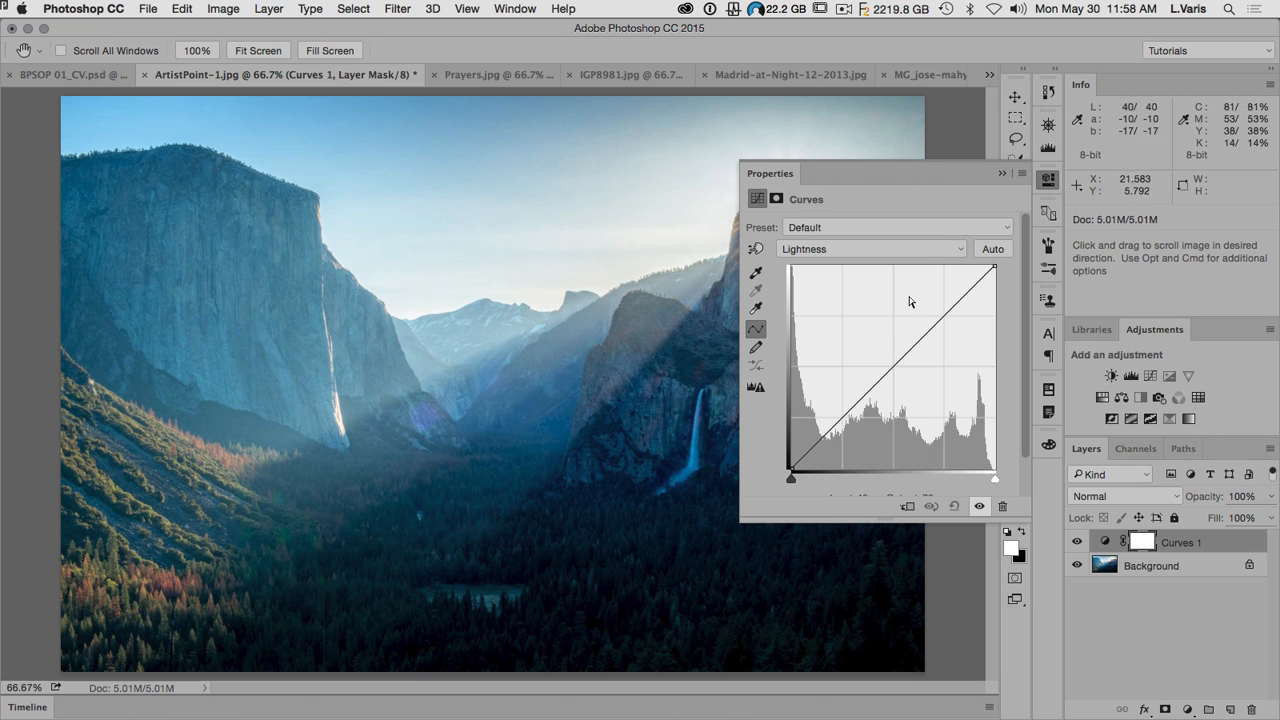
pyautogui.click(1048, 180)
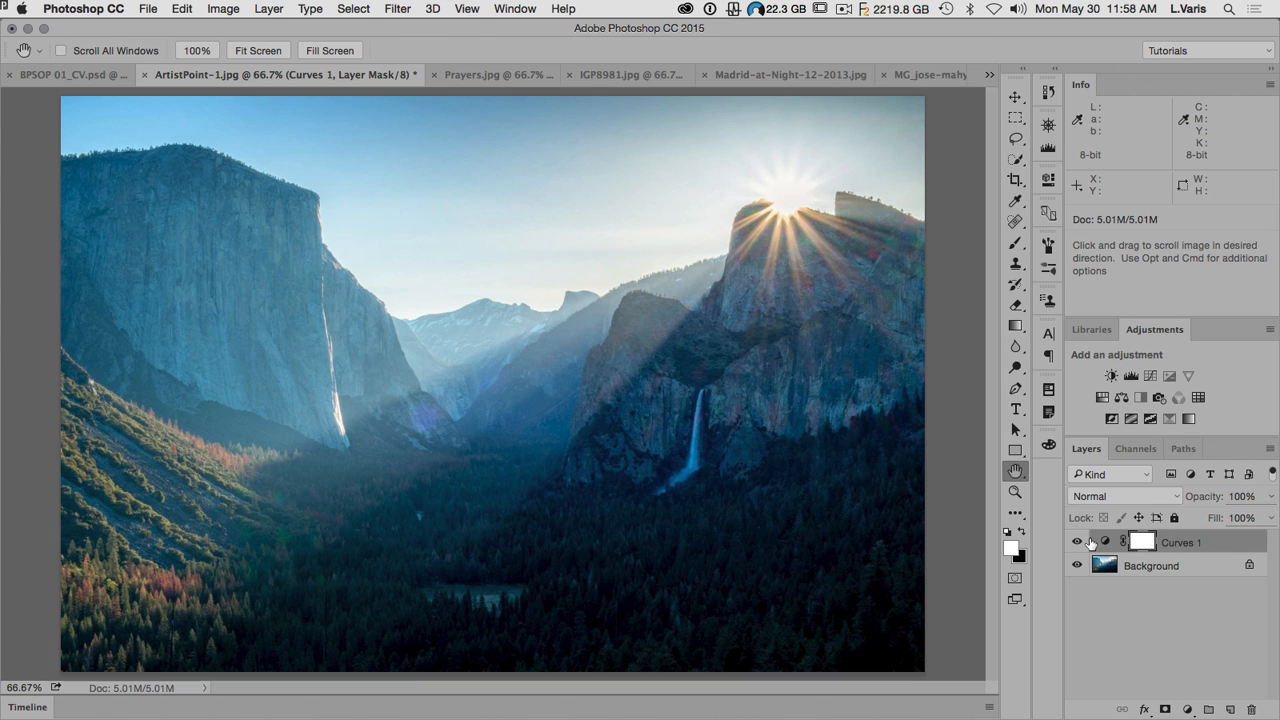
pyautogui.click(1108, 499)
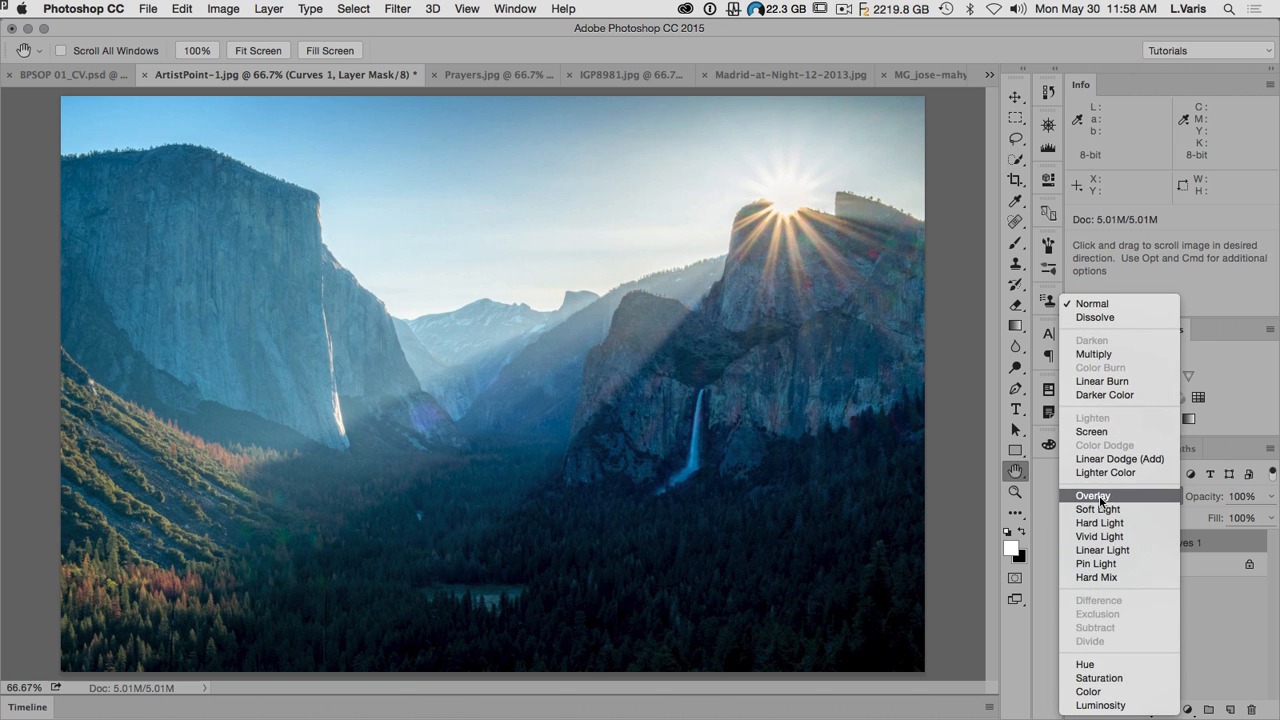
pyautogui.click(1101, 497)
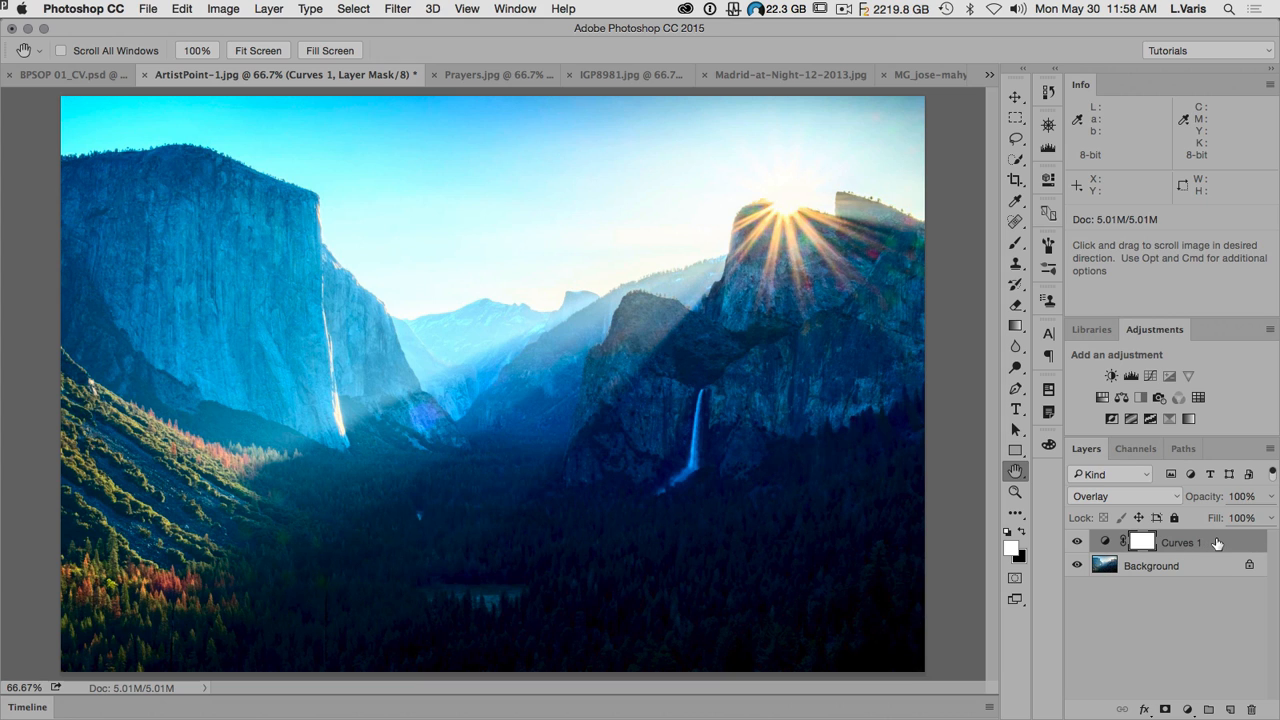
# Step: In the Curves 1 layer's blending options, exclude the L channel from blending, leaving only A and B
pyautogui.click(1270, 450)
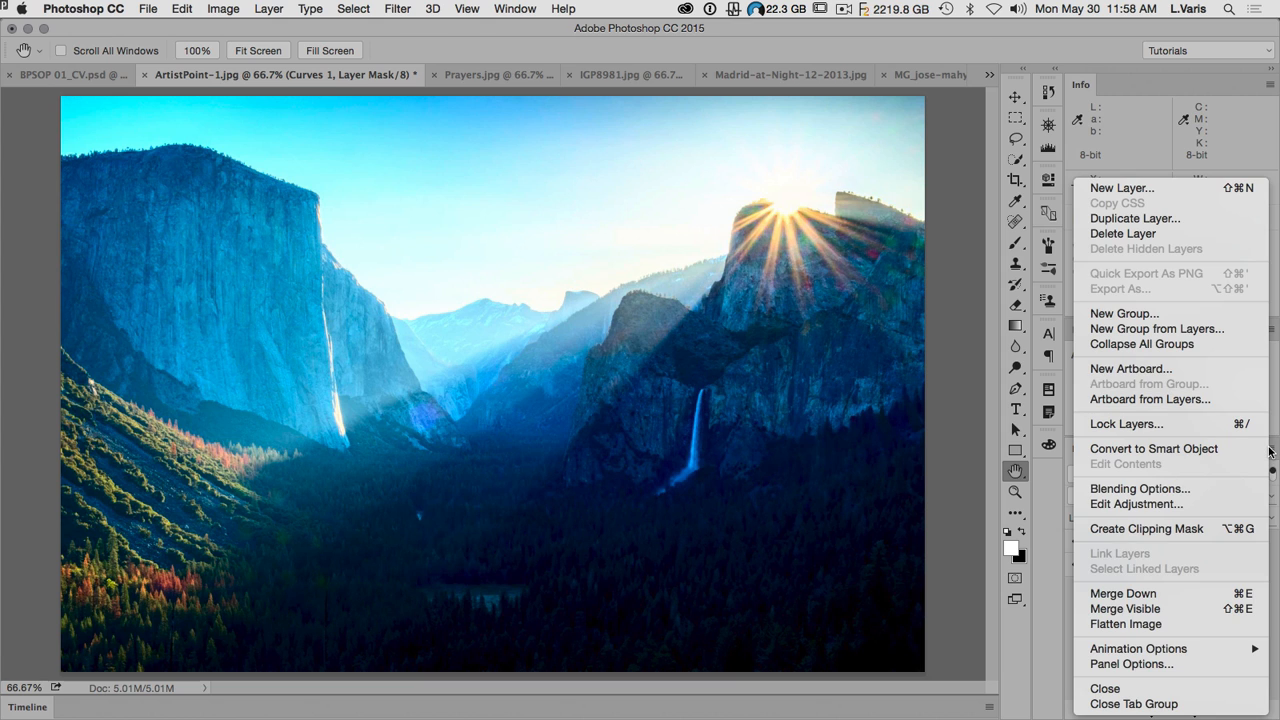
pyautogui.click(1200, 488)
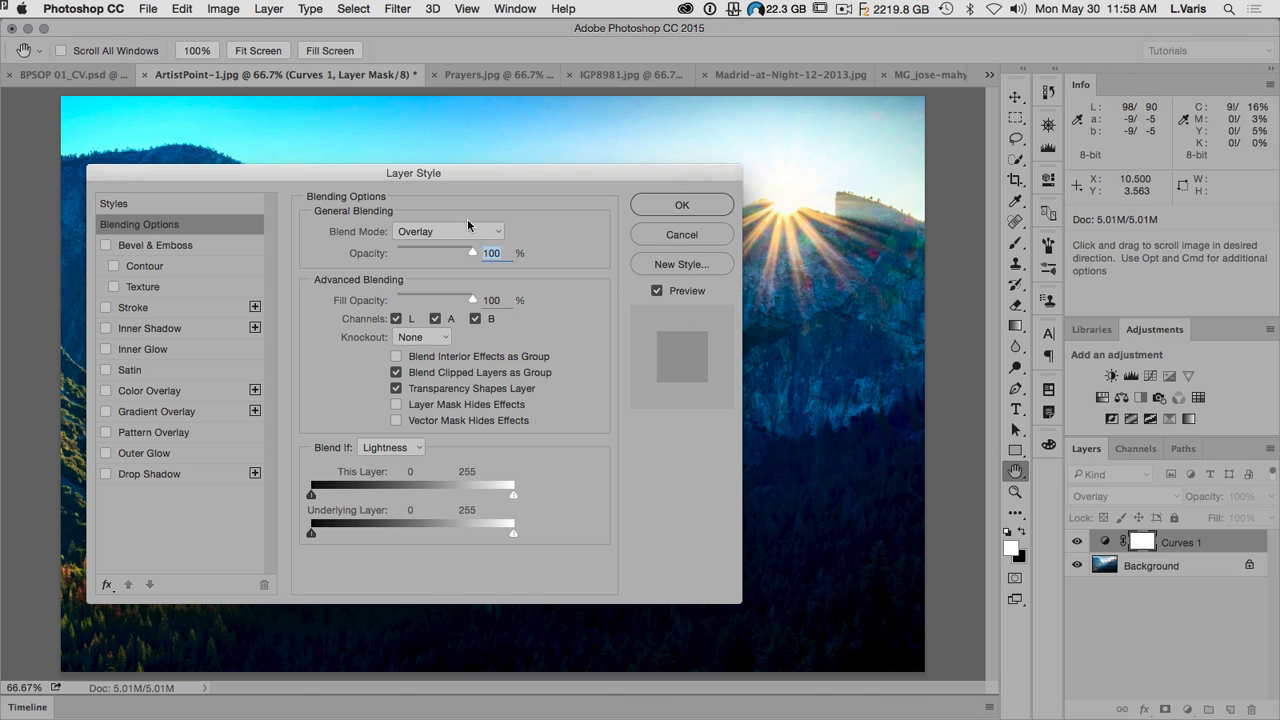
pyautogui.moveTo(474, 173); pyautogui.dragTo(412, 142)
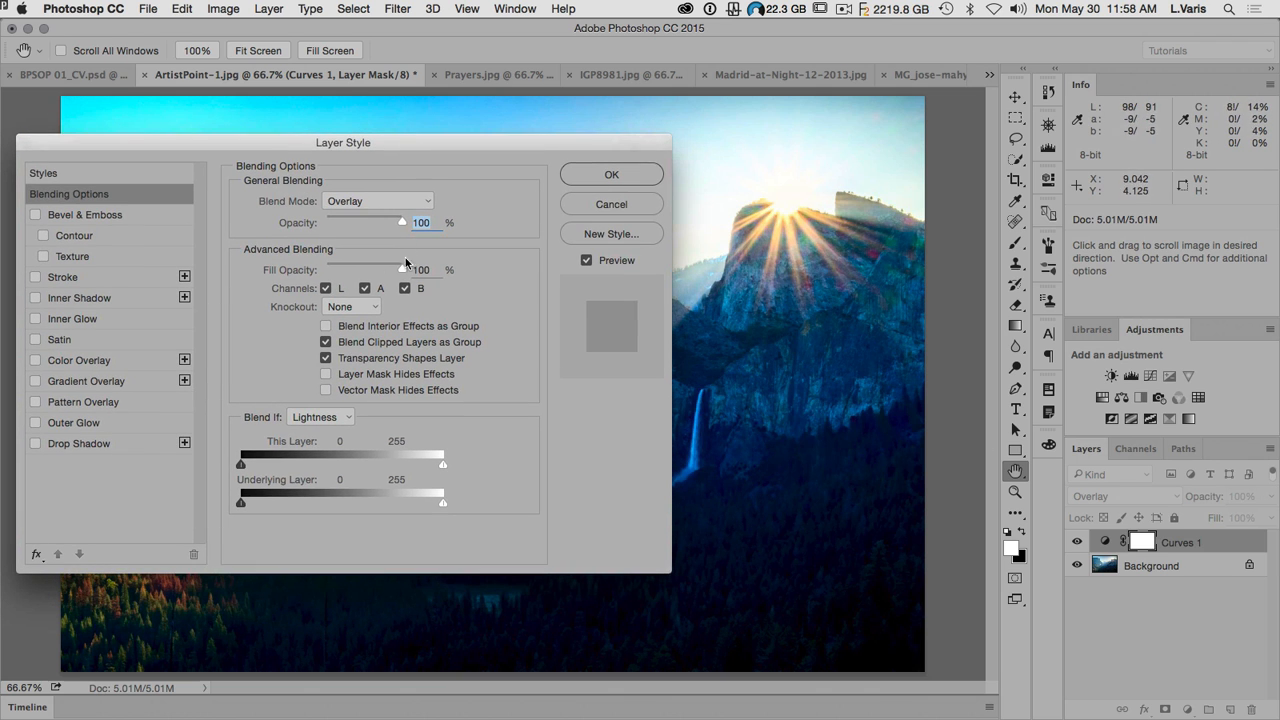
pyautogui.click(325, 292)
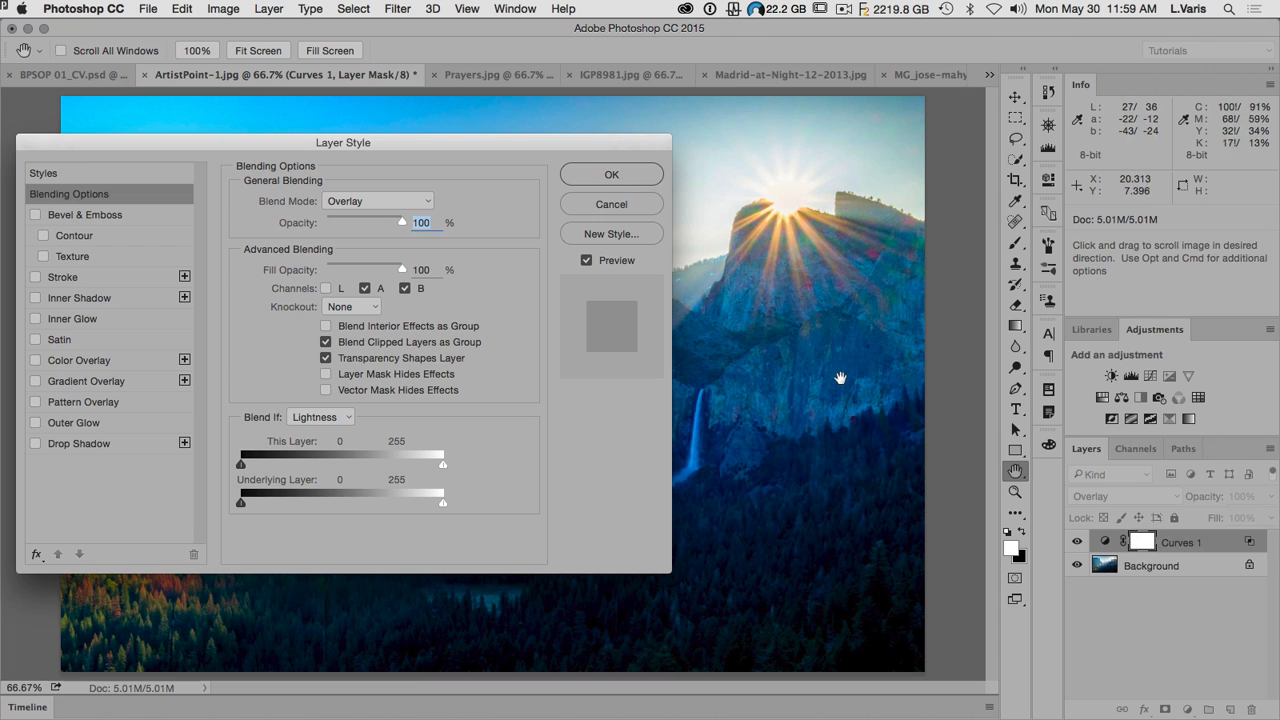
# Step: Set Blend If to the b channel with the underlying layer's dark limit at 128, apply it, and compare the image with and without Curves 1
pyautogui.click(342, 417)
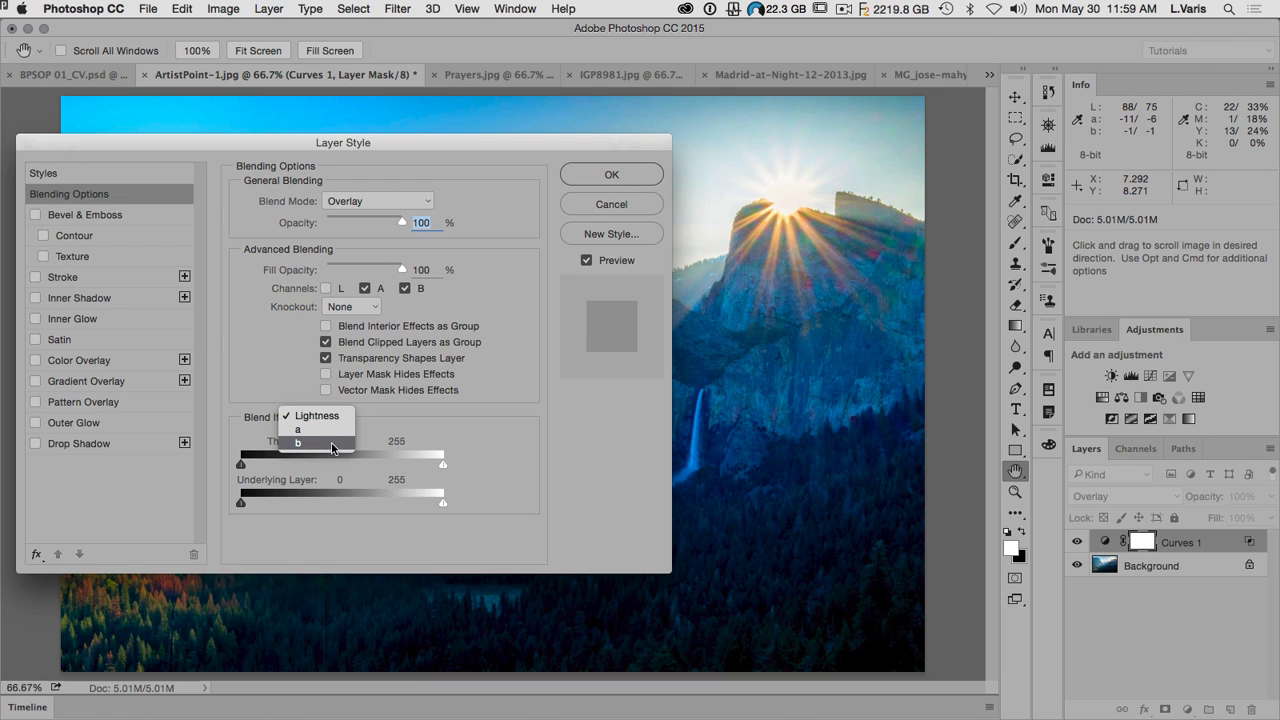
pyautogui.click(333, 447)
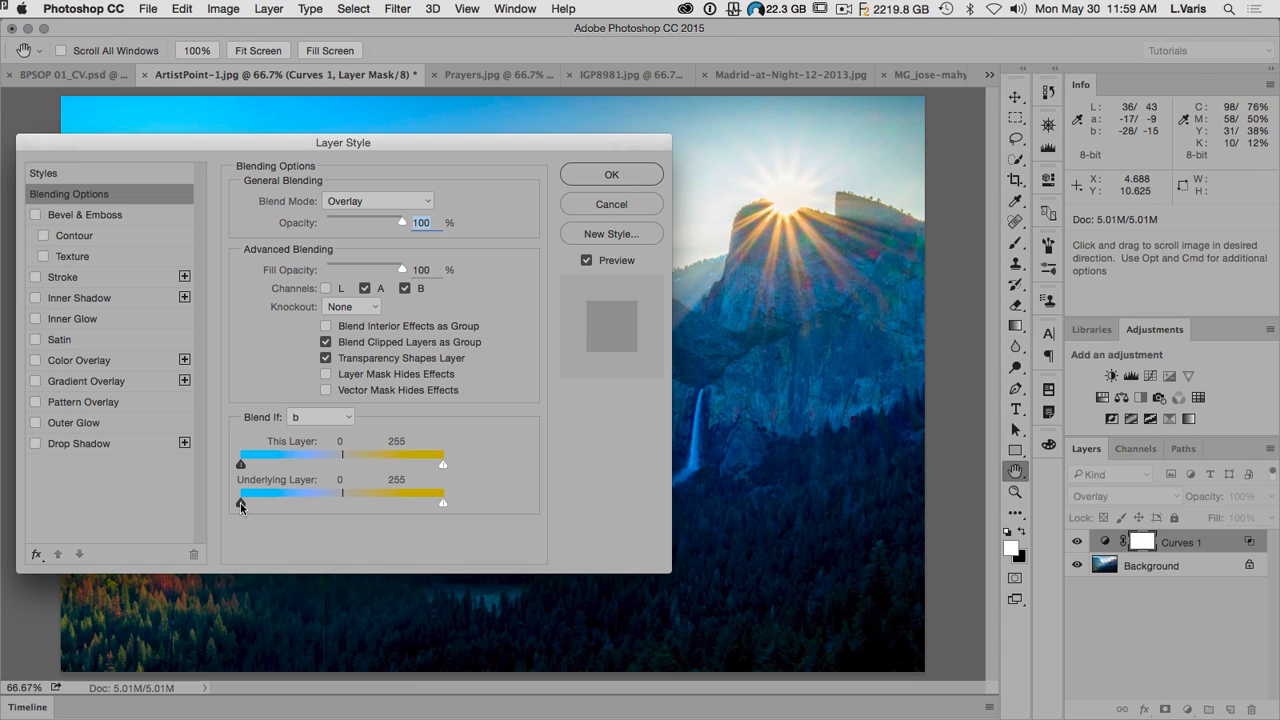
pyautogui.moveTo(240, 502); pyautogui.dragTo(343, 506)
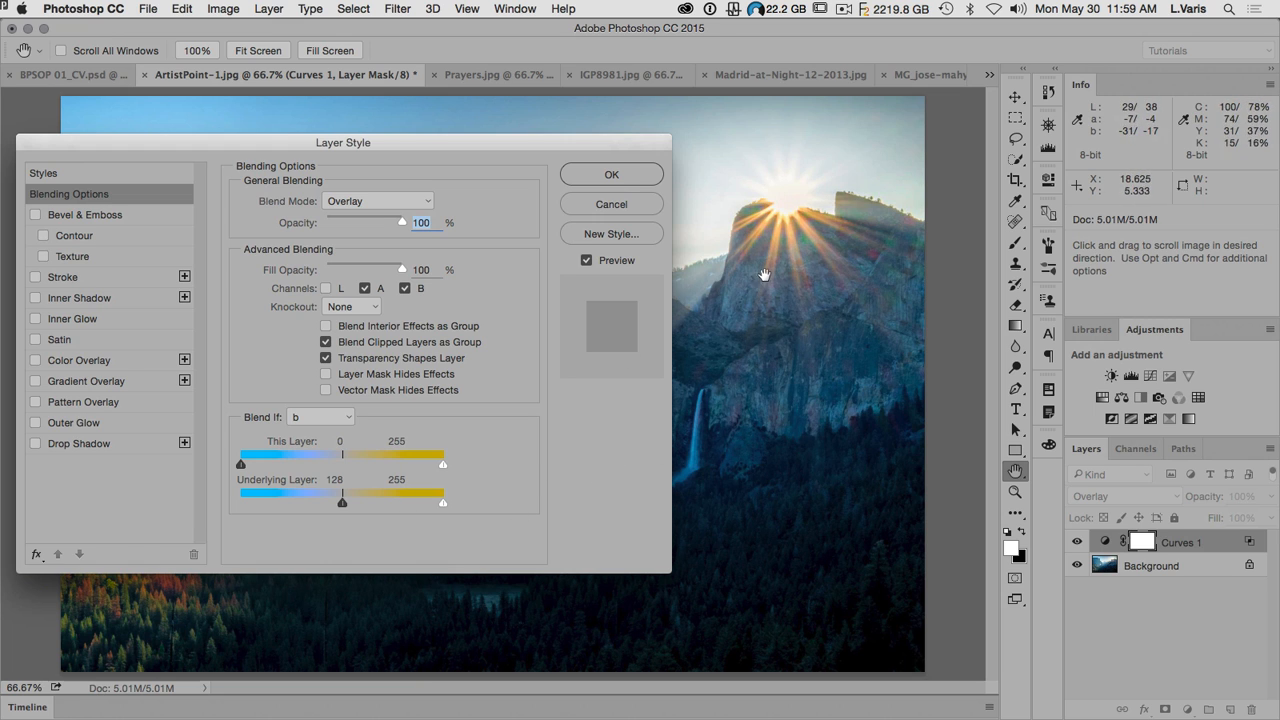
pyautogui.click(577, 180)
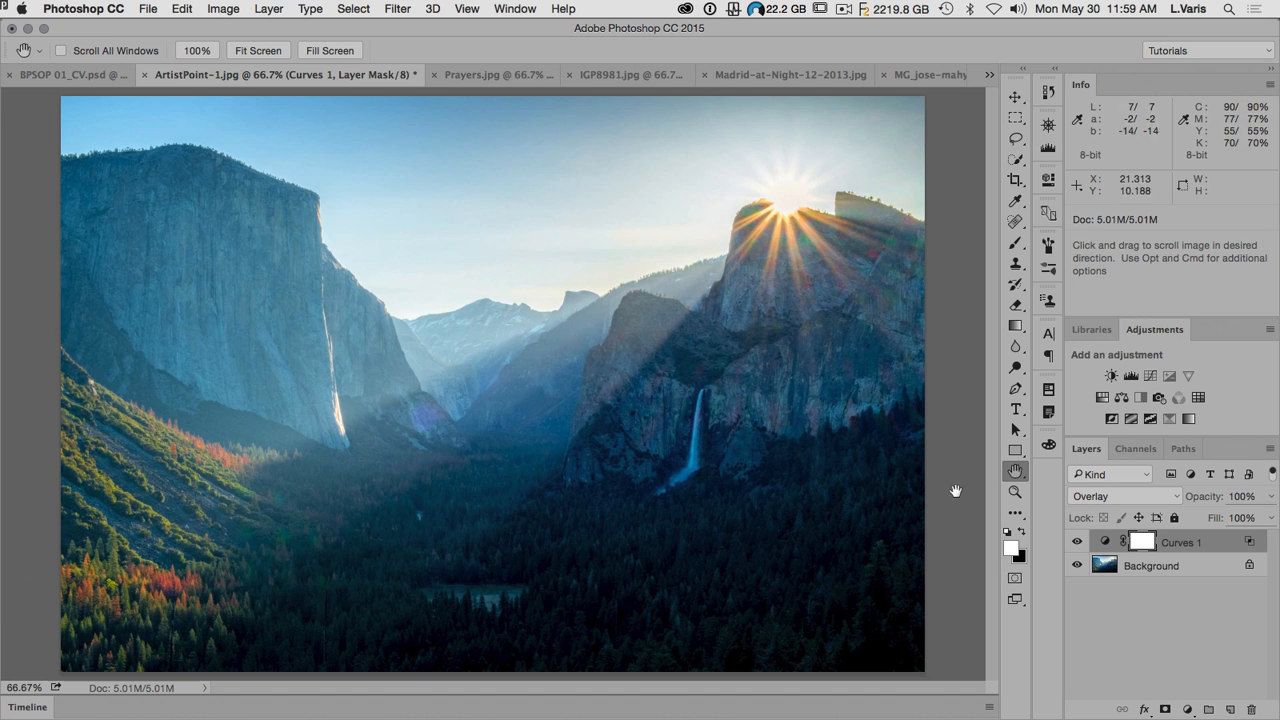
pyautogui.click(1077, 542)
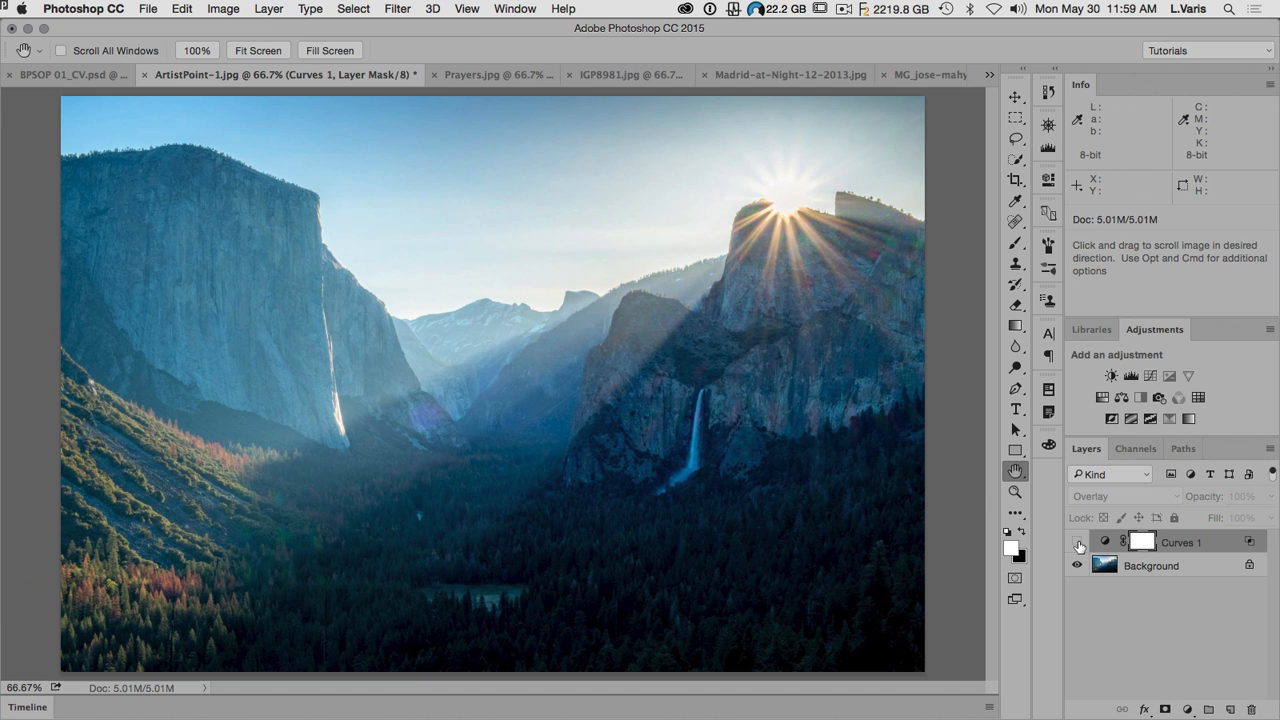
pyautogui.click(1078, 542)
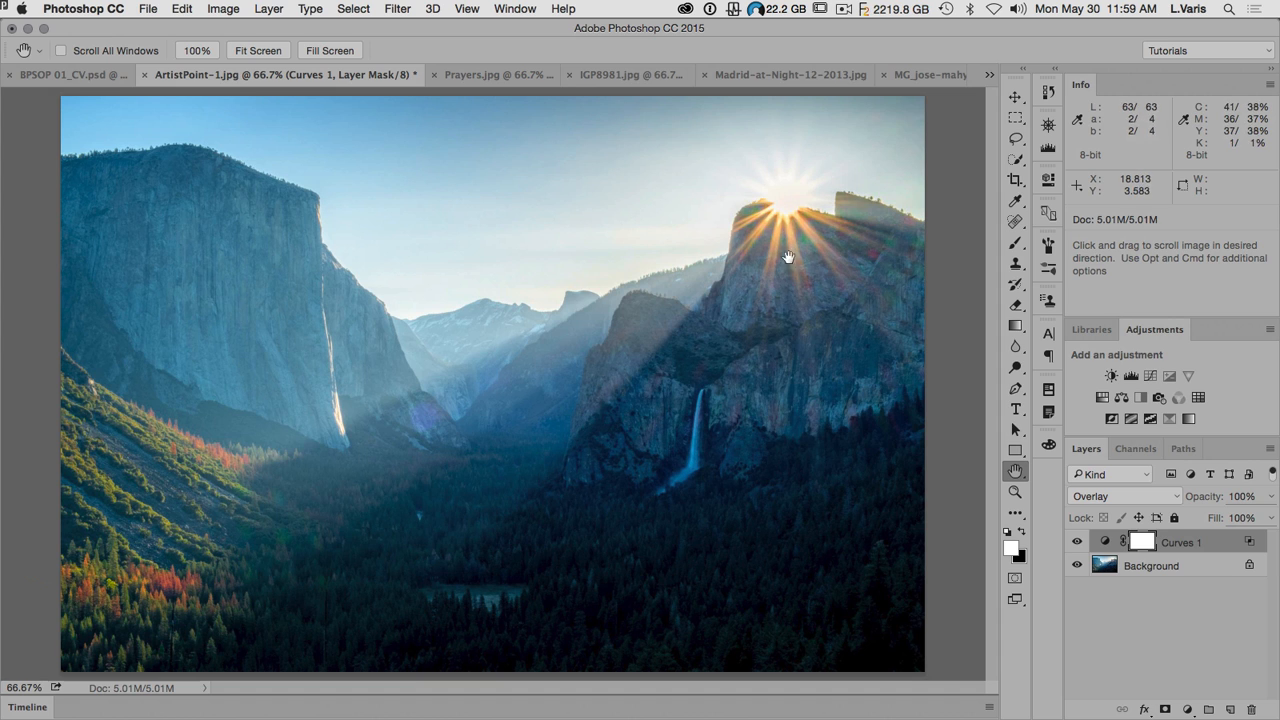
# Step: In the Curves 1 adjustment, add a point on the upper half of the b curve and raise it slightly, keeping the end points in the corners
pyautogui.doubleClick(1105, 542)
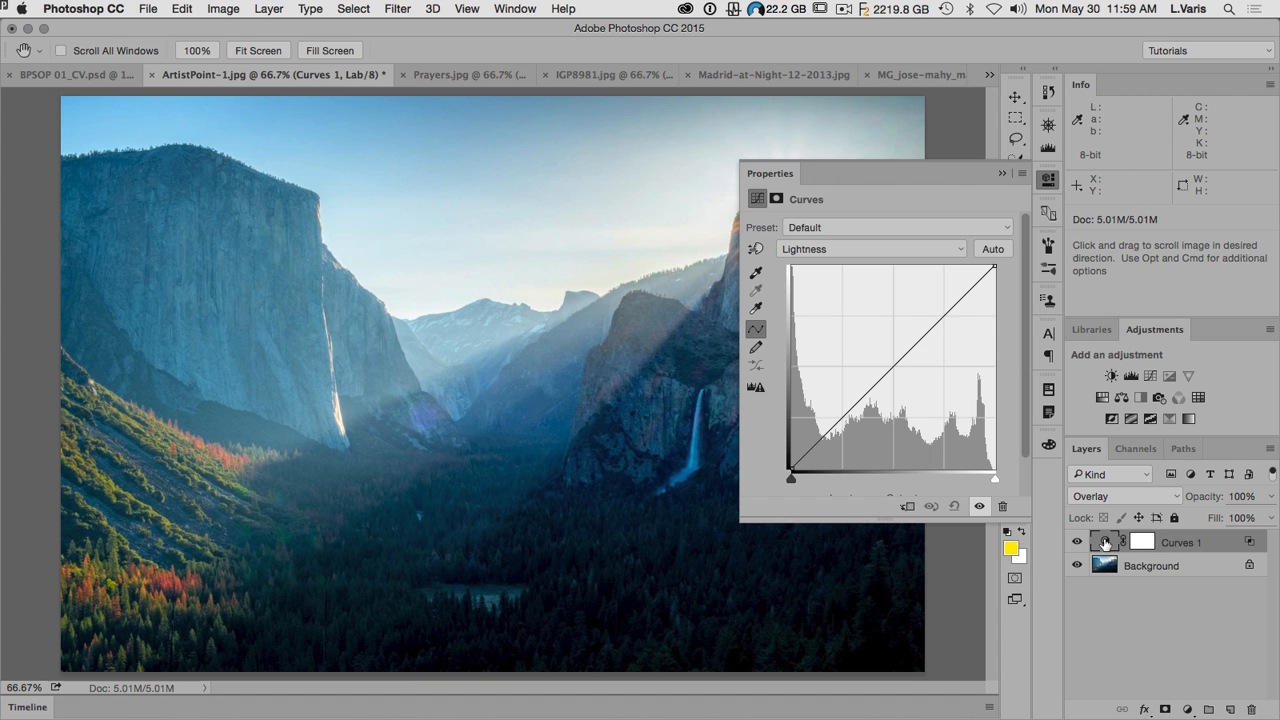
pyautogui.click(846, 245)
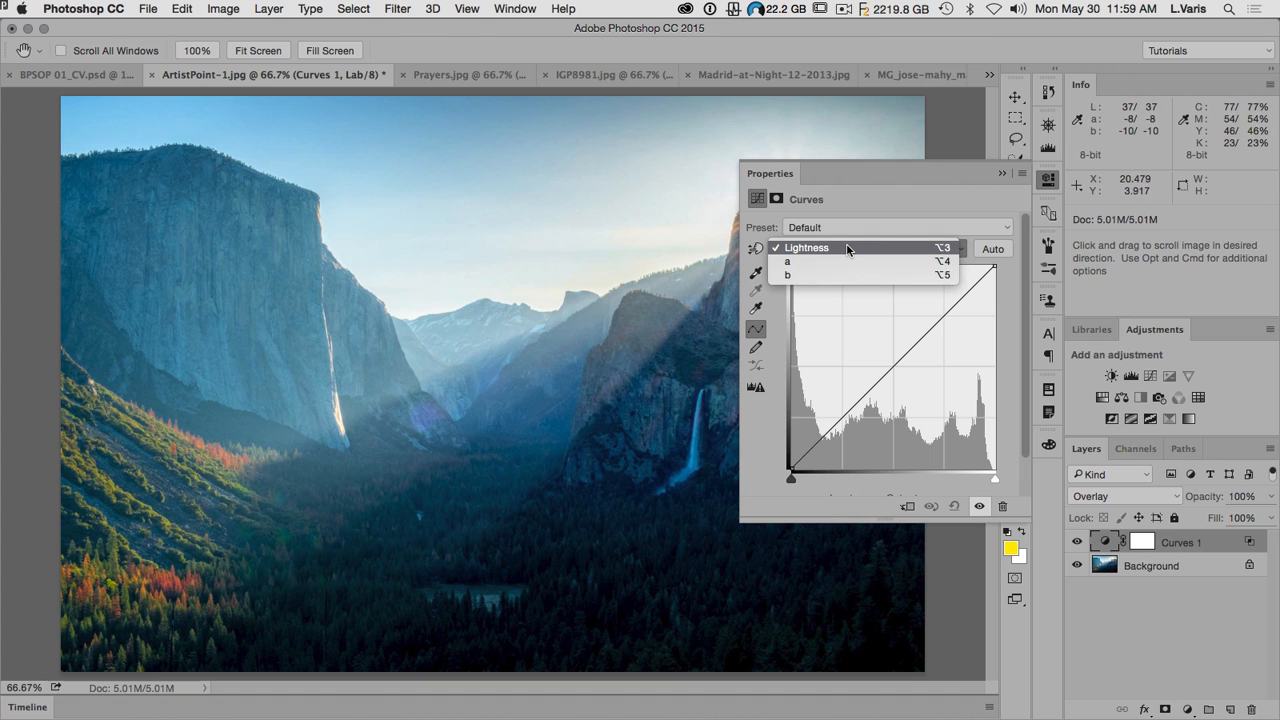
pyautogui.click(841, 276)
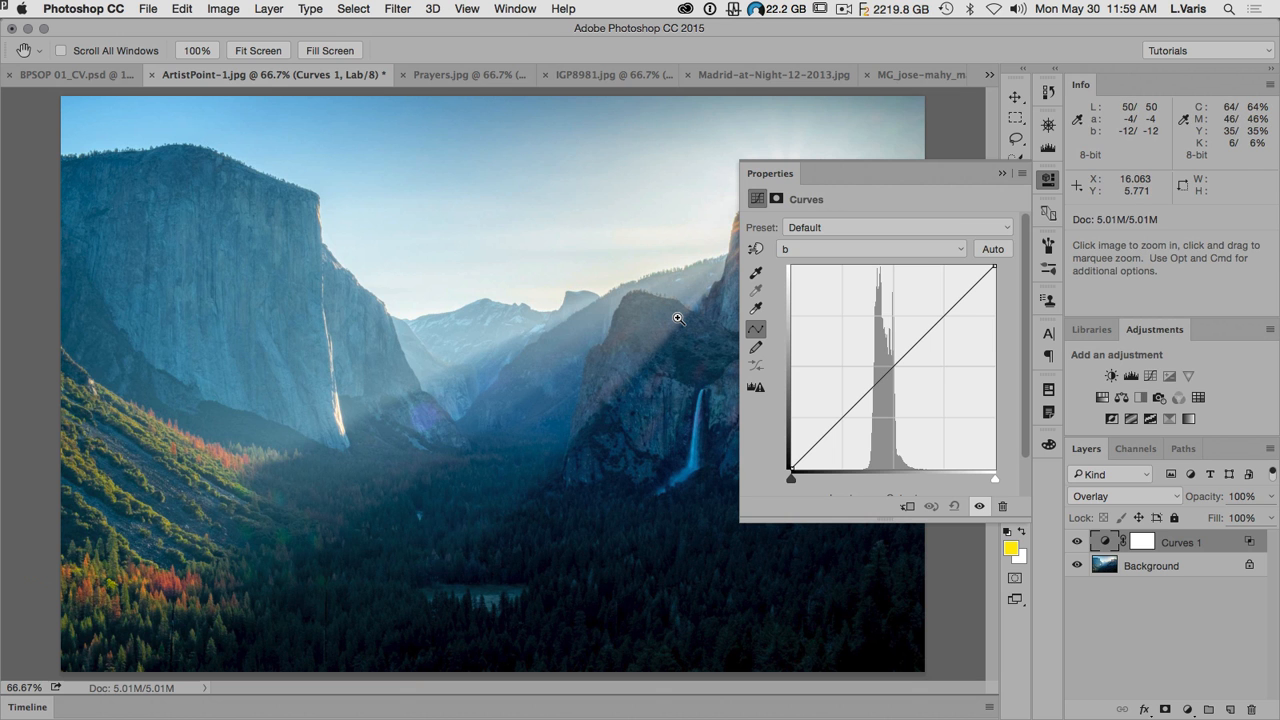
pyautogui.press('super+plus')
pyautogui.moveTo(677, 317); pyautogui.dragTo(339, 406)
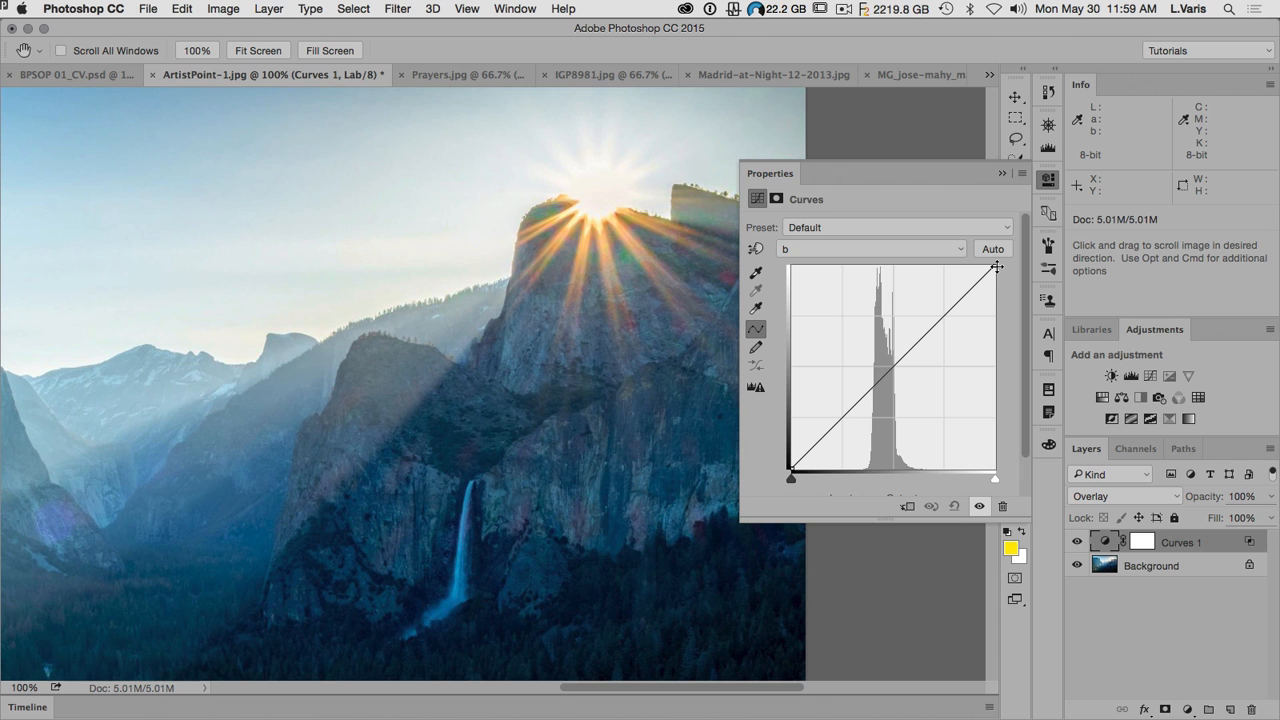
pyautogui.moveTo(994, 266); pyautogui.dragTo(973, 263)
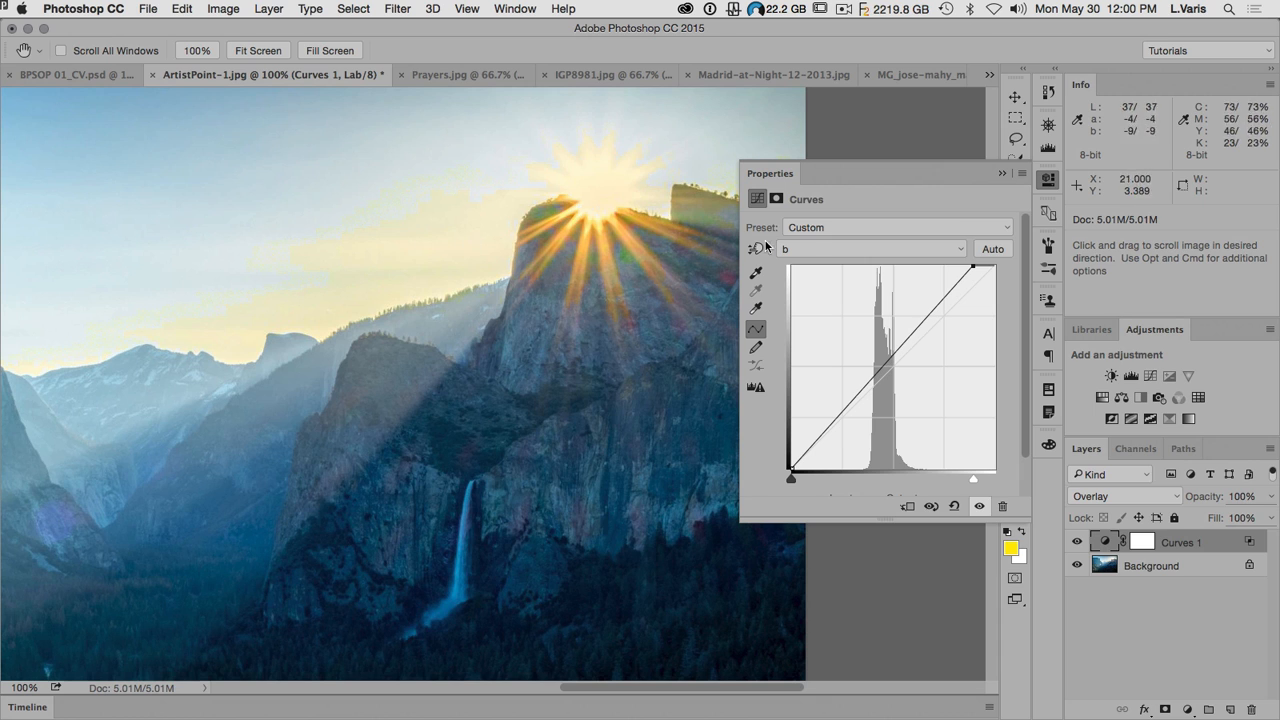
pyautogui.moveTo(973, 266); pyautogui.dragTo(1005, 262)
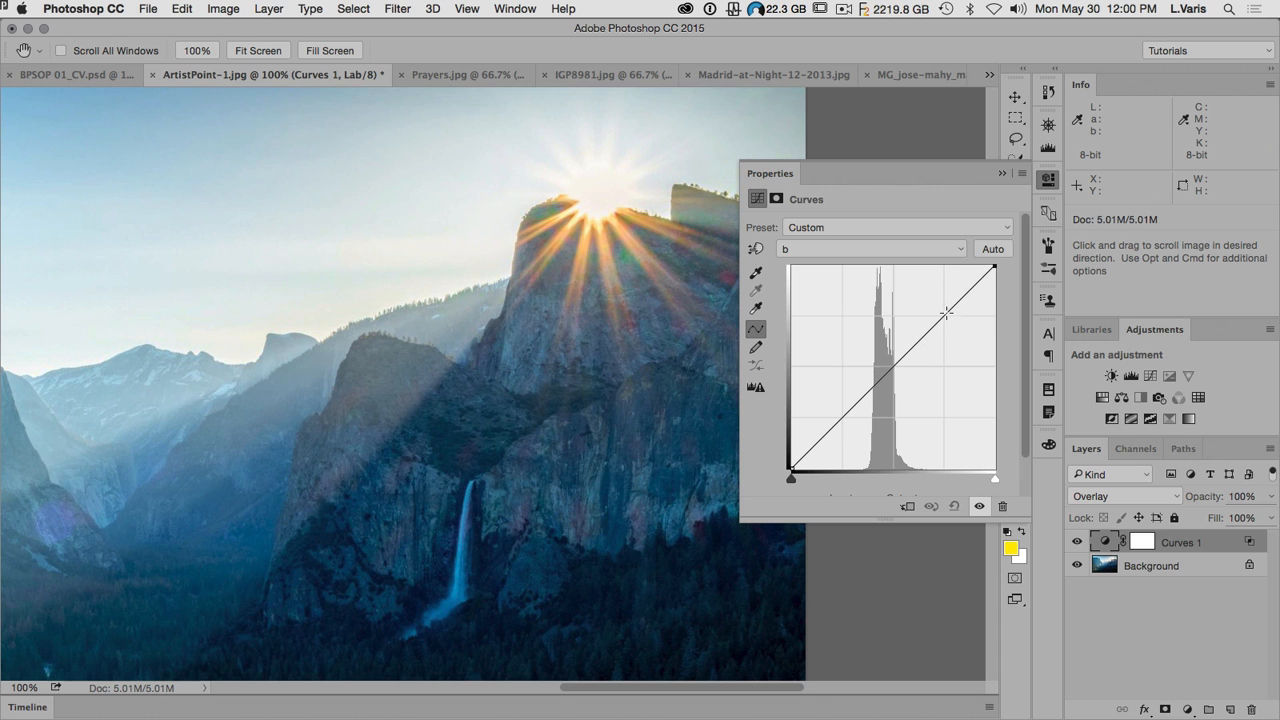
pyautogui.click(917, 339)
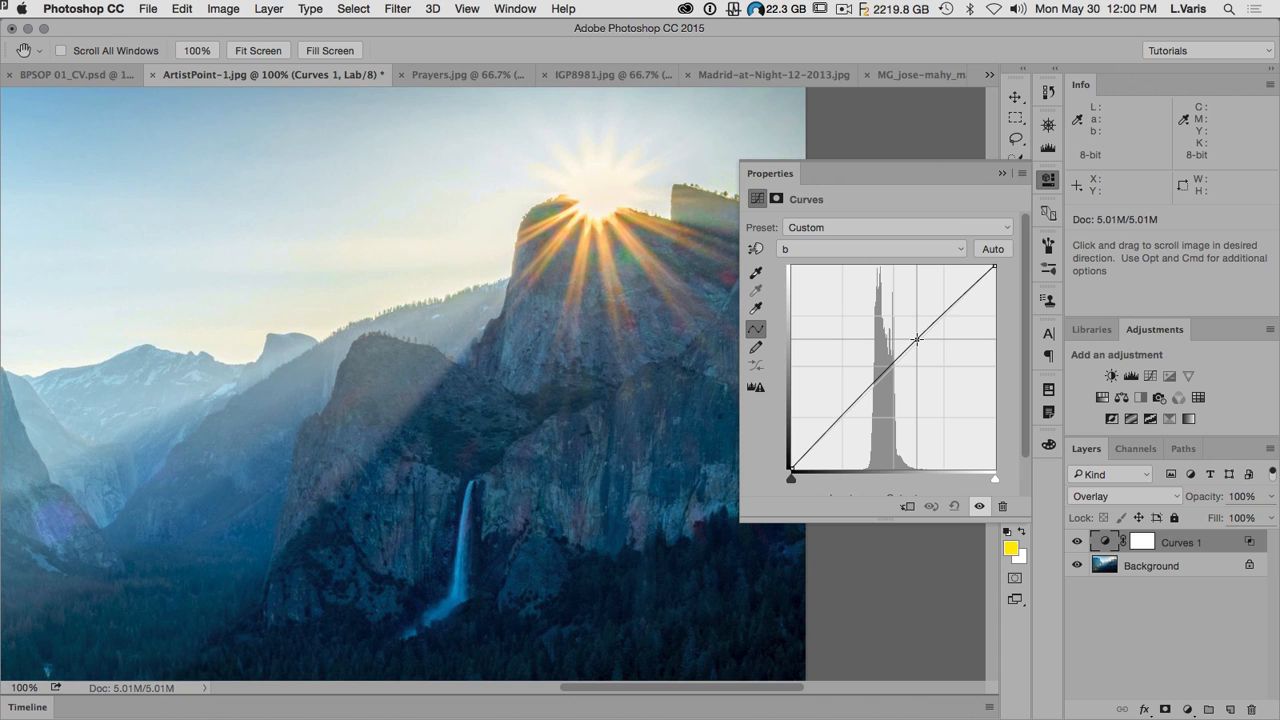
pyautogui.moveTo(917, 339); pyautogui.dragTo(917, 338)
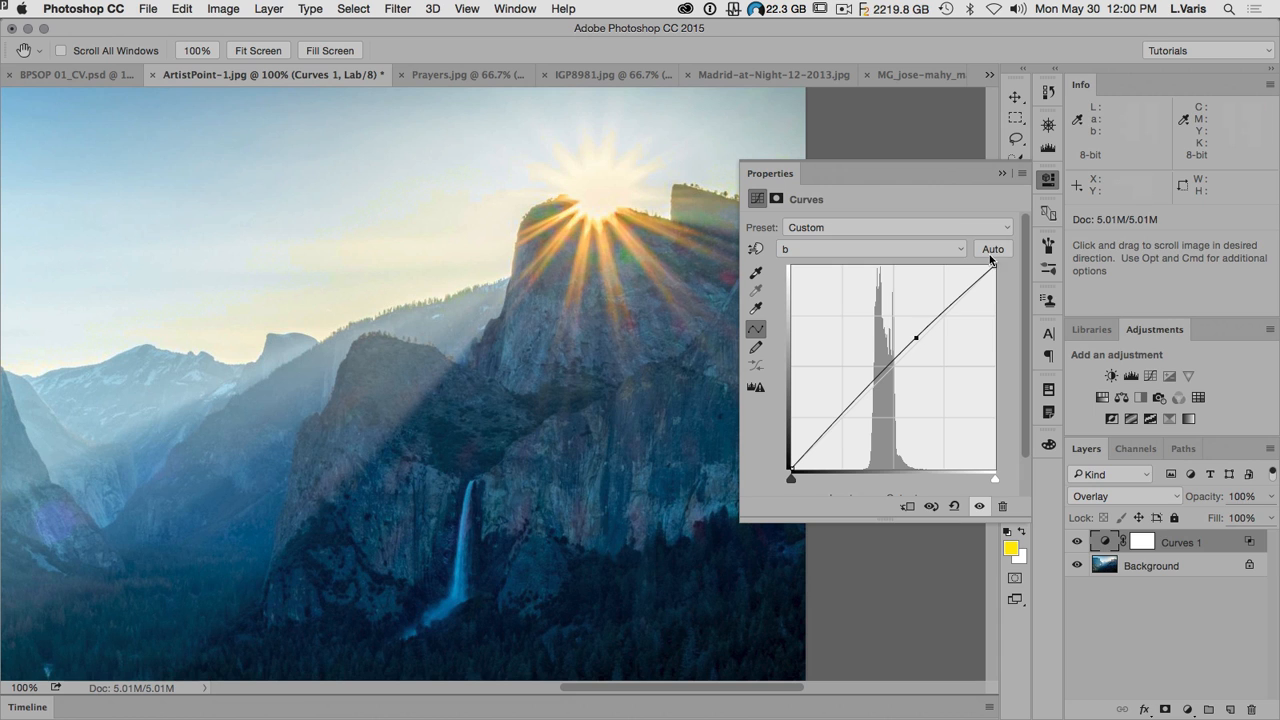
pyautogui.click(1050, 180)
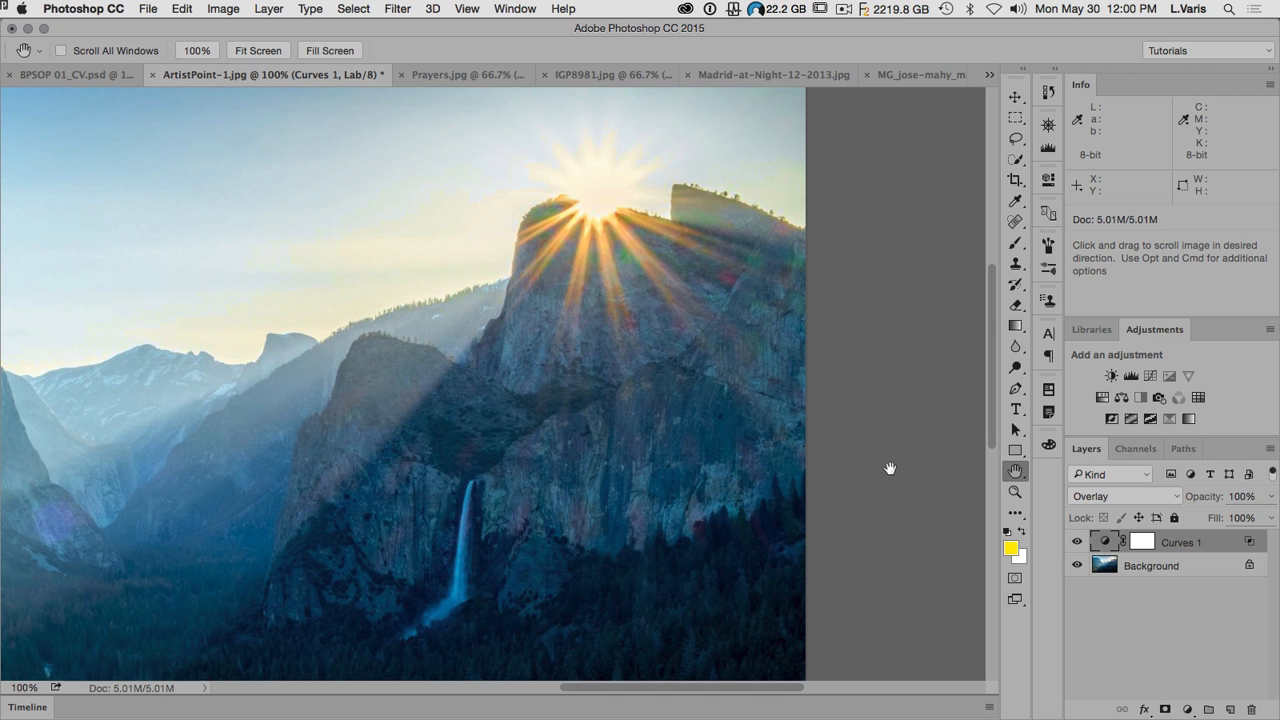
# Step: Compare the whole image with and without the Curves 1 layer by switching its visibility repeatedly
pyautogui.press('super+minus')
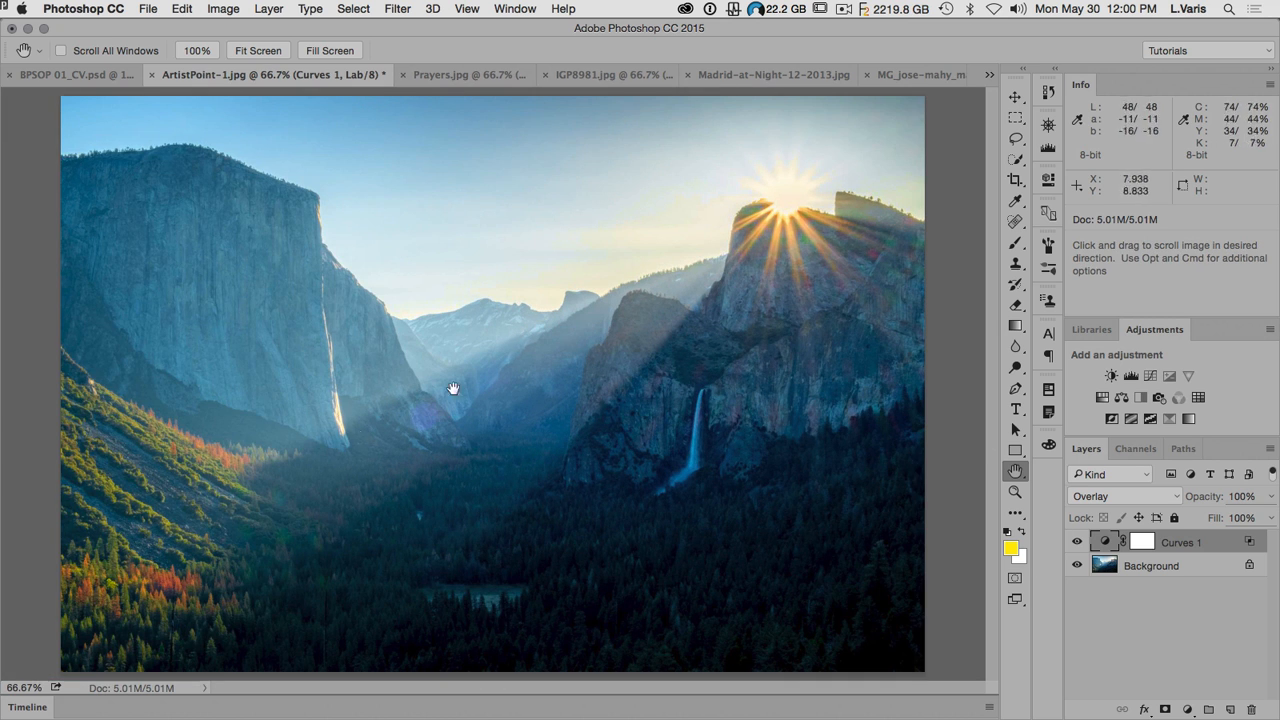
pyautogui.click(1077, 542)
pyautogui.click(1077, 542)
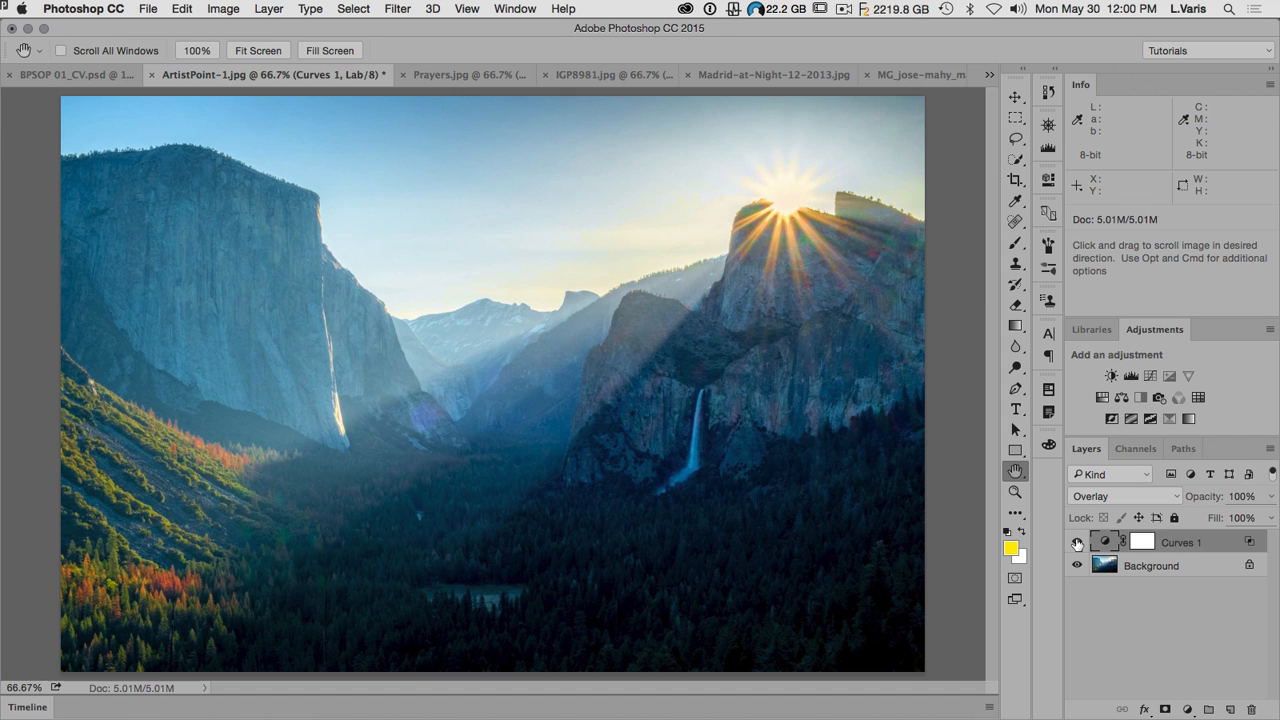
pyautogui.click(1077, 542)
pyautogui.click(1077, 542)
pyautogui.click(1077, 542)
pyautogui.click(1077, 542)
pyautogui.click(1077, 542)
pyautogui.click(1077, 542)
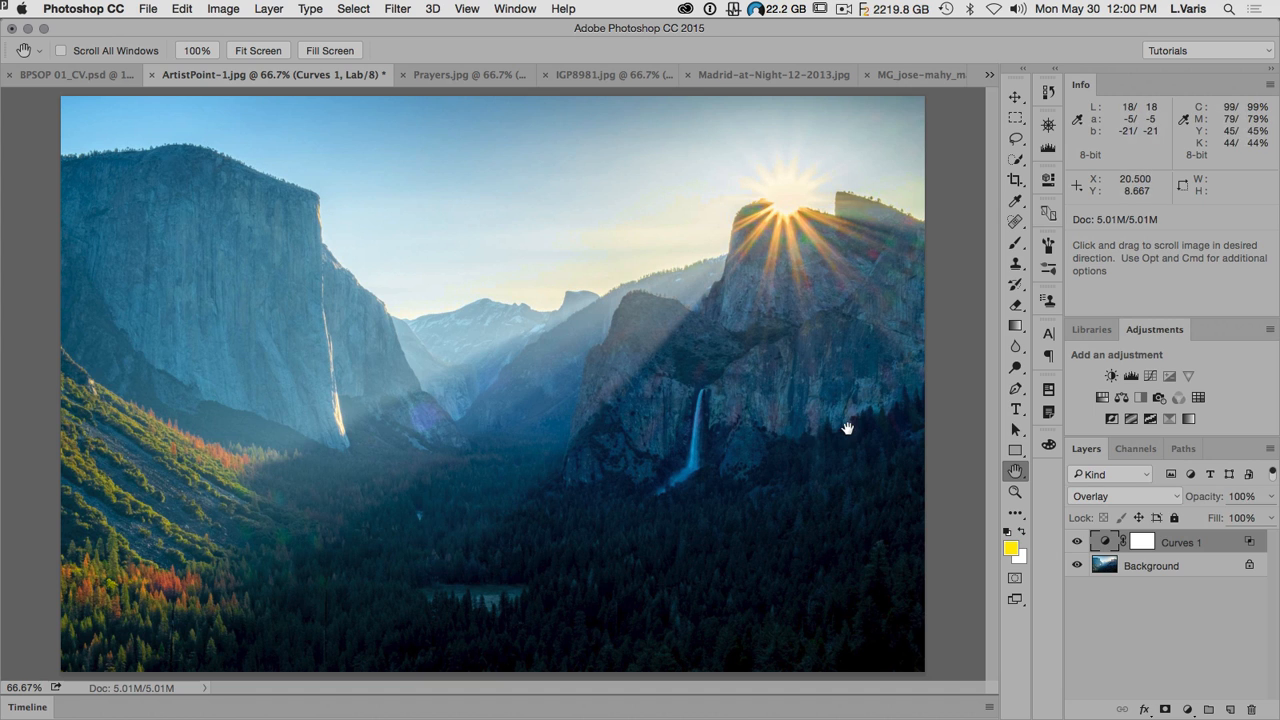
# Step: Lower the Curves 1 layer's opacity slightly and deselect the layer
pyautogui.click(1271, 496)
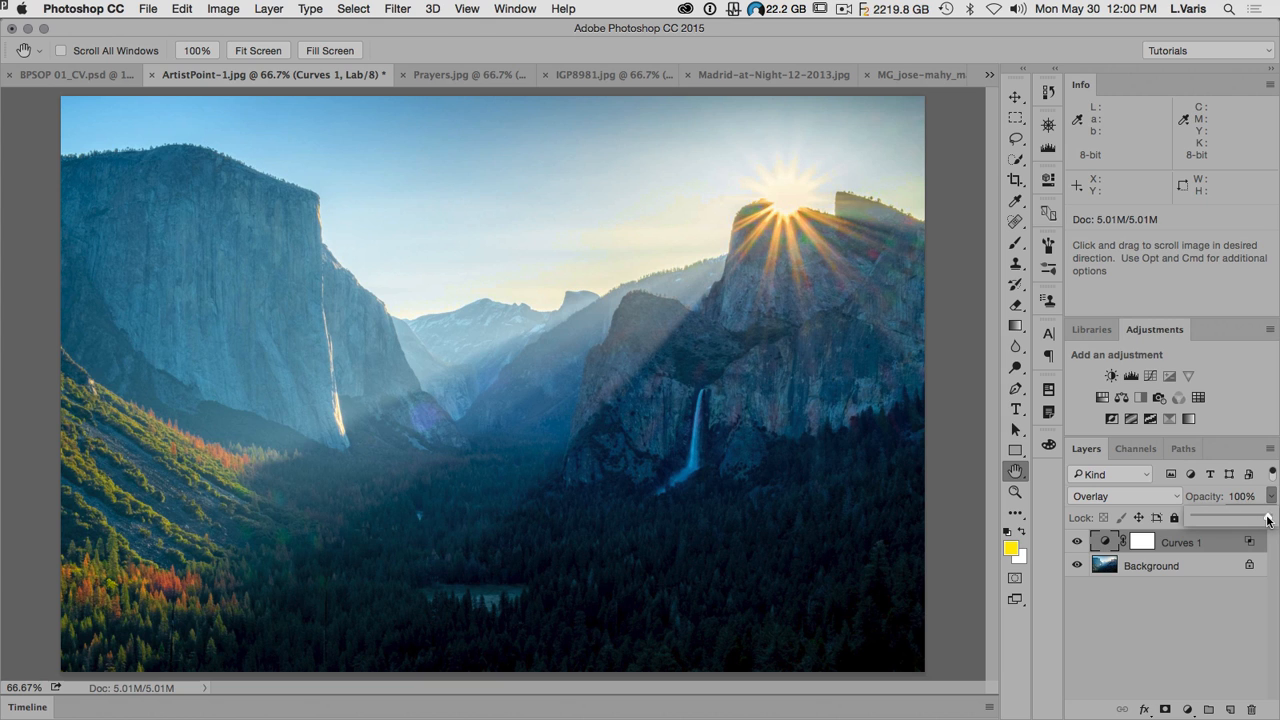
pyautogui.moveTo(1267, 518); pyautogui.dragTo(1246, 516)
pyautogui.click(1183, 642)
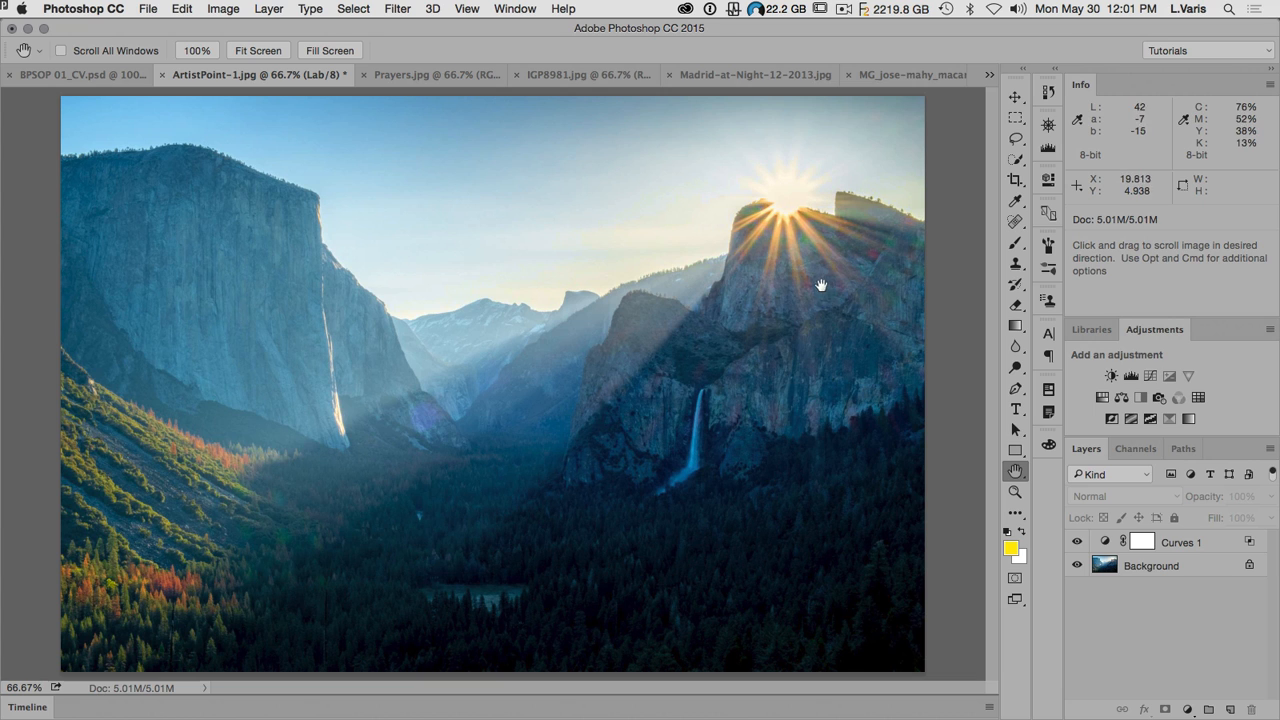
# Step: Close ArtistPoint-1.jpg without saving its changes and bring up Prayers.jpg
pyautogui.click(162, 75)
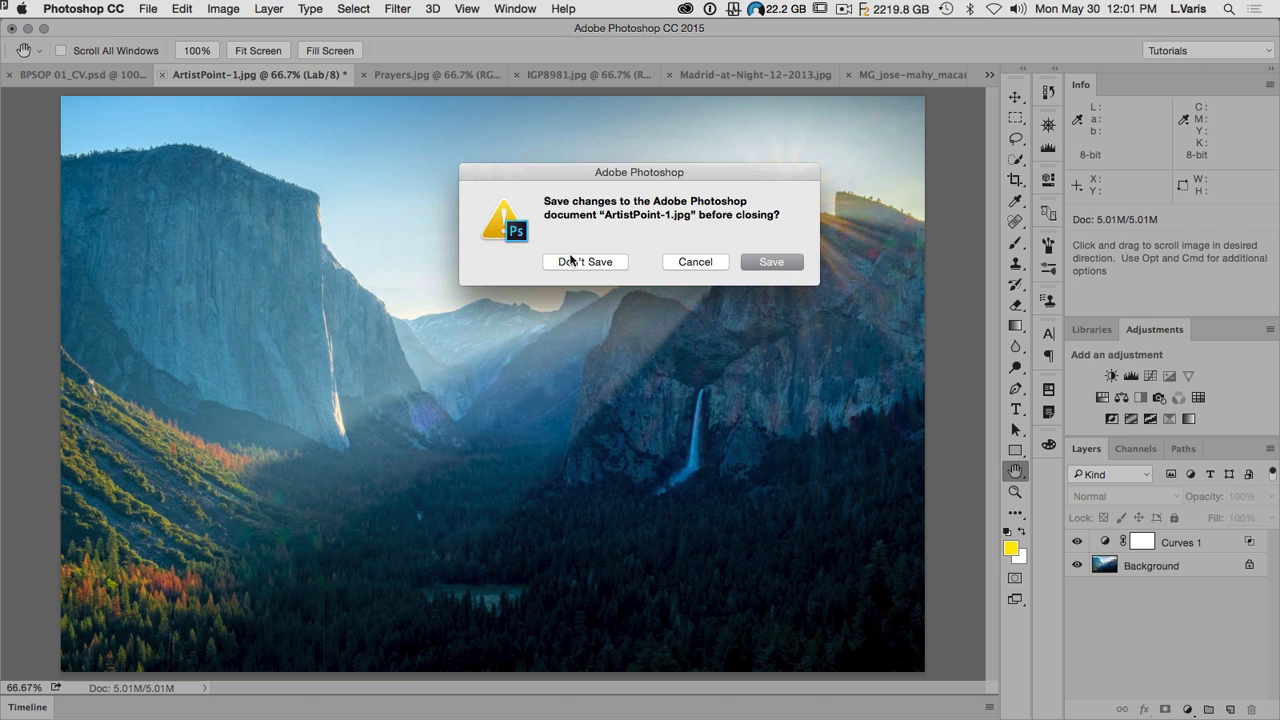
pyautogui.click(573, 261)
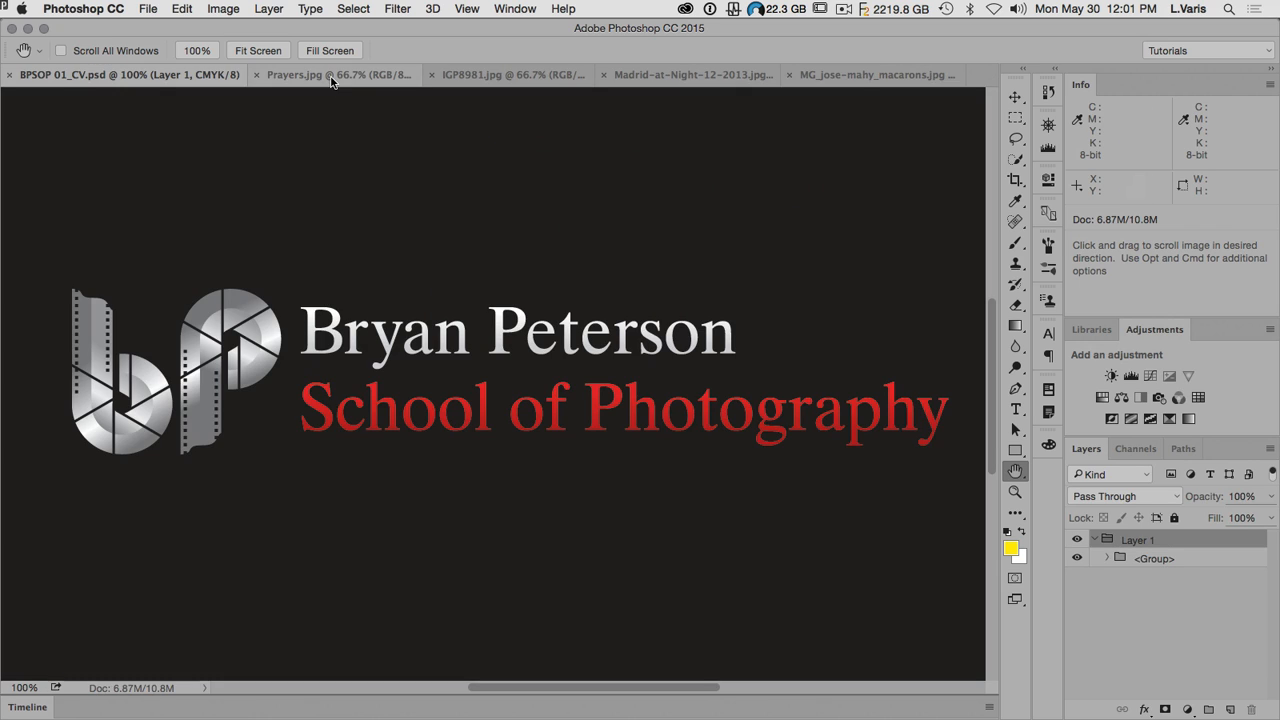
pyautogui.click(331, 76)
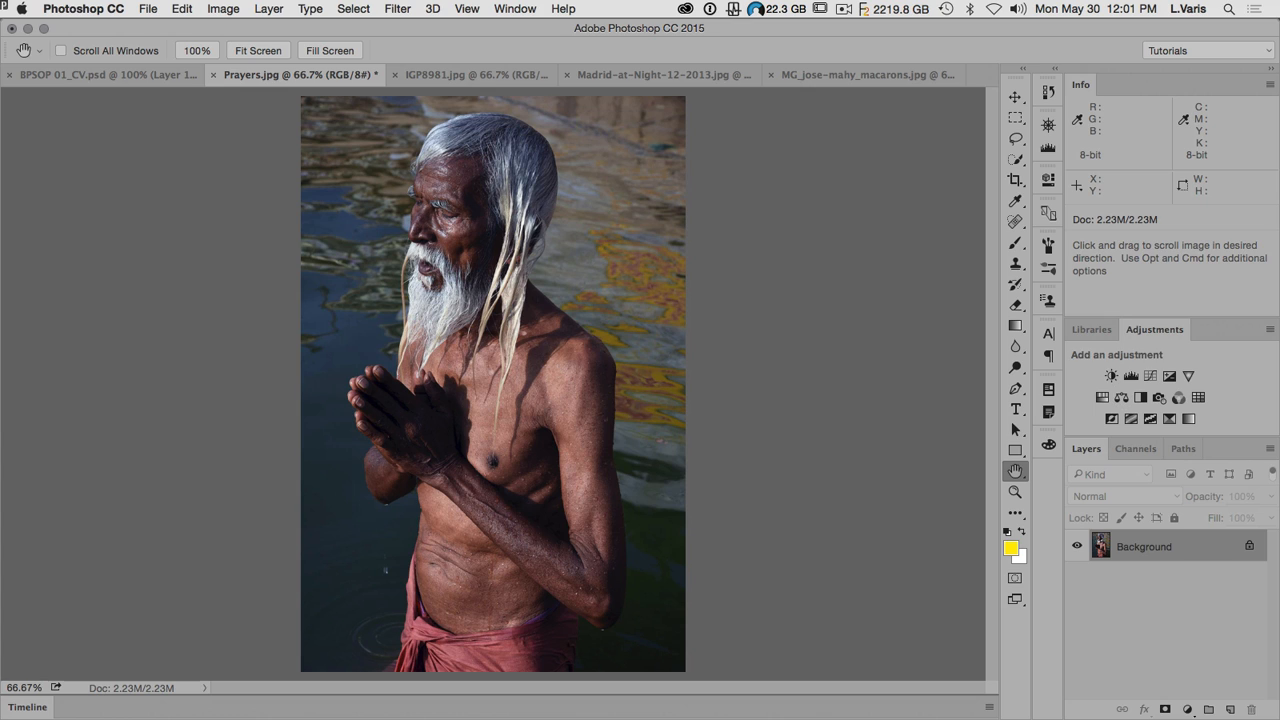
pyautogui.press('super+Tab')
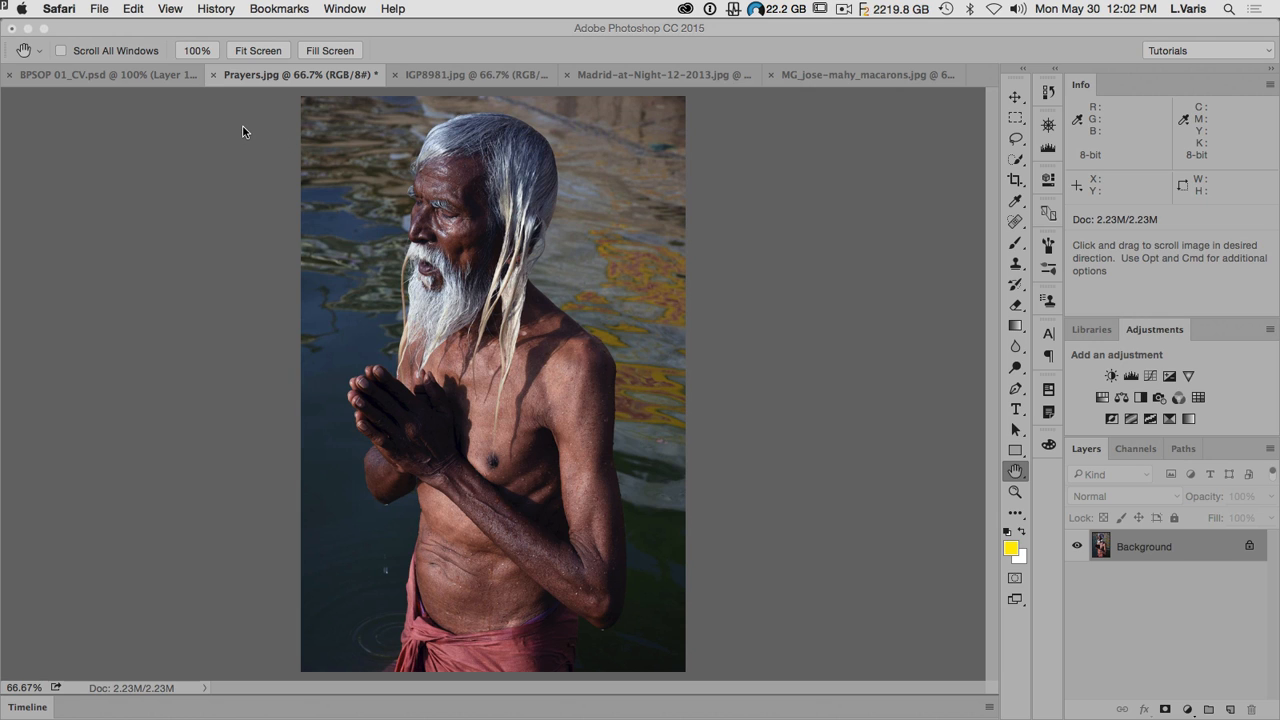
pyautogui.click(166, 32)
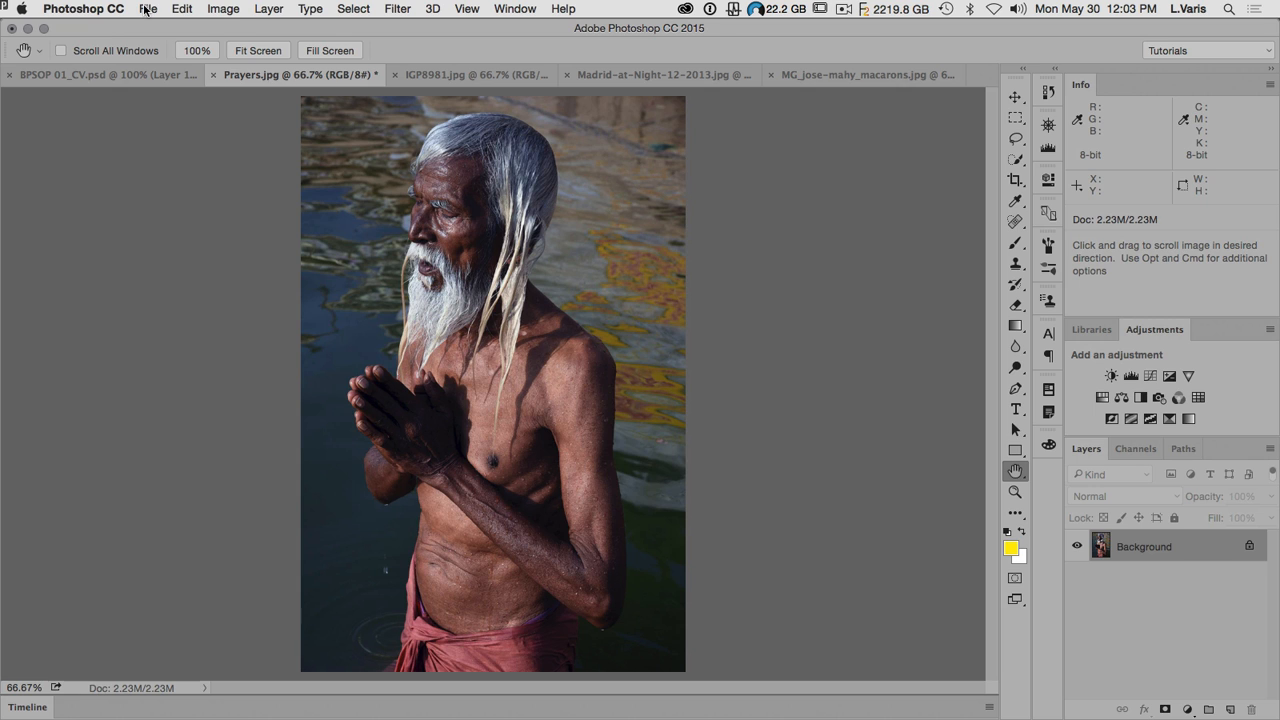
# Step: Widen the canvas of Prayers.jpg to 15 inches, adding the extra space on the photo's left side
pyautogui.click(220, 10)
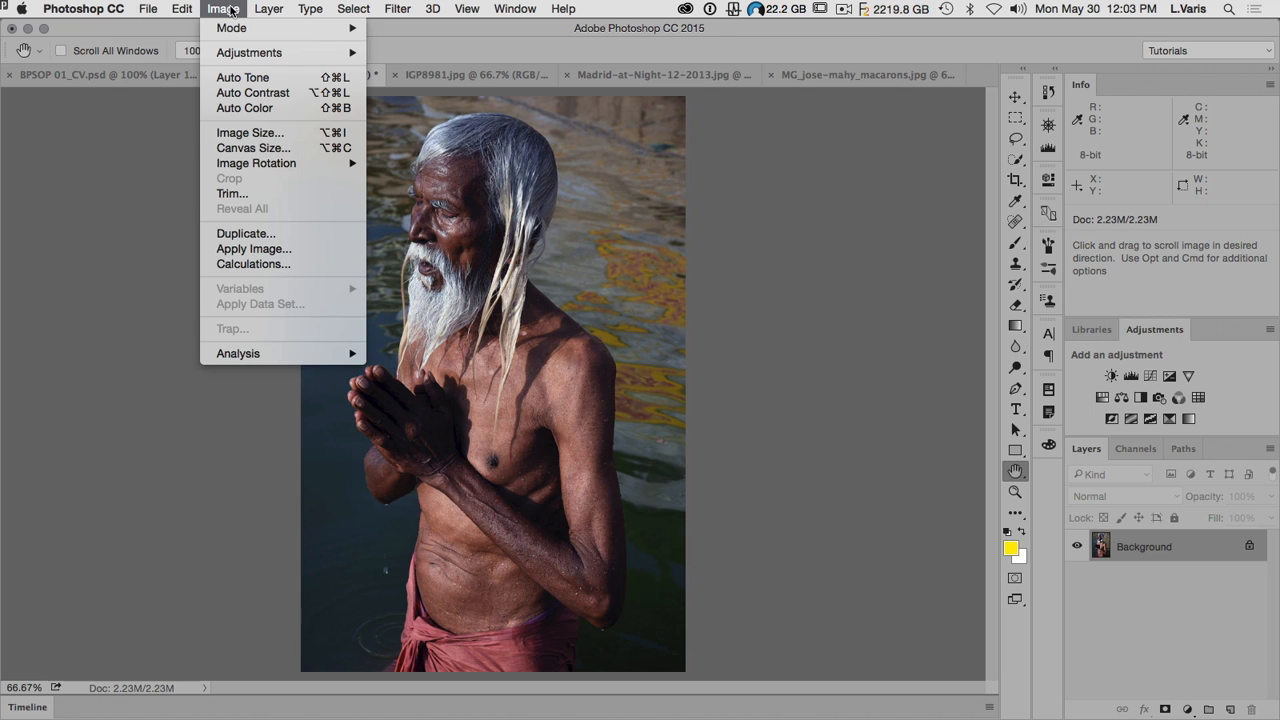
pyautogui.click(228, 150)
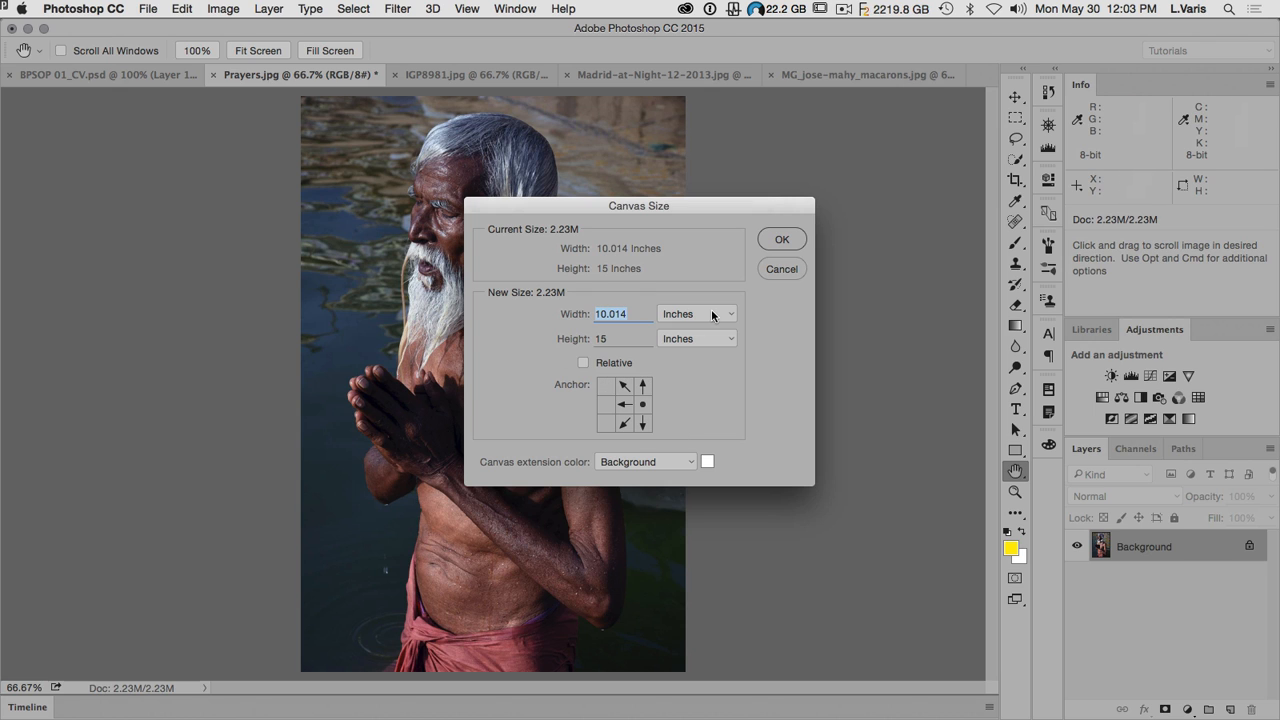
pyautogui.write('15')
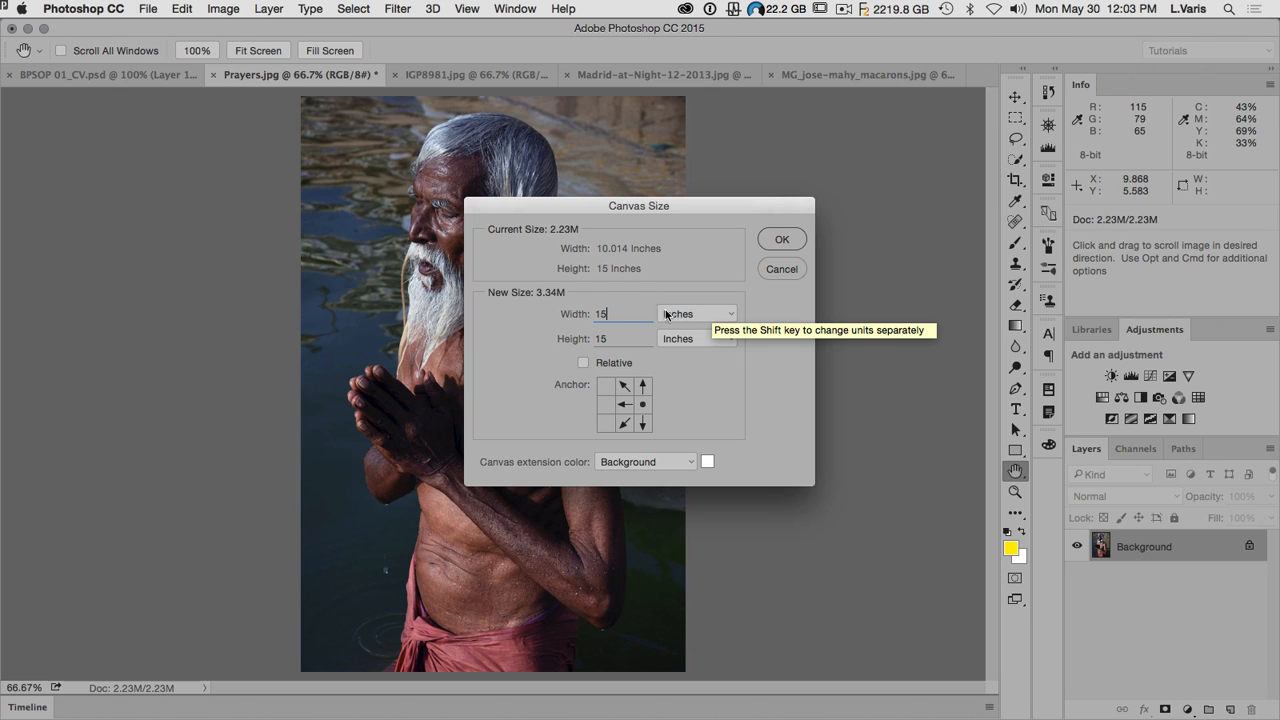
pyautogui.click(770, 240)
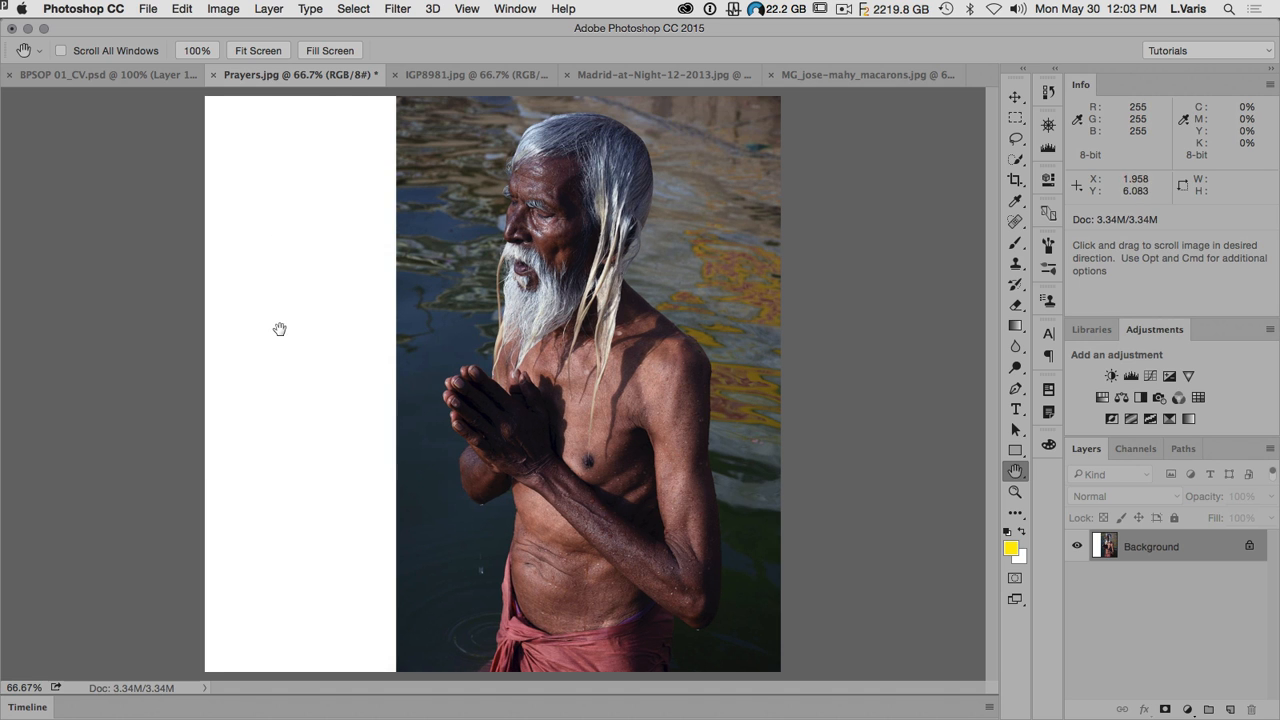
# Step: Select the photo area without the white strip and stretch it leftward to about 126% width with Content-Aware Scale
pyautogui.click(1016, 118)
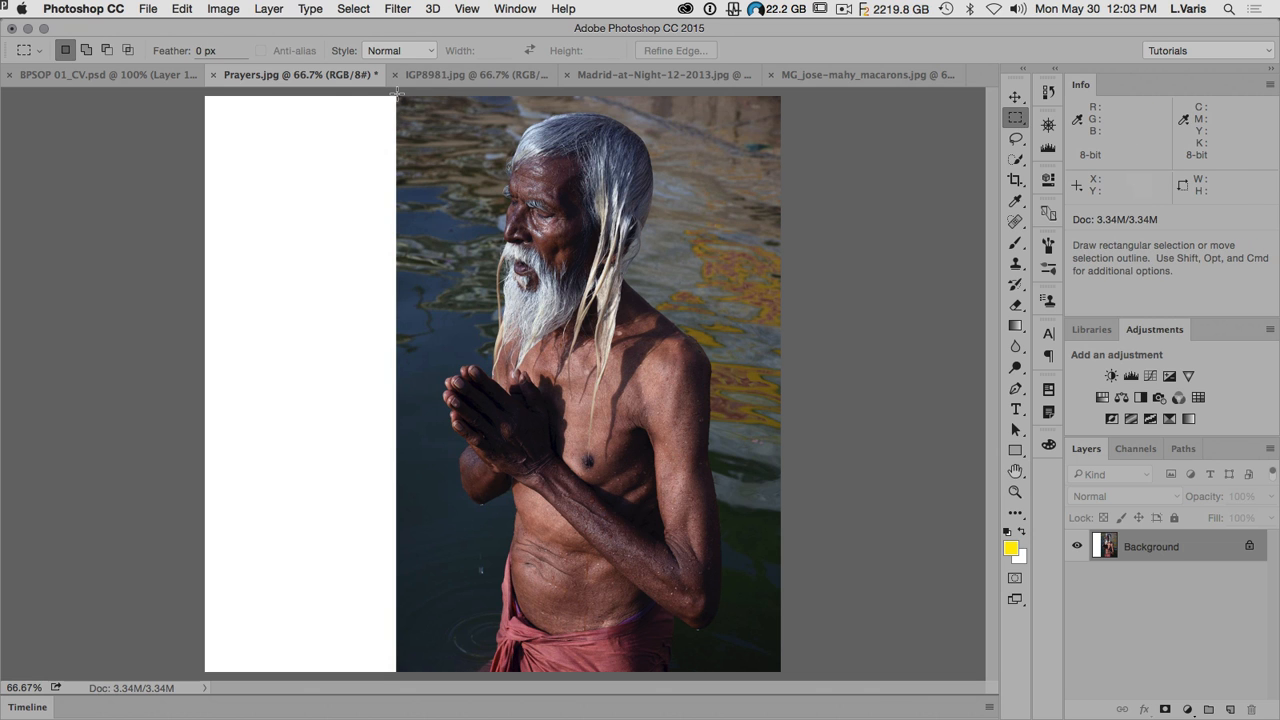
pyautogui.moveTo(397, 93); pyautogui.dragTo(787, 682)
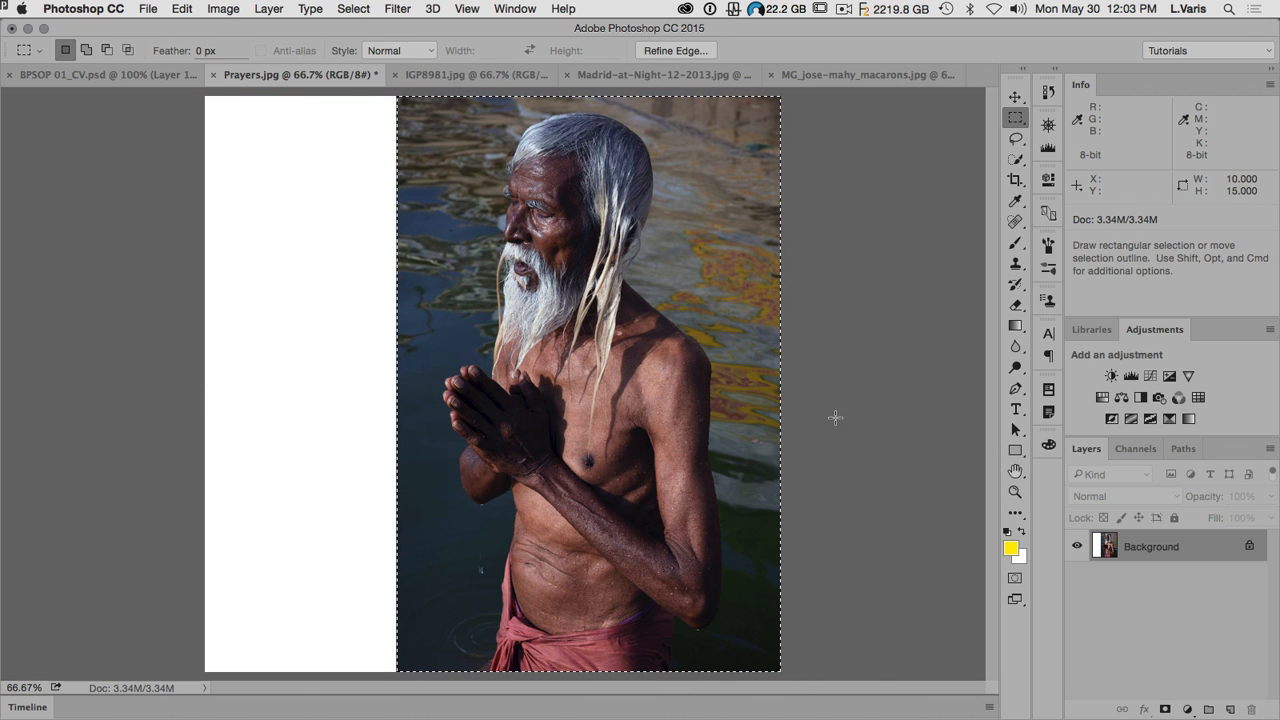
pyautogui.click(184, 10)
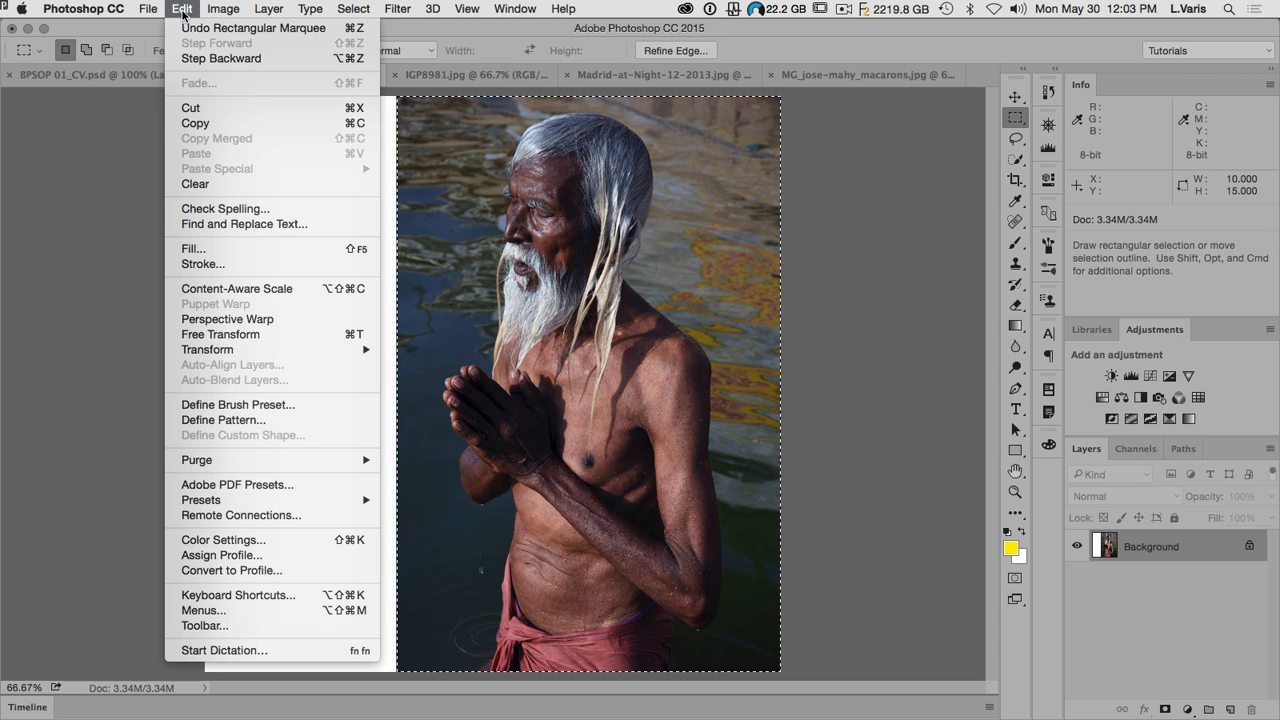
pyautogui.click(227, 292)
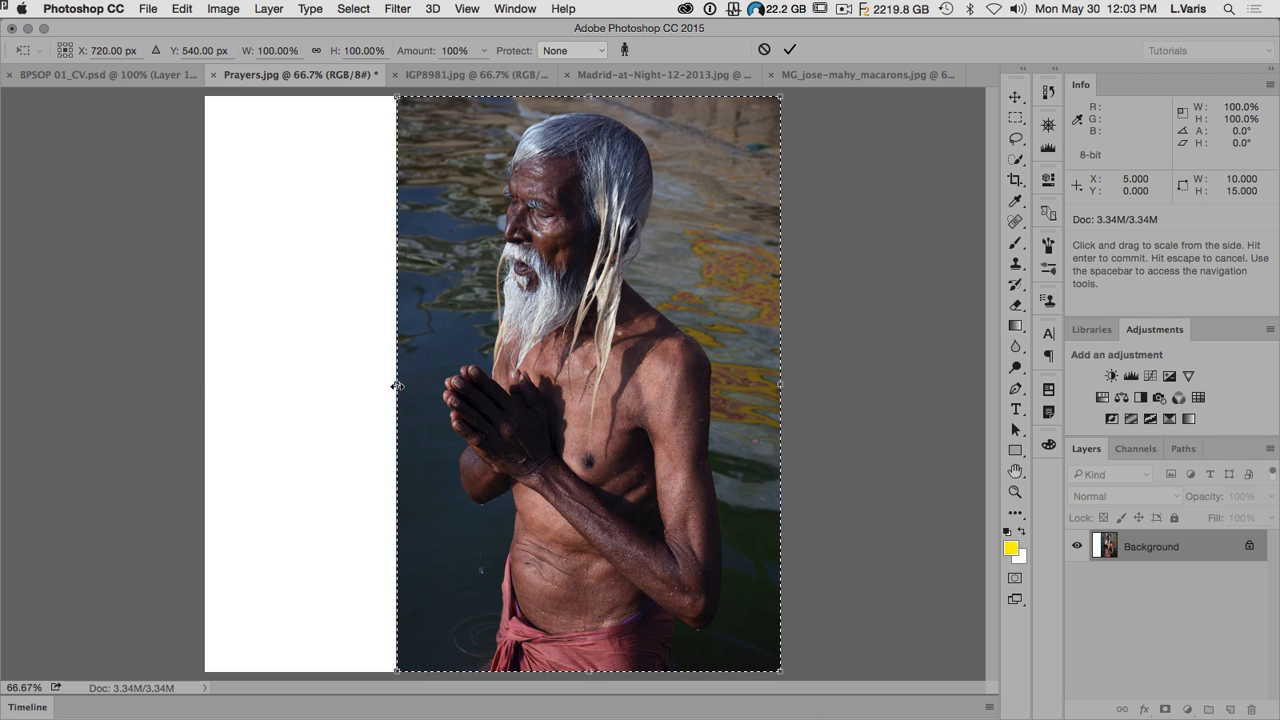
pyautogui.moveTo(397, 384); pyautogui.dragTo(298, 382)
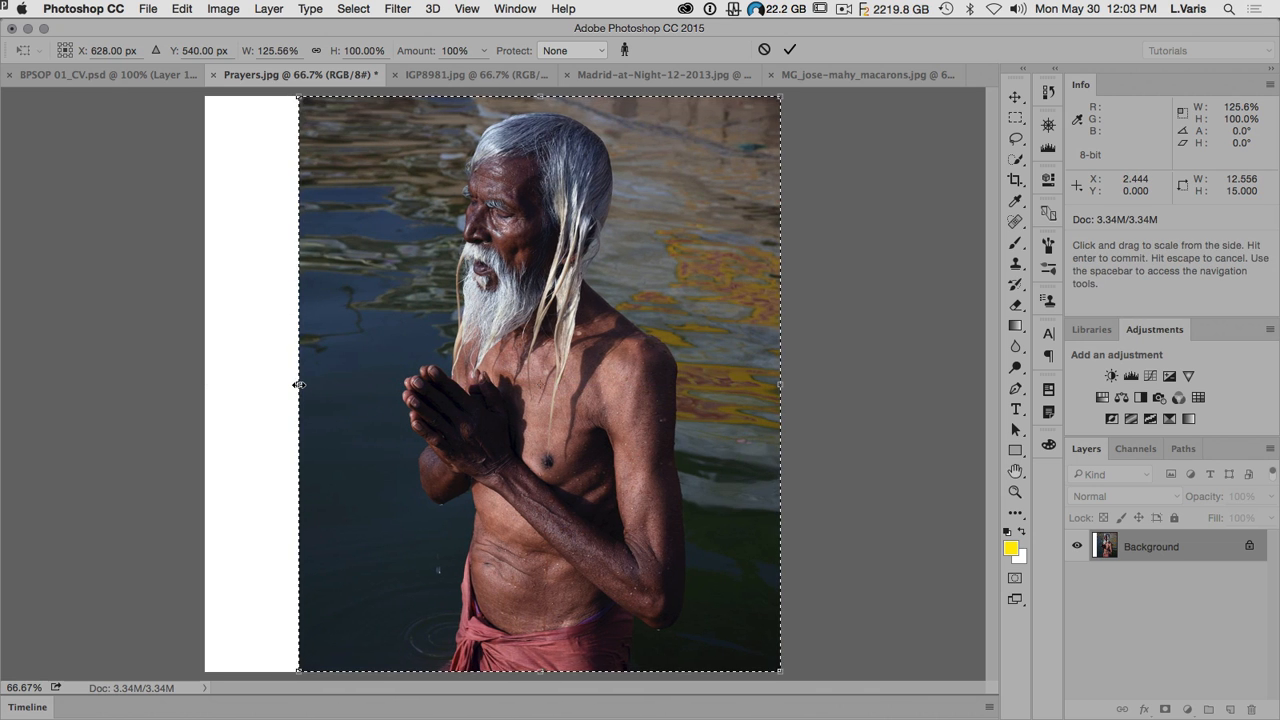
pyautogui.click(790, 52)
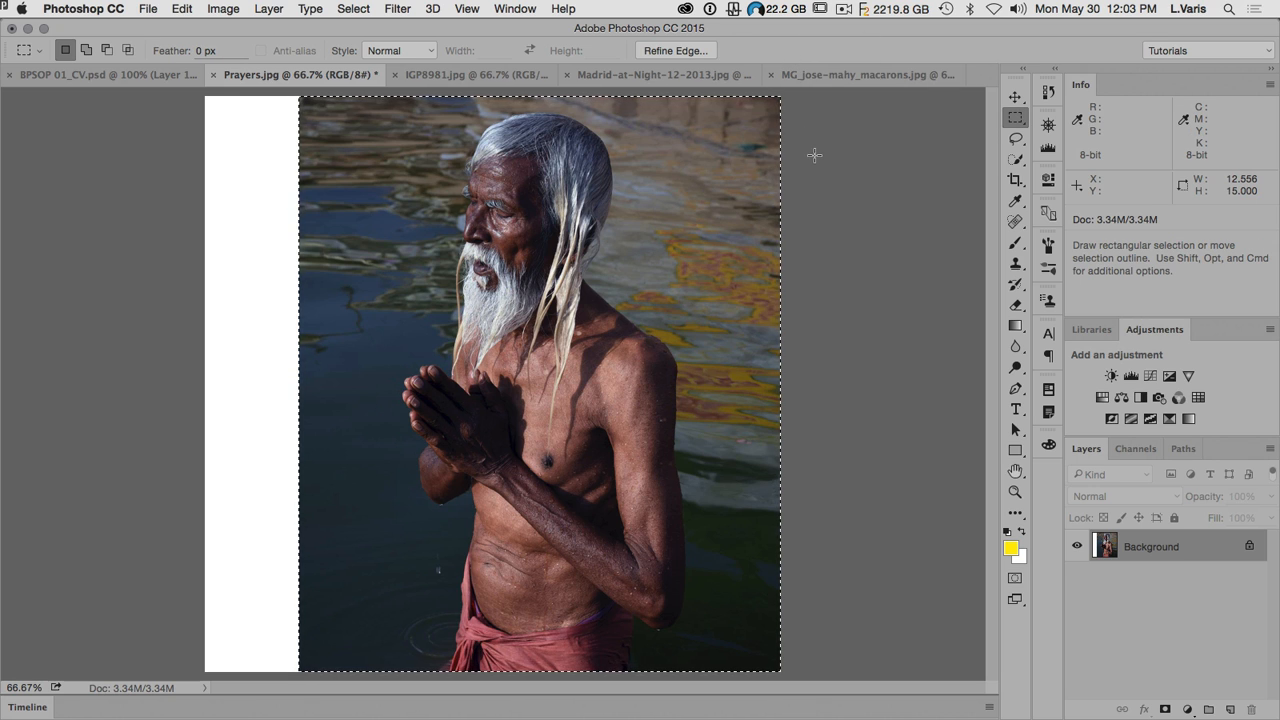
# Step: Crop the image to about 10.5 inches wide, trimming the water behind the man's back and the white canvas strip
pyautogui.click(1012, 182)
pyautogui.moveTo(780, 383); pyautogui.dragTo(740, 383)
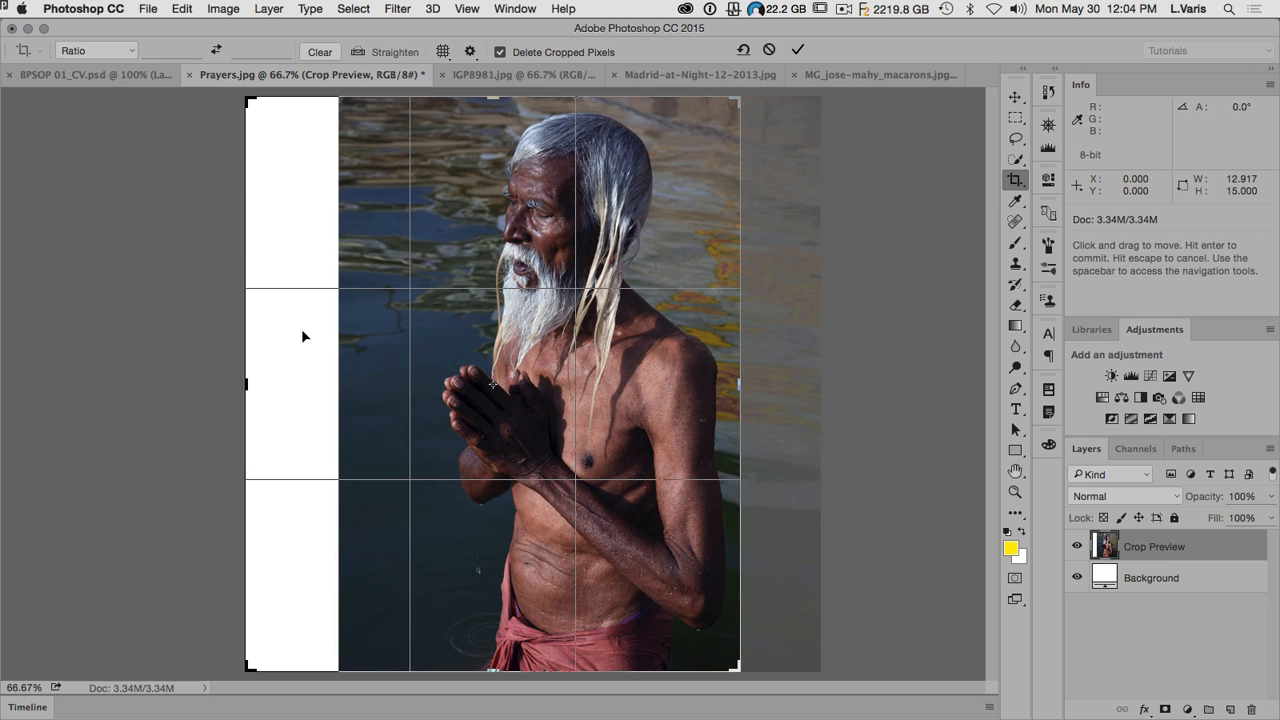
pyautogui.moveTo(249, 383); pyautogui.dragTo(287, 378)
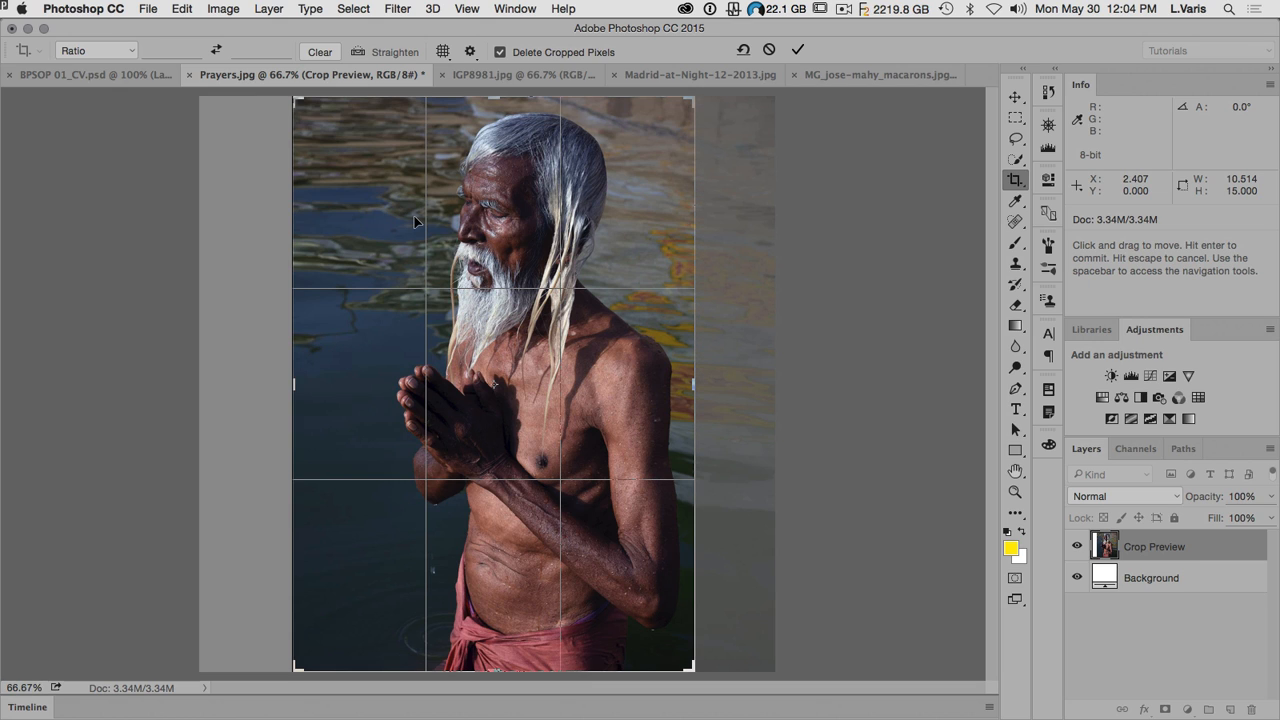
pyautogui.click(797, 50)
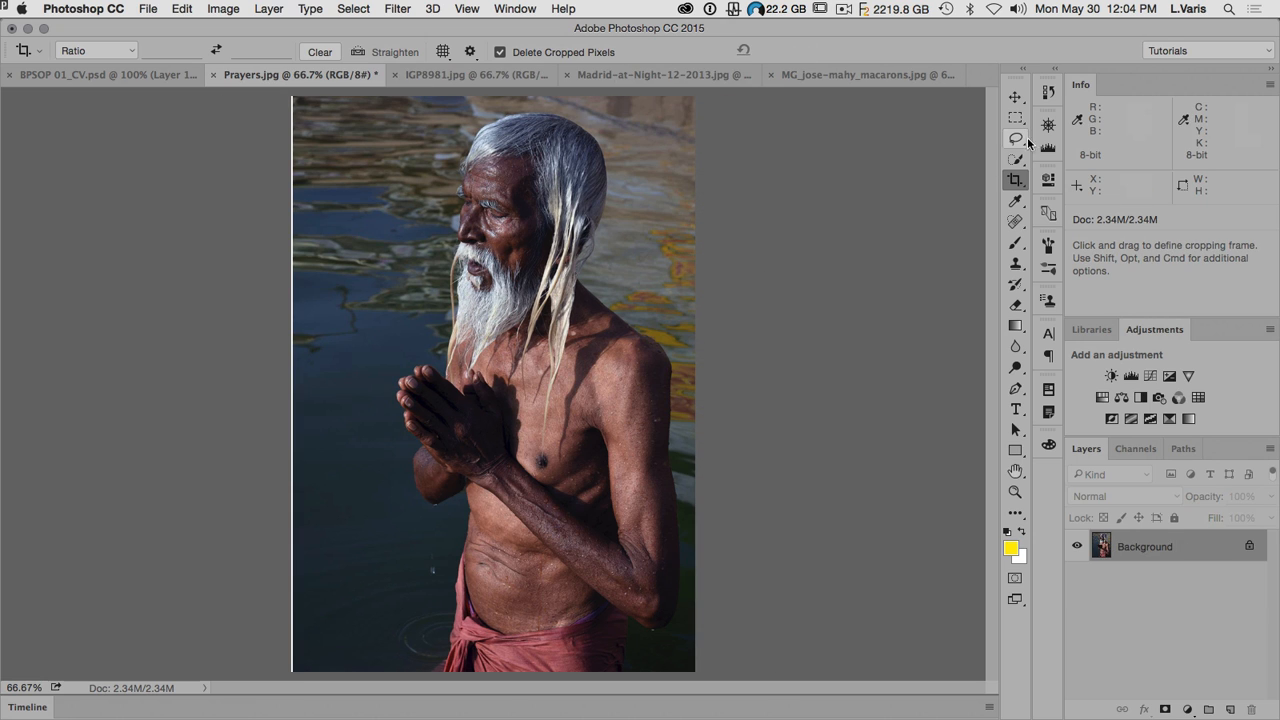
# Step: Crop the thin white sliver off the photo's left edge, to about 10.4 inches wide
pyautogui.click(1017, 181)
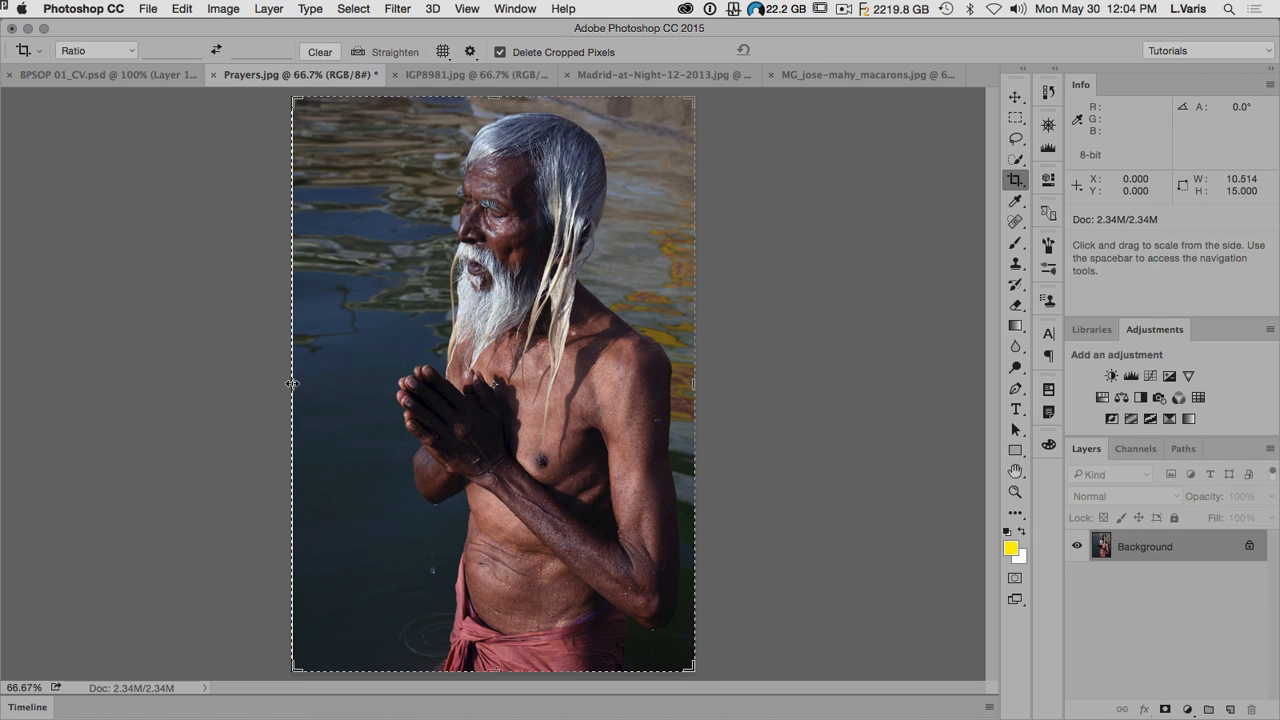
pyautogui.moveTo(290, 384); pyautogui.dragTo(293, 386)
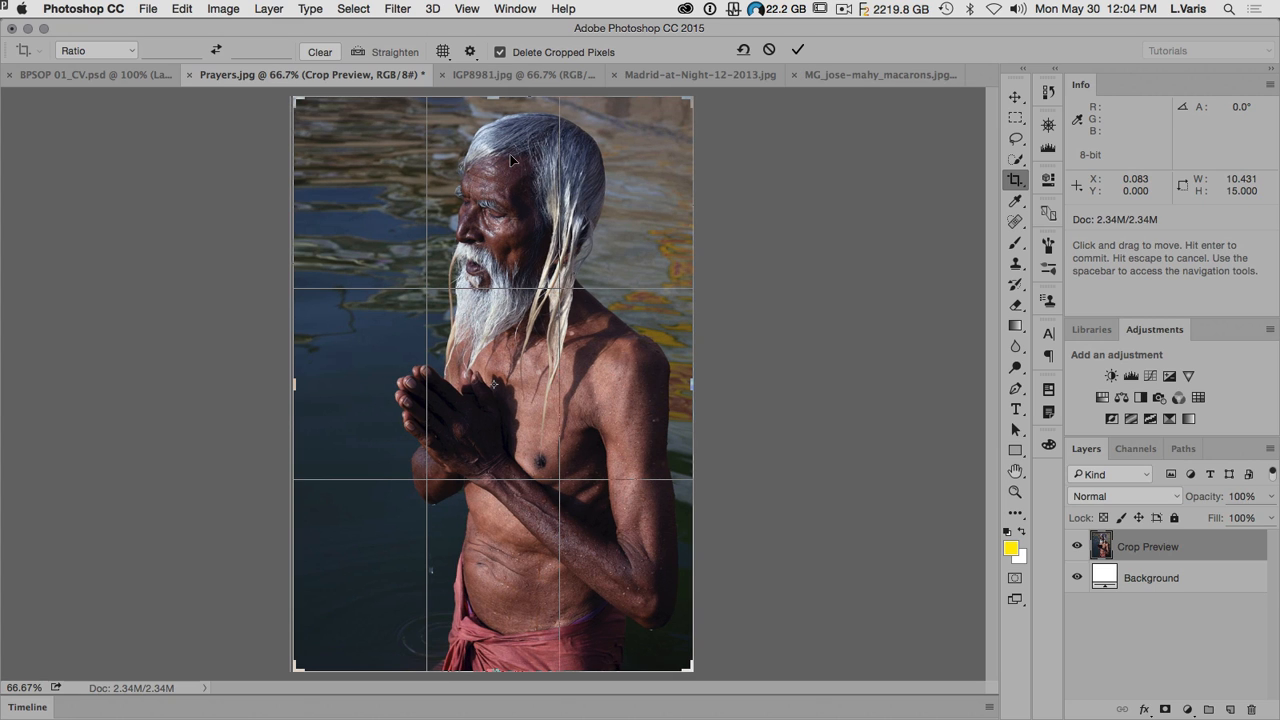
pyautogui.click(797, 49)
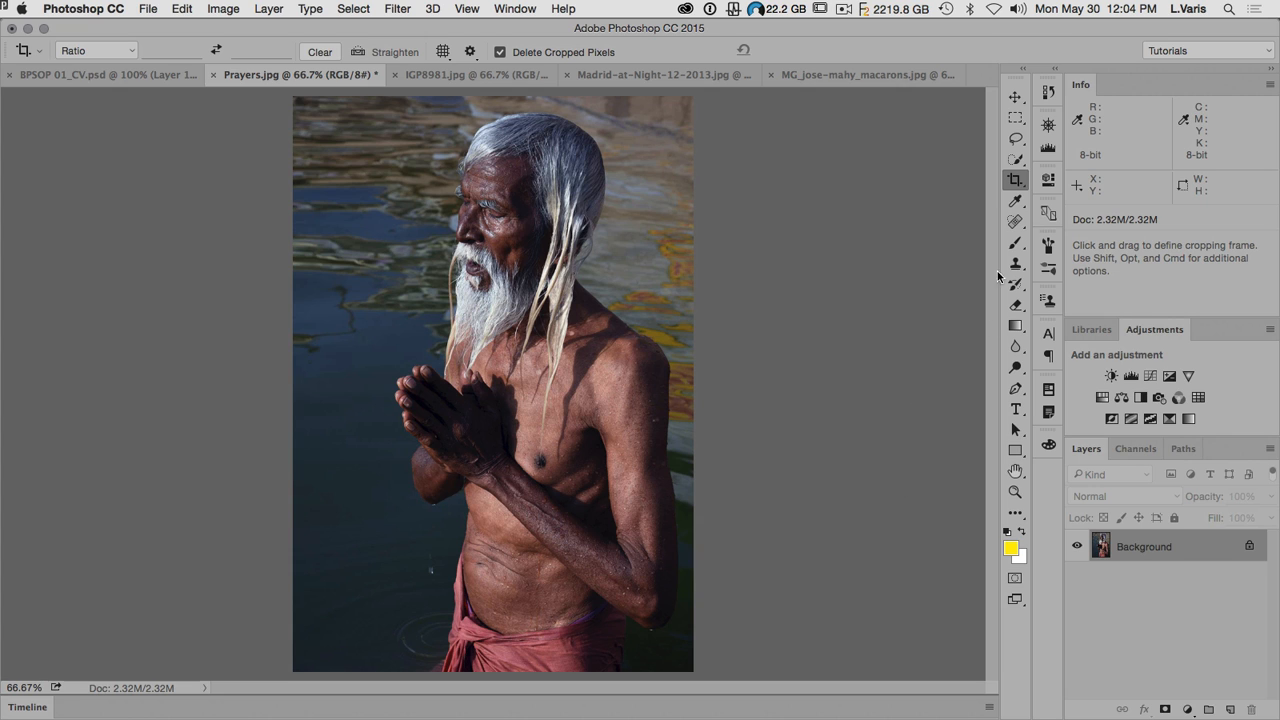
# Step: Compare the original Prayers.jpg snapshot with the cropped version in the history, returning to the last Crop state
pyautogui.click(1048, 91)
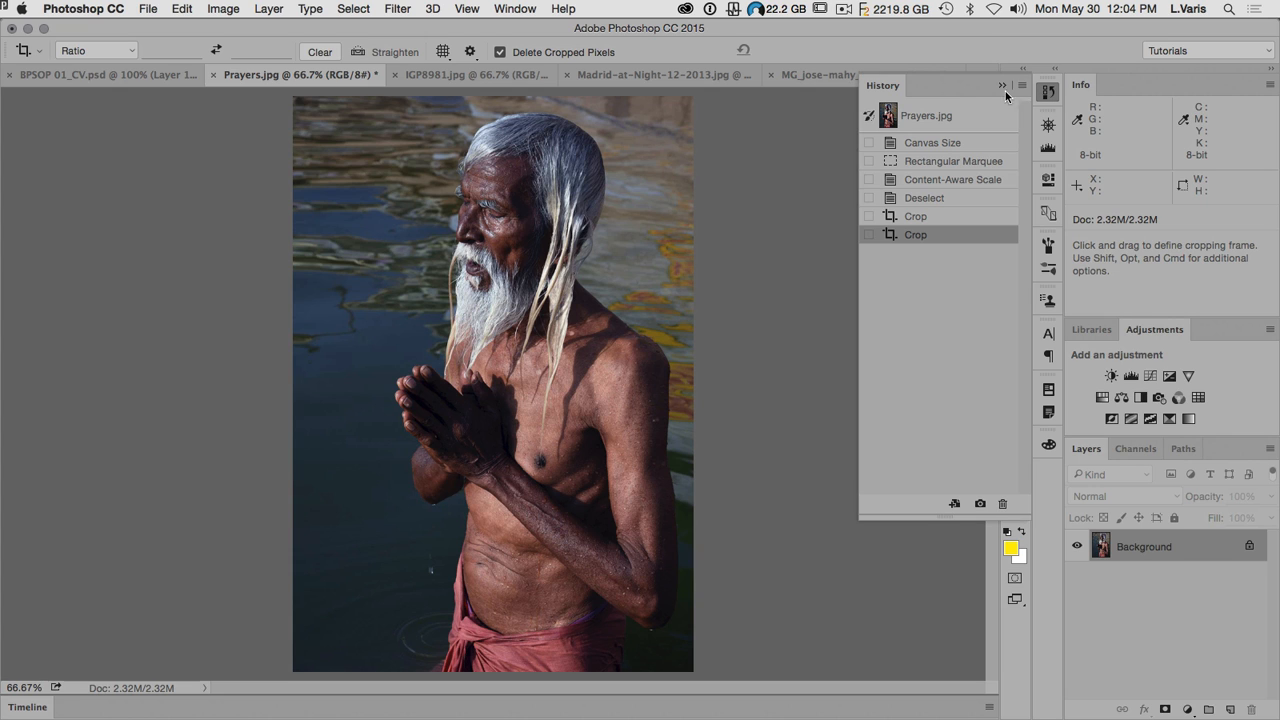
pyautogui.click(889, 116)
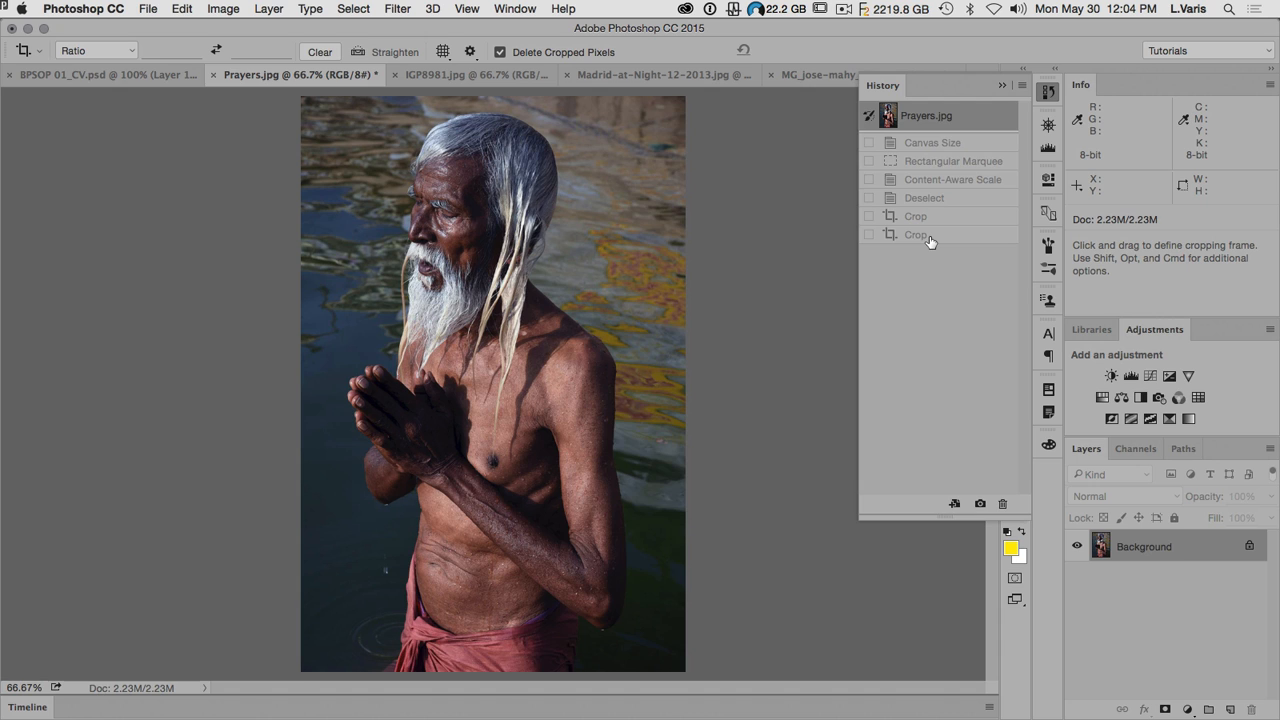
pyautogui.click(929, 236)
pyautogui.click(1048, 95)
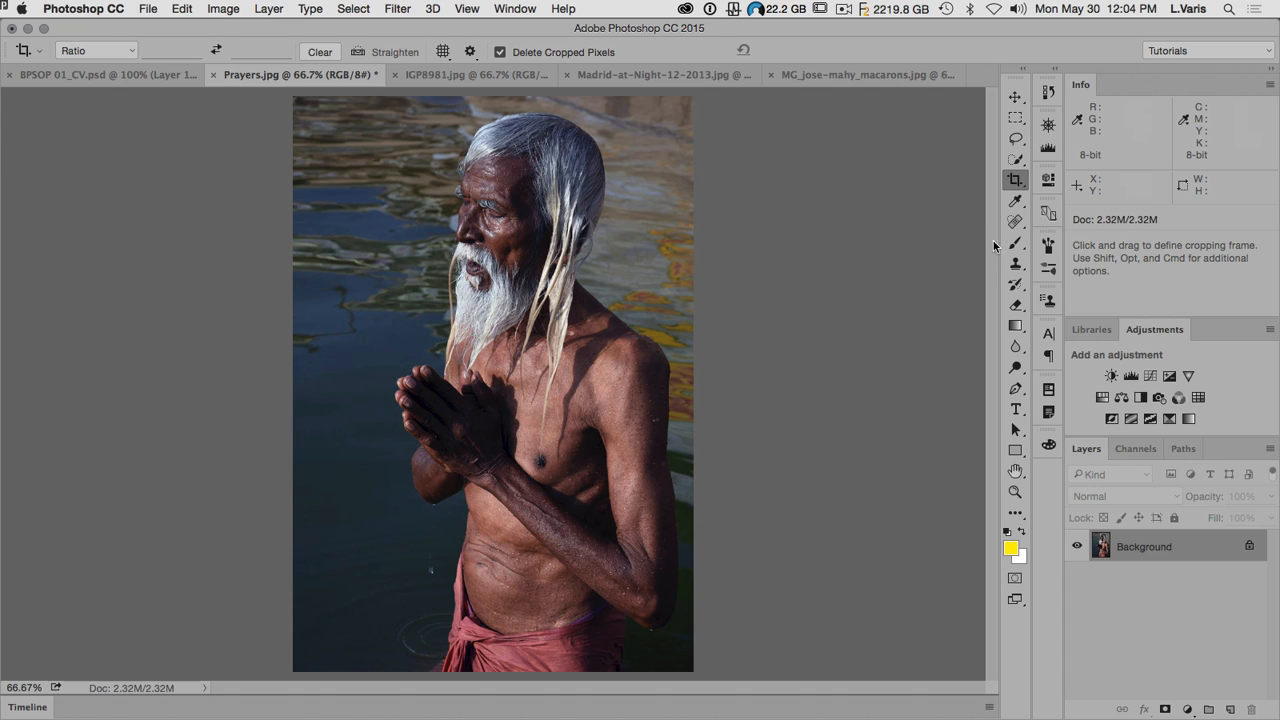
# Step: Add a Curves adjustment layer and neutralize the color cast by sampling the gray hair on top of the man's head as gray point
pyautogui.click(1150, 376)
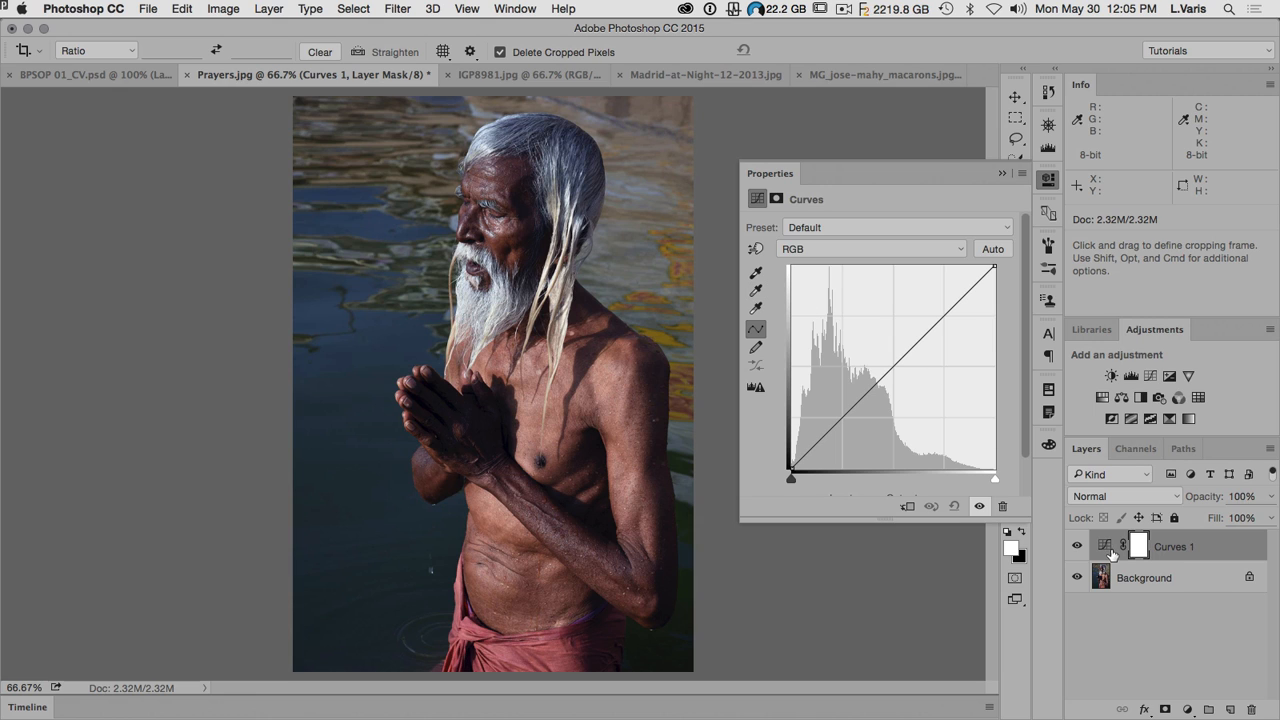
pyautogui.click(756, 292)
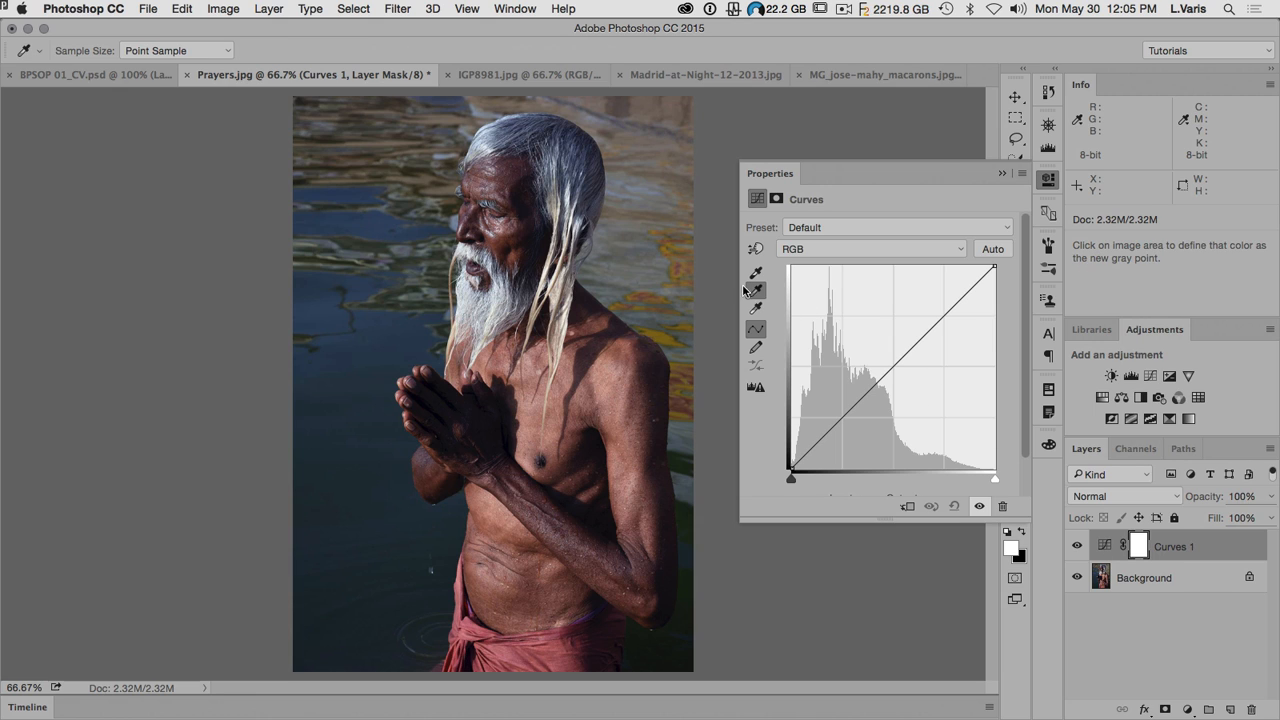
pyautogui.click(509, 130)
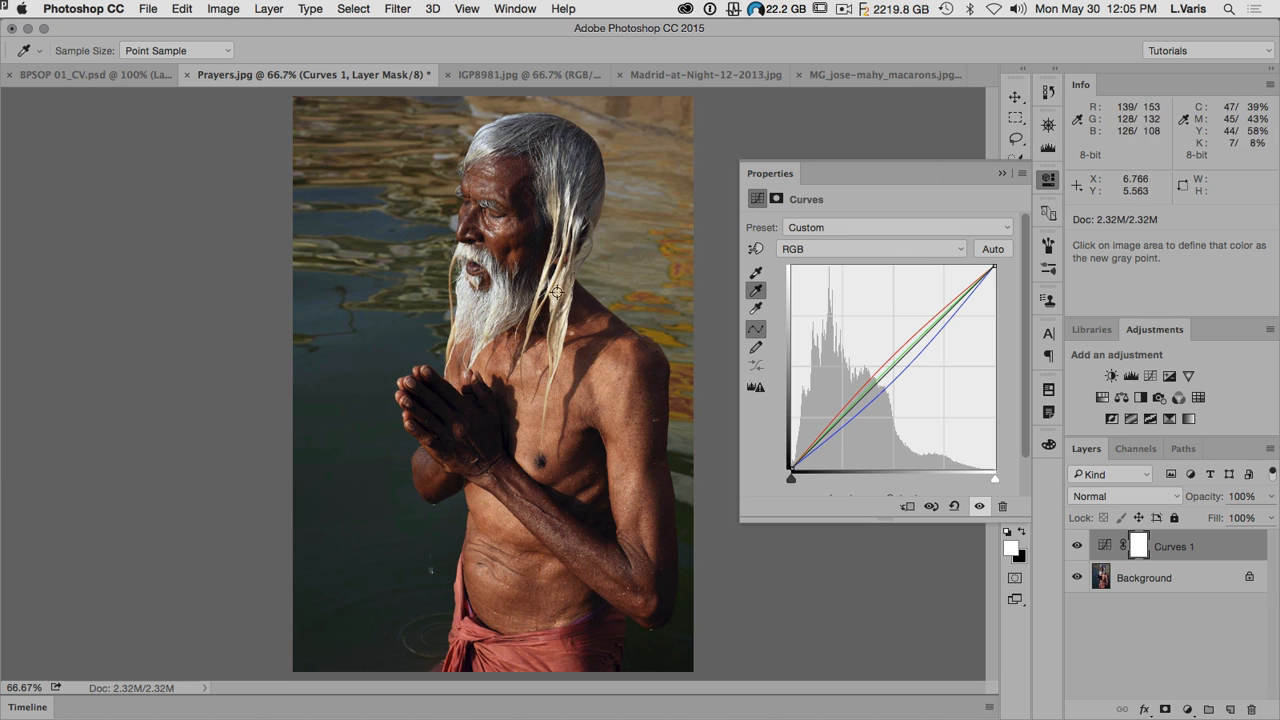
pyautogui.click(1048, 180)
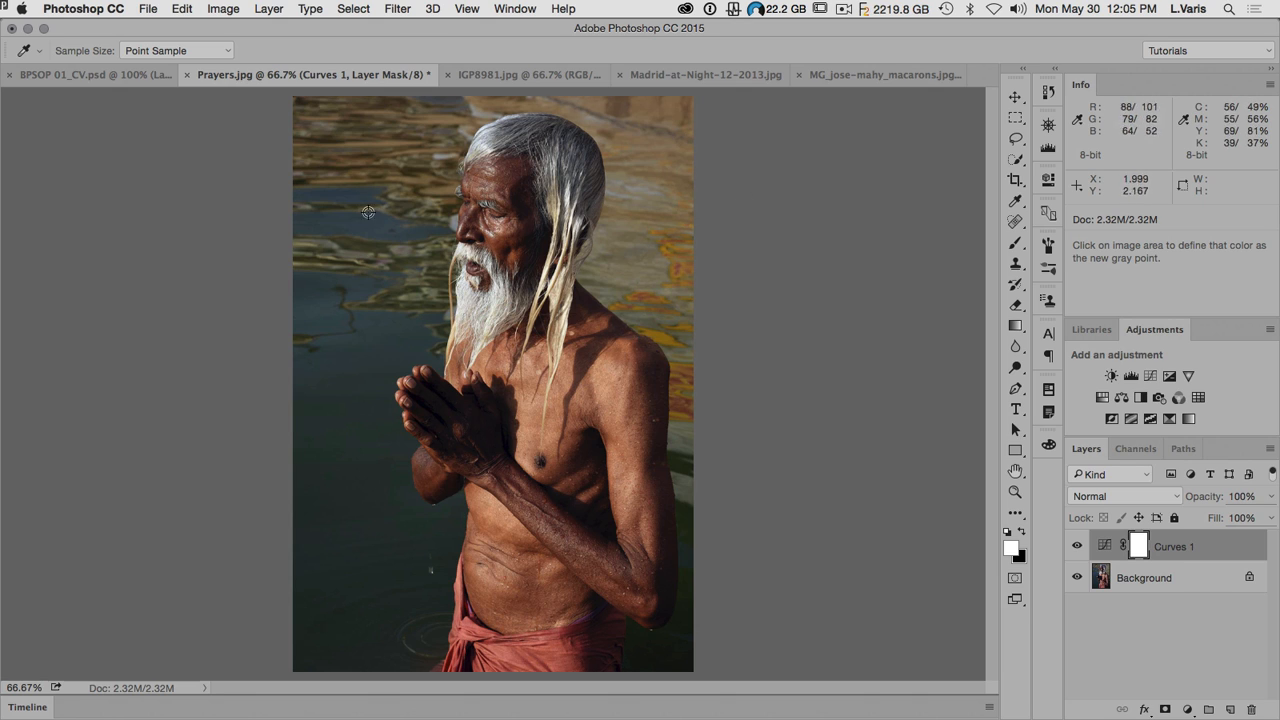
# Step: Compare the original Prayers.jpg snapshot with the color-corrected version in the history, returning to the Modify Curves Layer state
pyautogui.click(1050, 92)
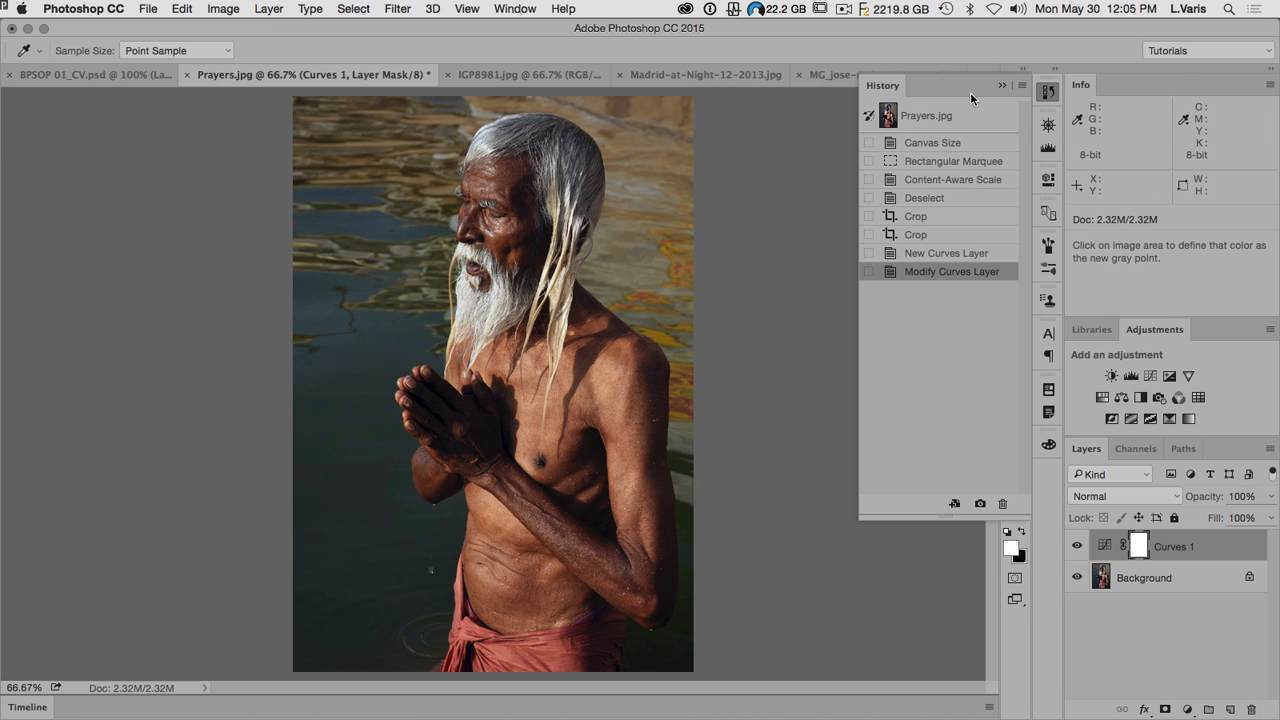
pyautogui.click(892, 115)
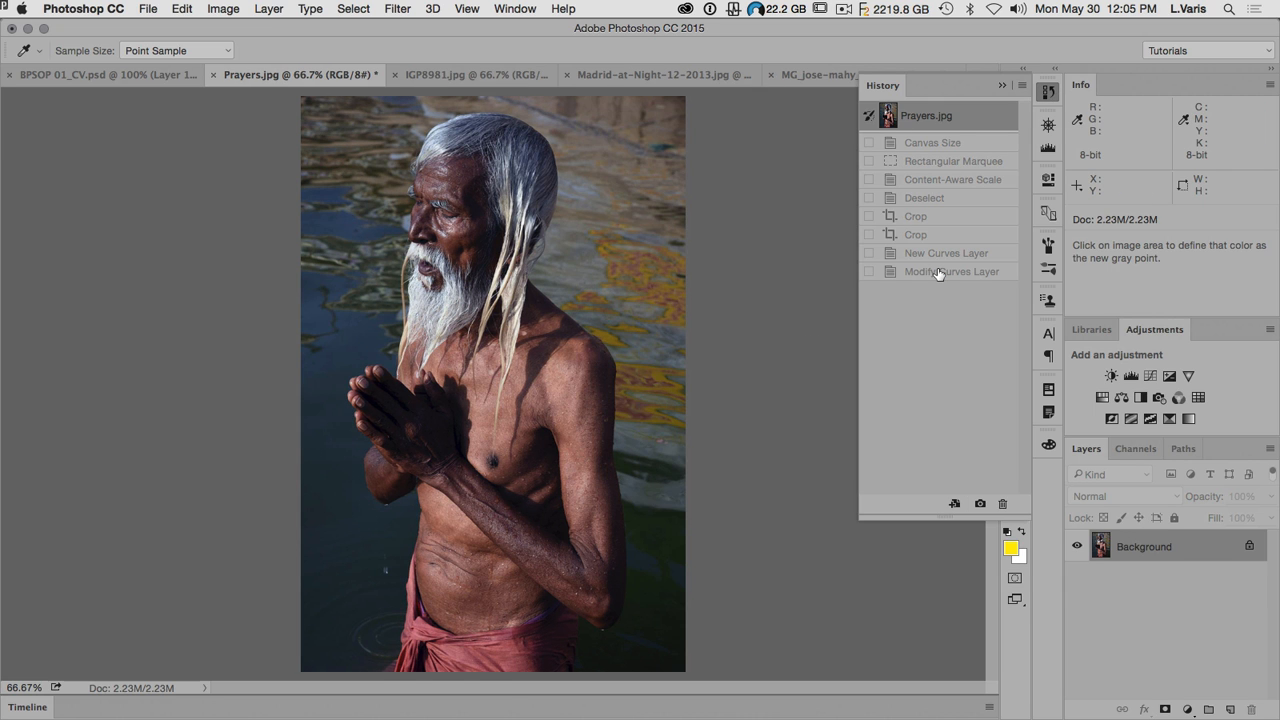
pyautogui.click(942, 272)
pyautogui.click(1050, 92)
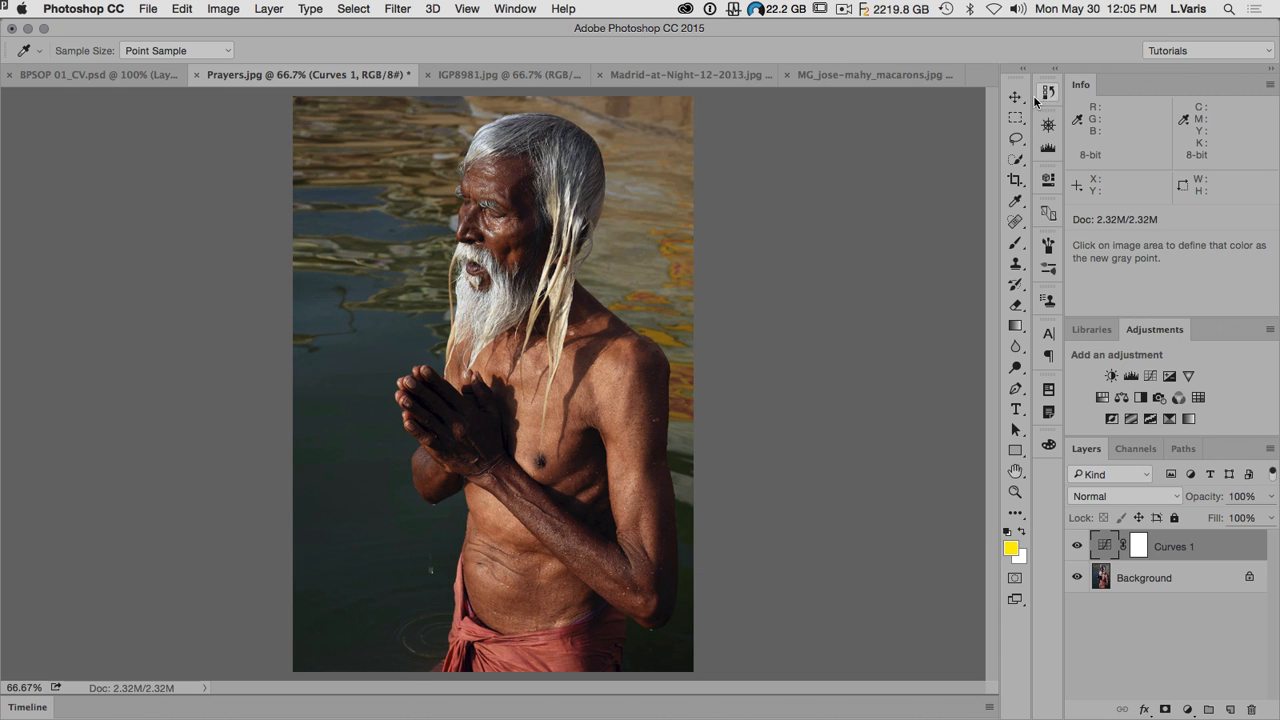
# Step: Close Prayers.jpg without saving its changes and bring up IGP8981.jpg
pyautogui.click(197, 74)
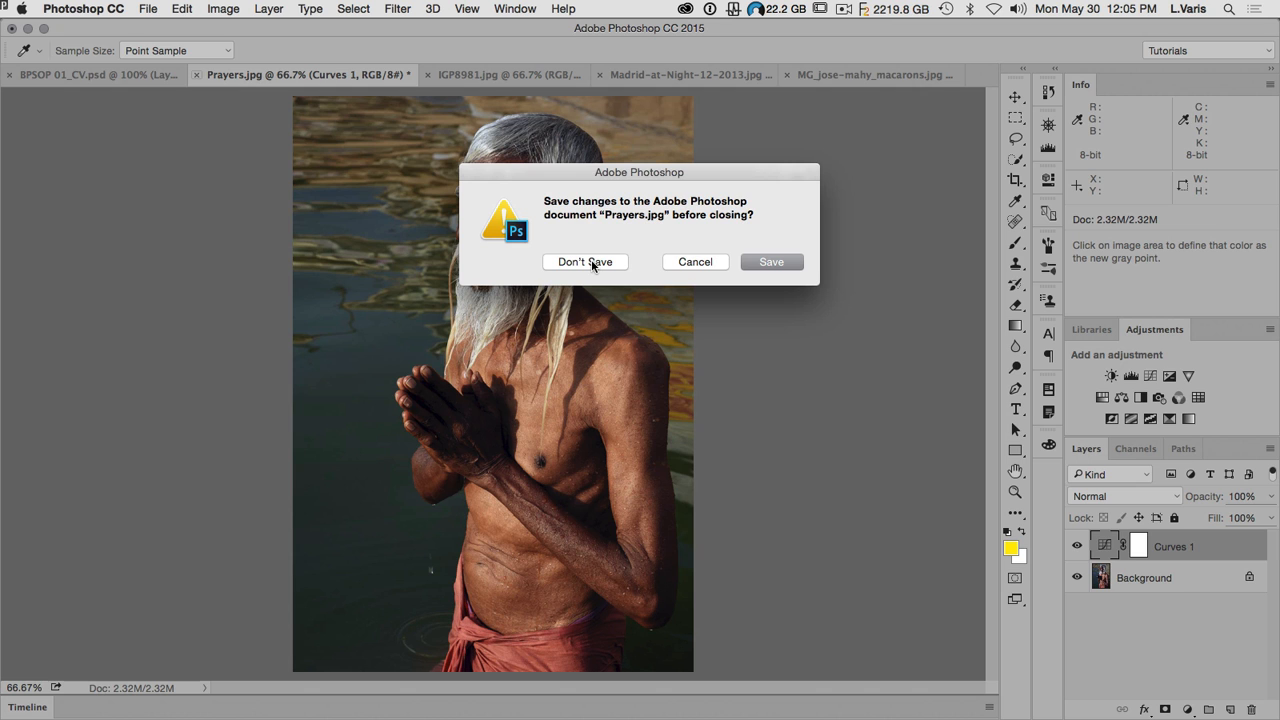
pyautogui.click(592, 263)
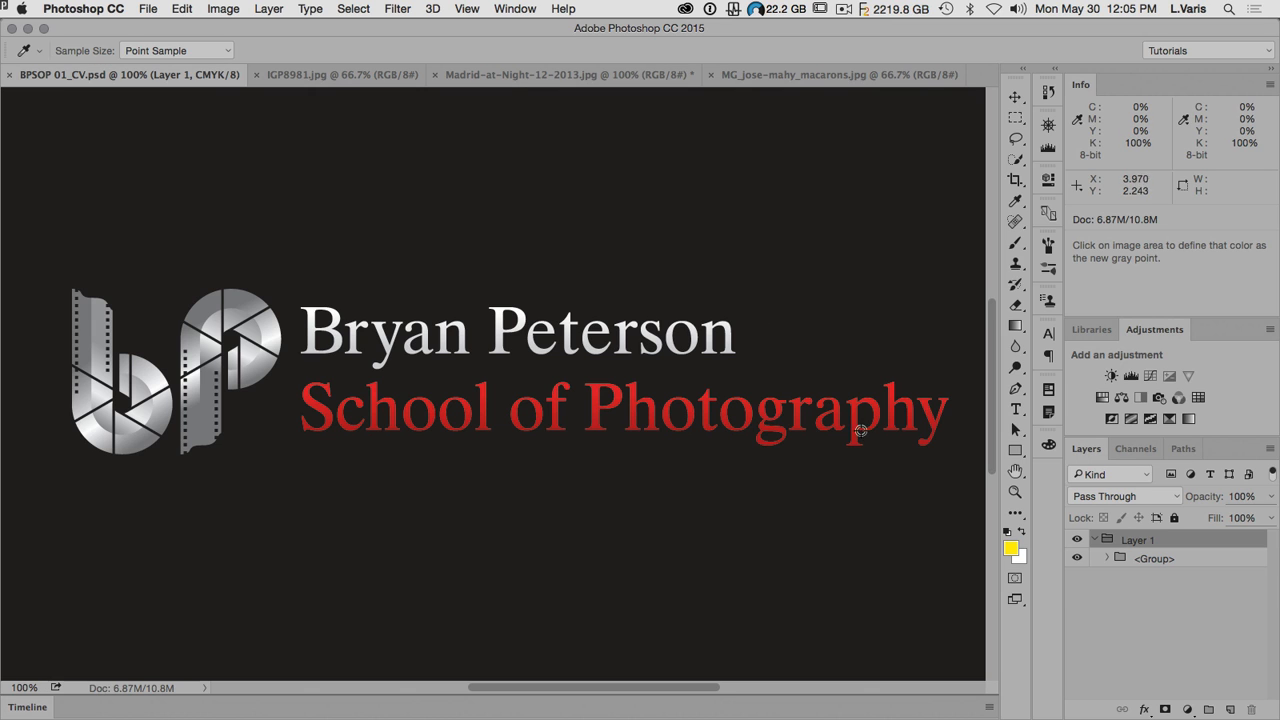
pyautogui.click(310, 76)
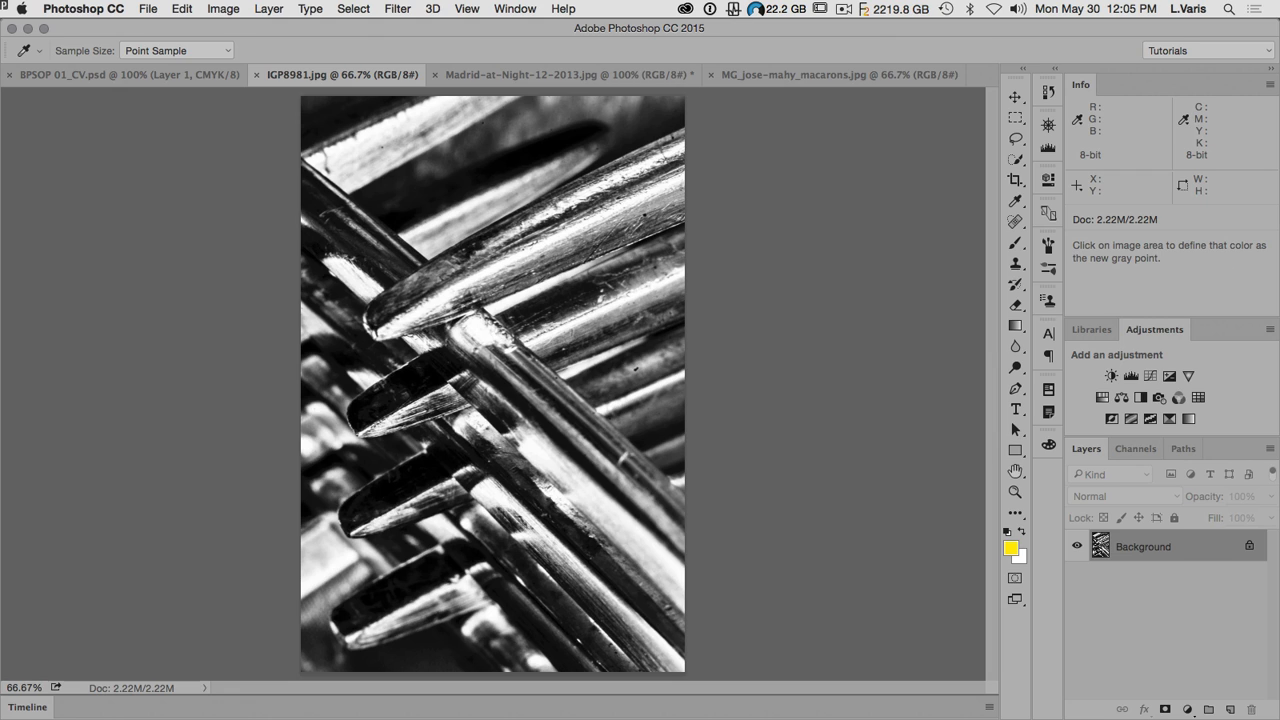
pyautogui.press('super+Tab')
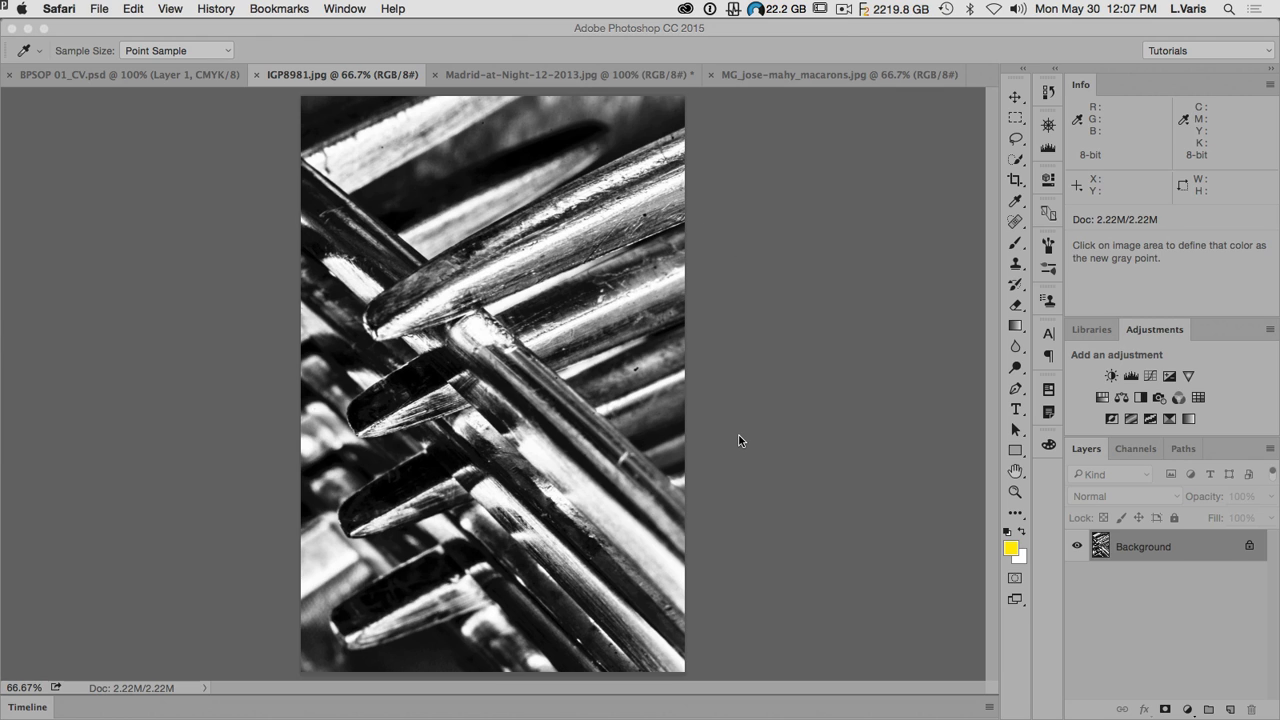
# Step: Close IGP8981.jpg and bring up Madrid-at-Night-12-2013.jpg
pyautogui.click(258, 80)
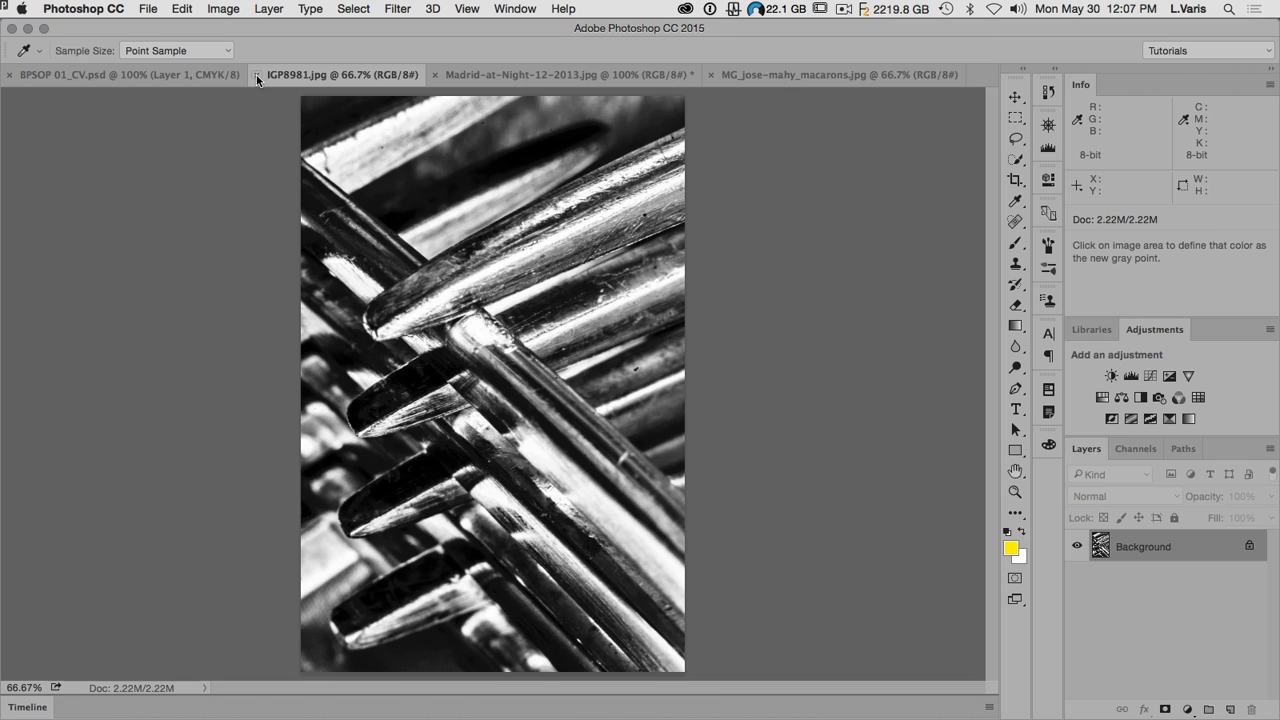
pyautogui.click(258, 76)
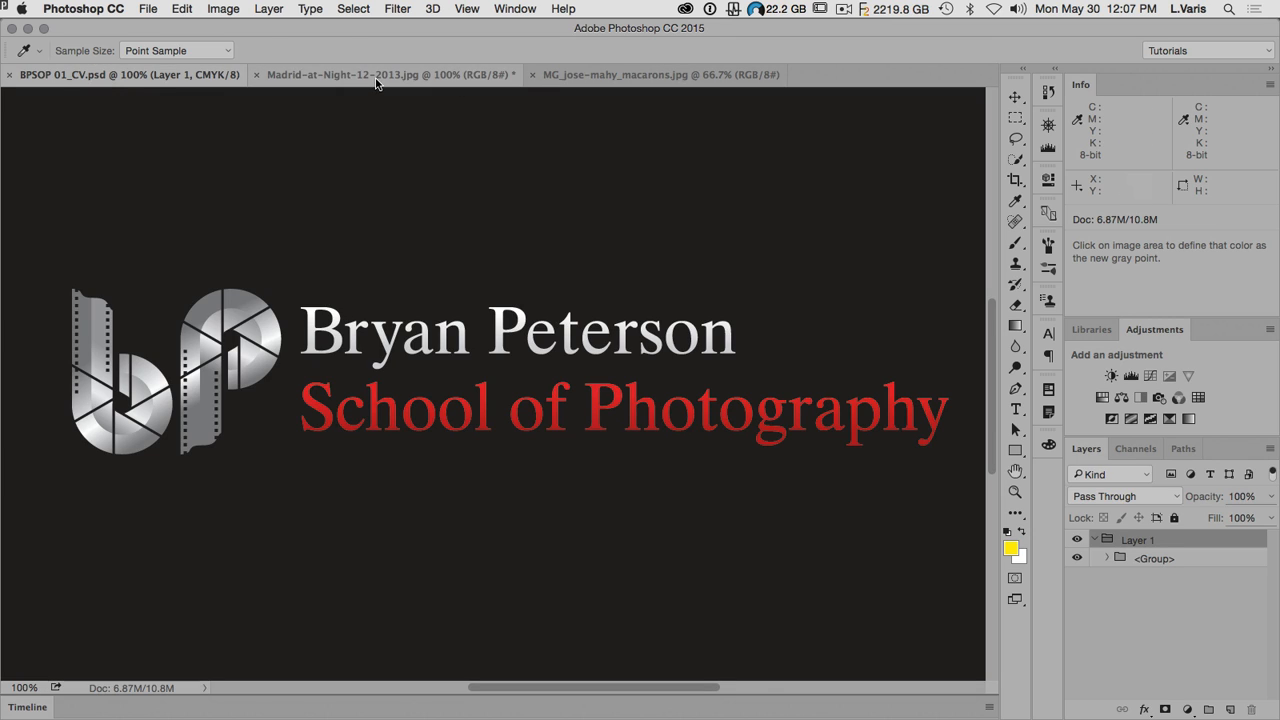
pyautogui.click(378, 76)
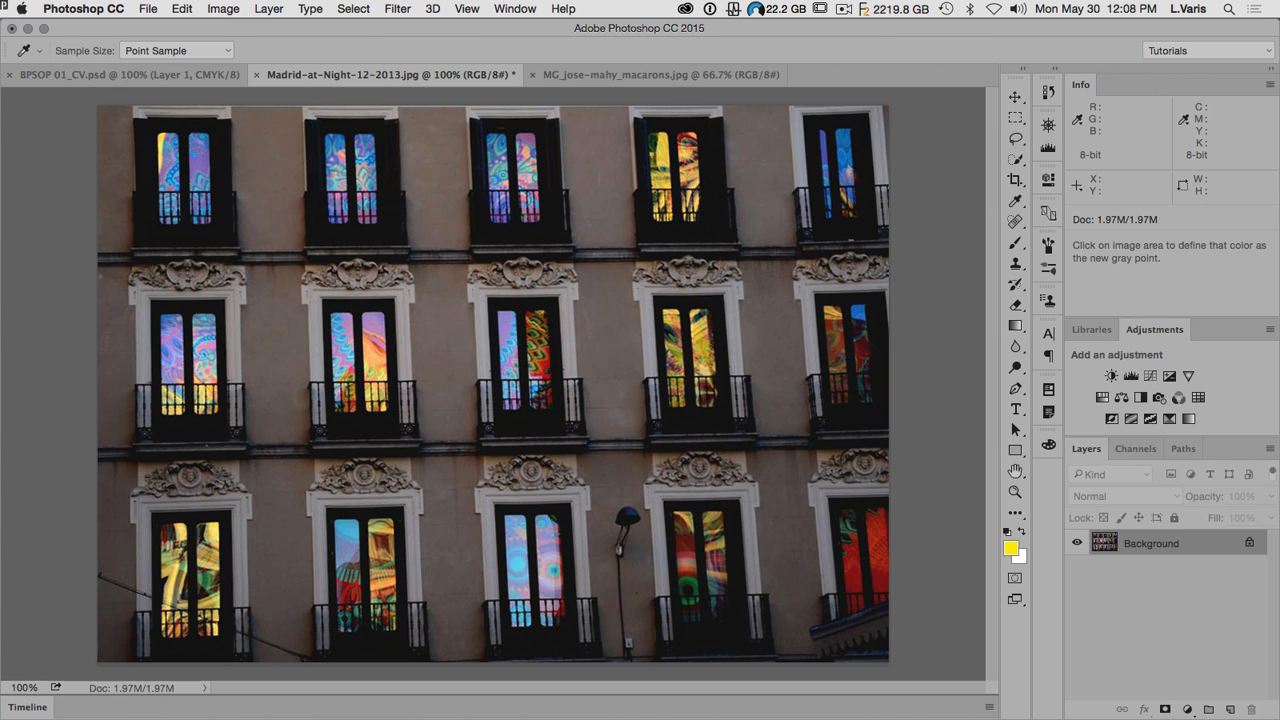
pyautogui.press('super+Tab')
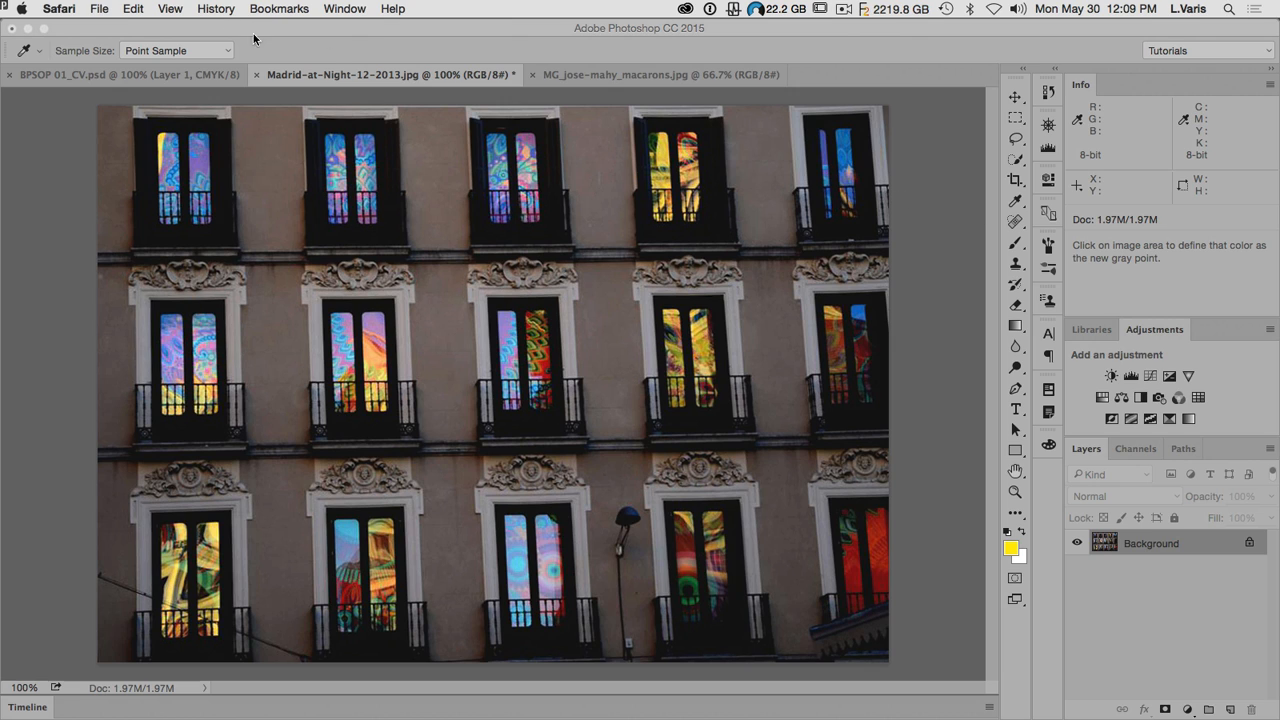
pyautogui.click(330, 54)
pyautogui.click(397, 9)
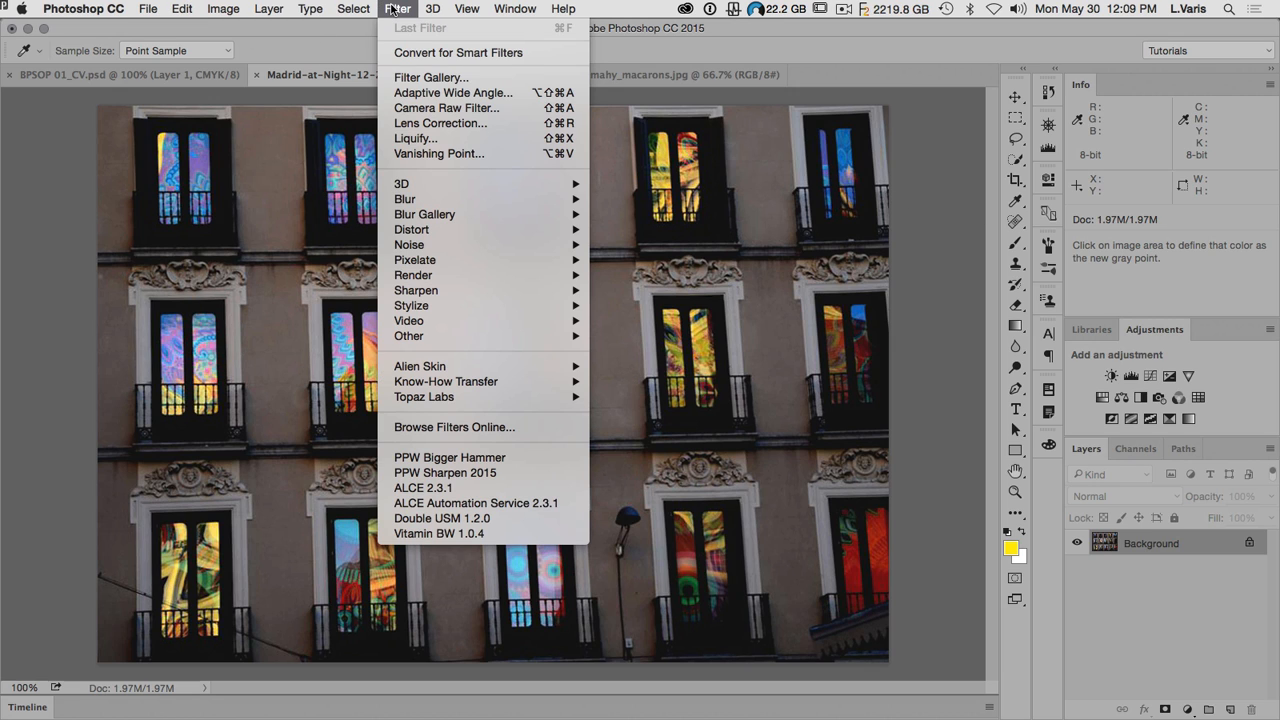
pyautogui.click(393, 9)
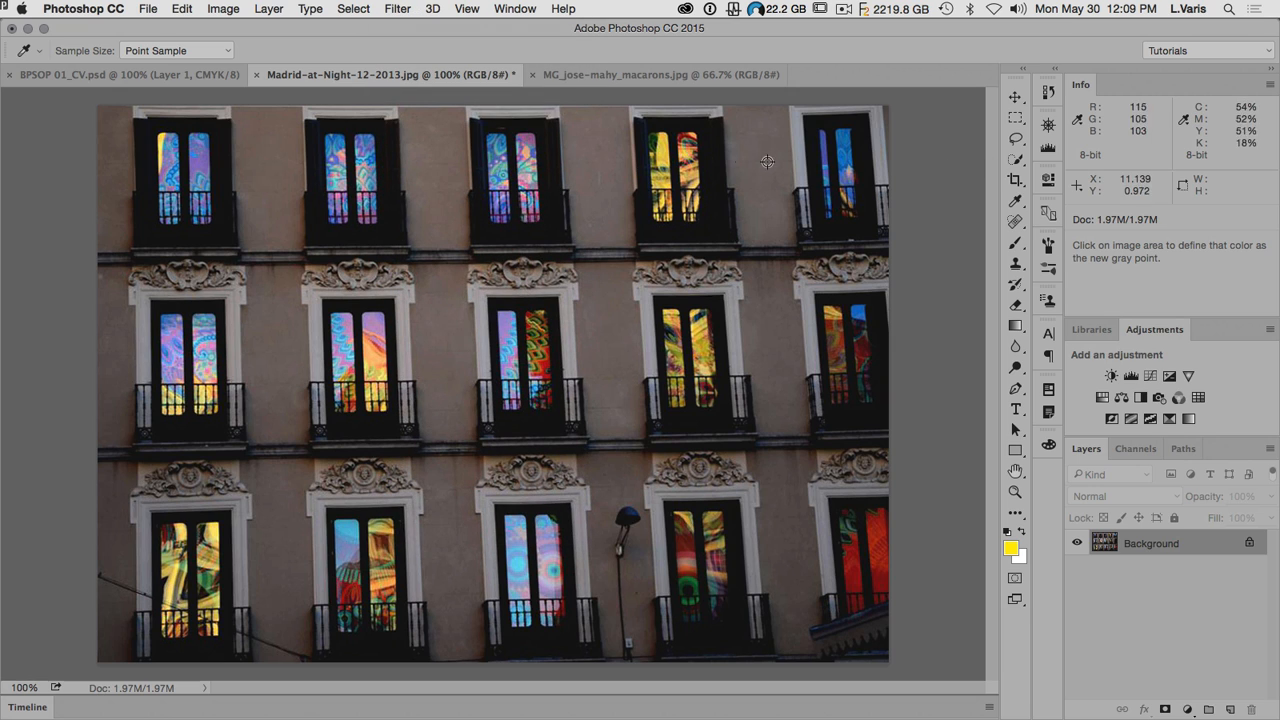
# Step: Frame the whole building facade photo with the Perspective Crop Tool
pyautogui.click(1022, 186)
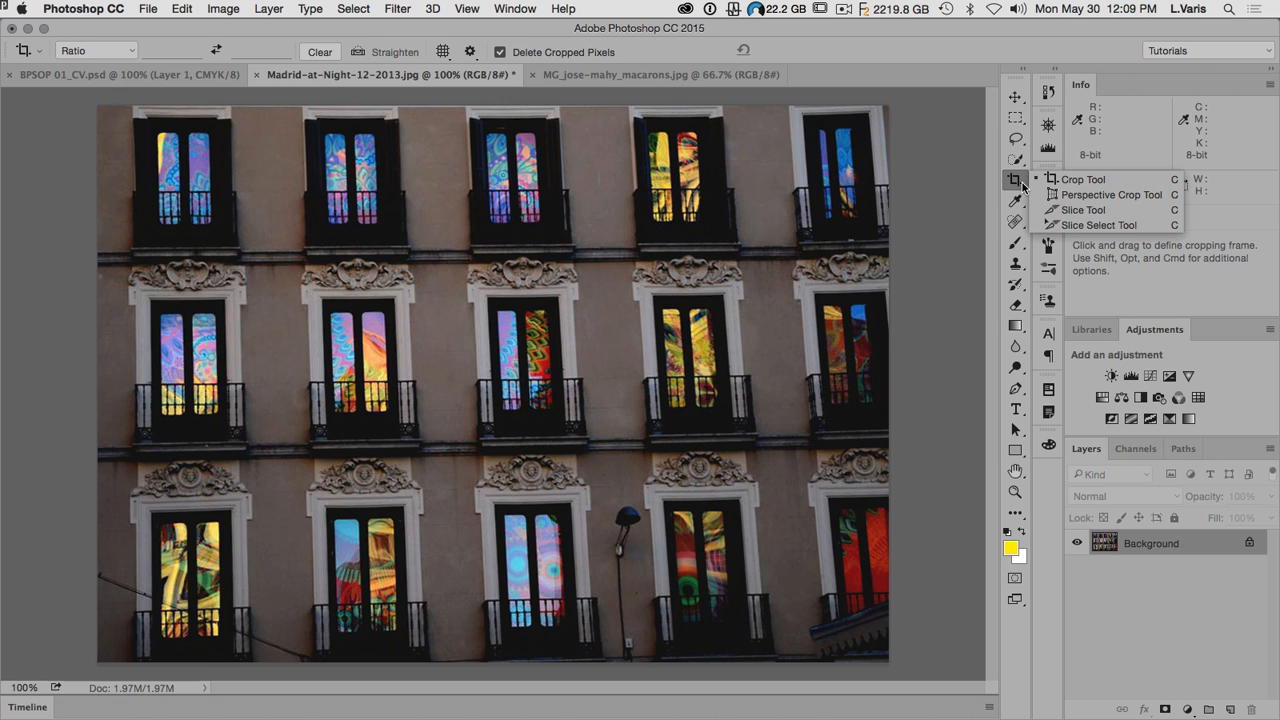
pyautogui.click(1087, 196)
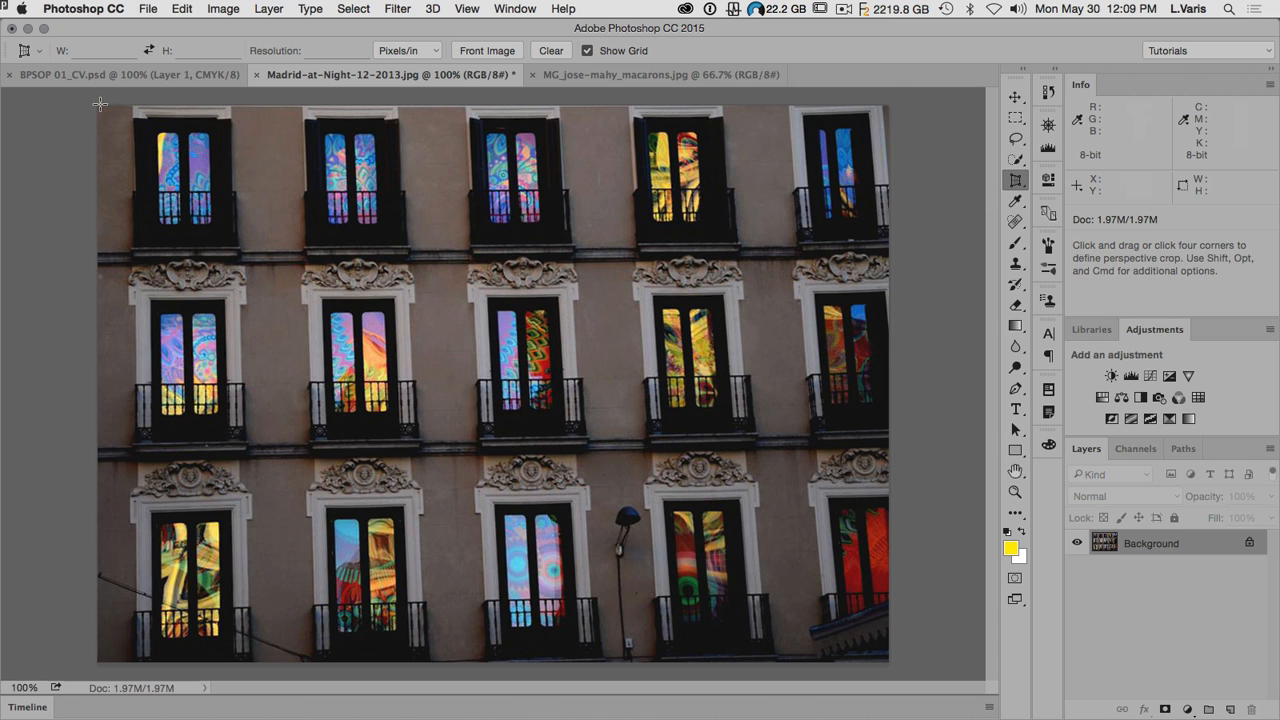
pyautogui.moveTo(99, 103); pyautogui.dragTo(905, 661)
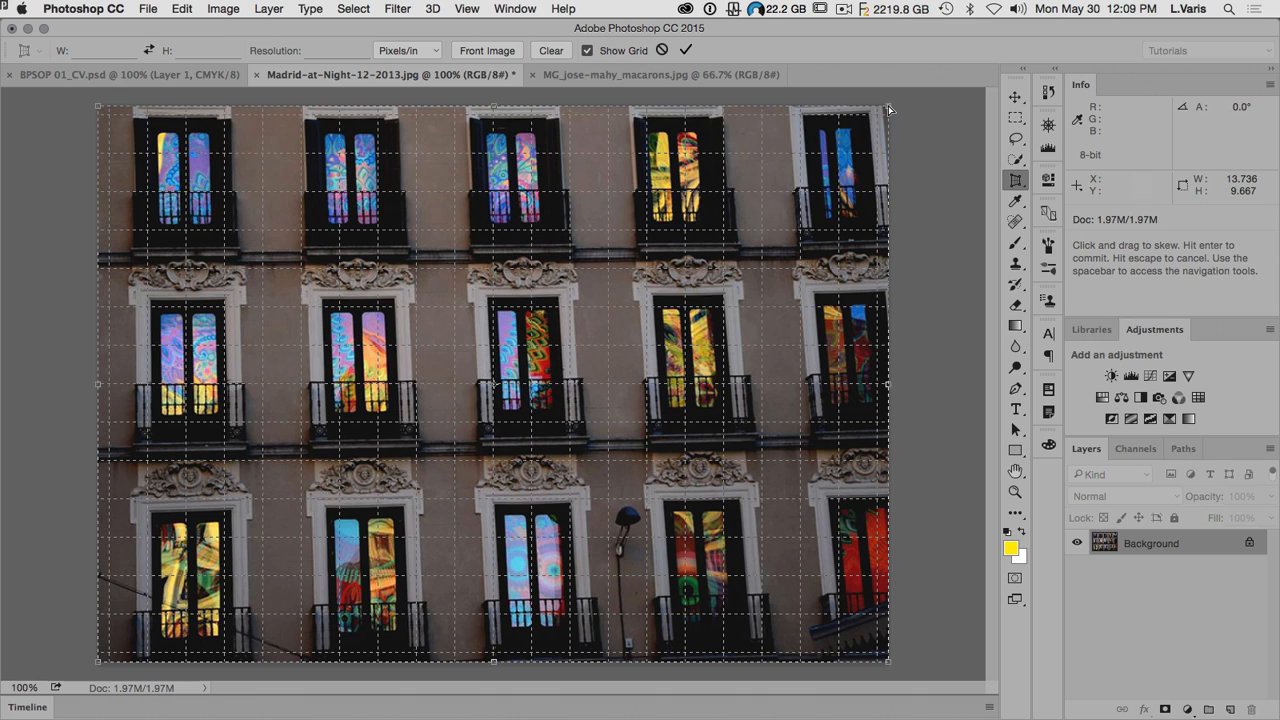
# Step: Skew the perspective crop's right corners to follow the facade lines, pull its right side in to exclude the fifth window column, and apply it
pyautogui.moveTo(889, 110); pyautogui.dragTo(832, 108)
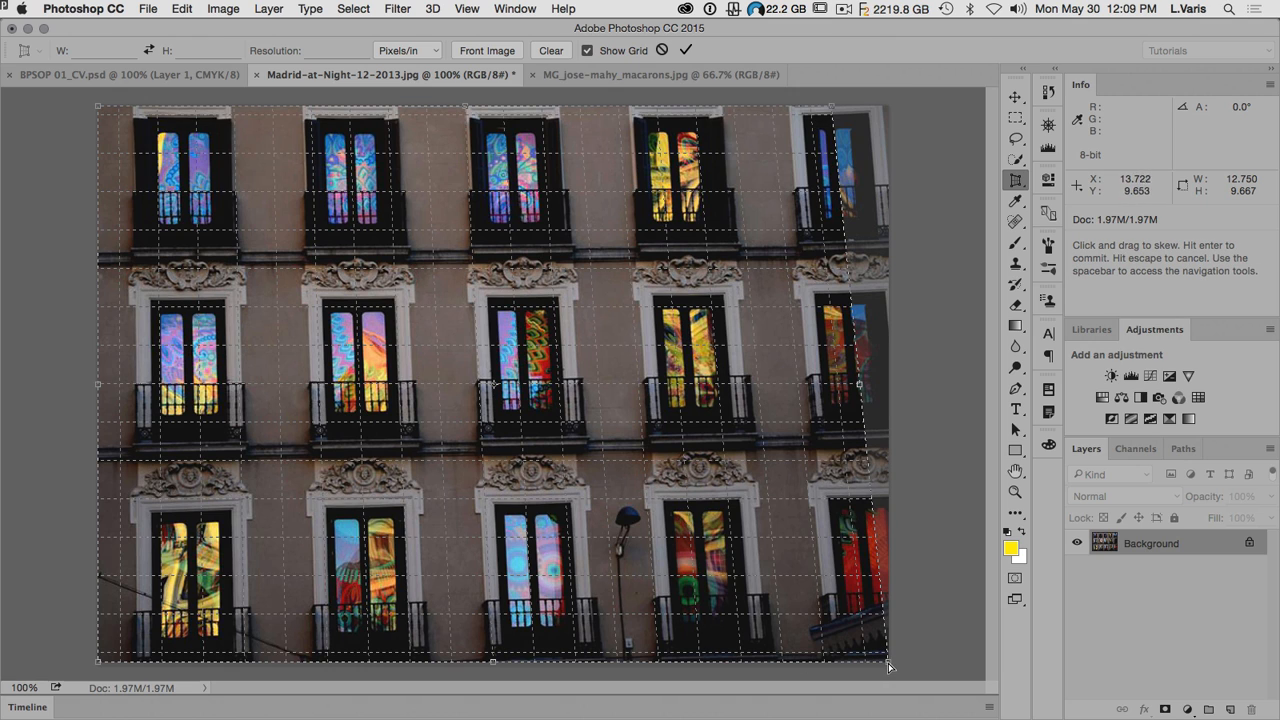
pyautogui.moveTo(889, 665); pyautogui.dragTo(886, 642)
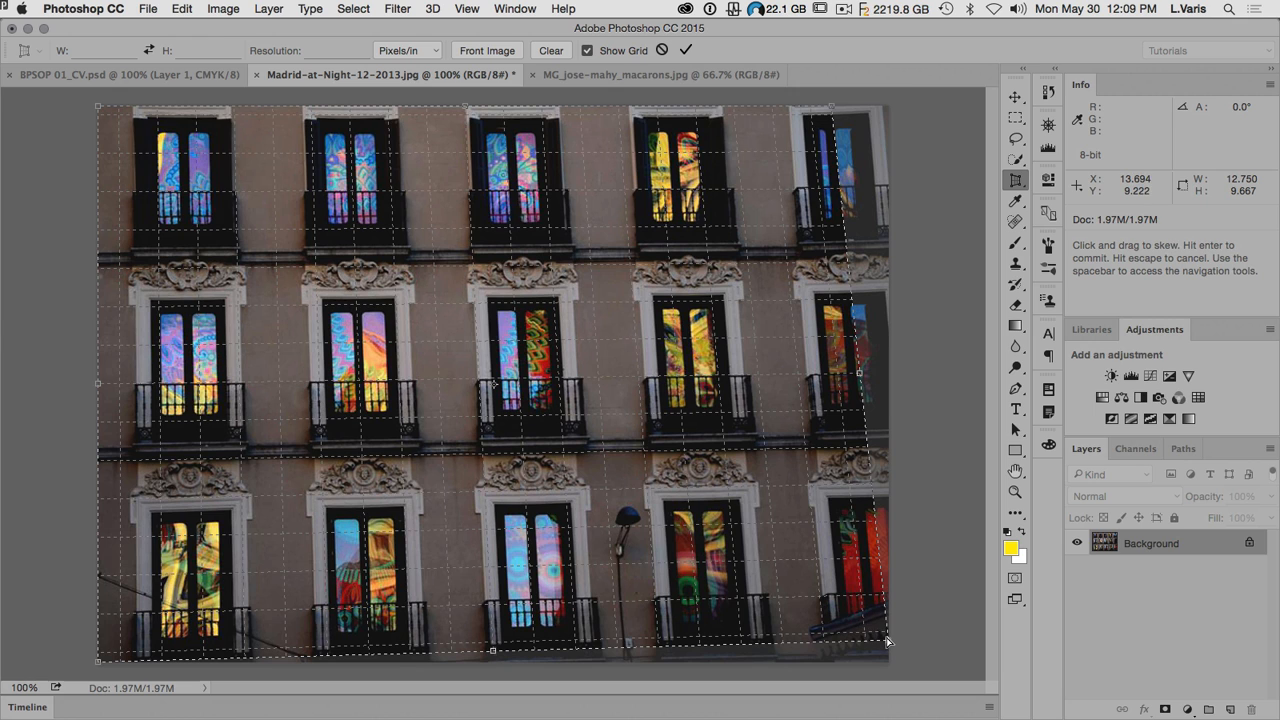
pyautogui.moveTo(885, 640); pyautogui.dragTo(887, 633)
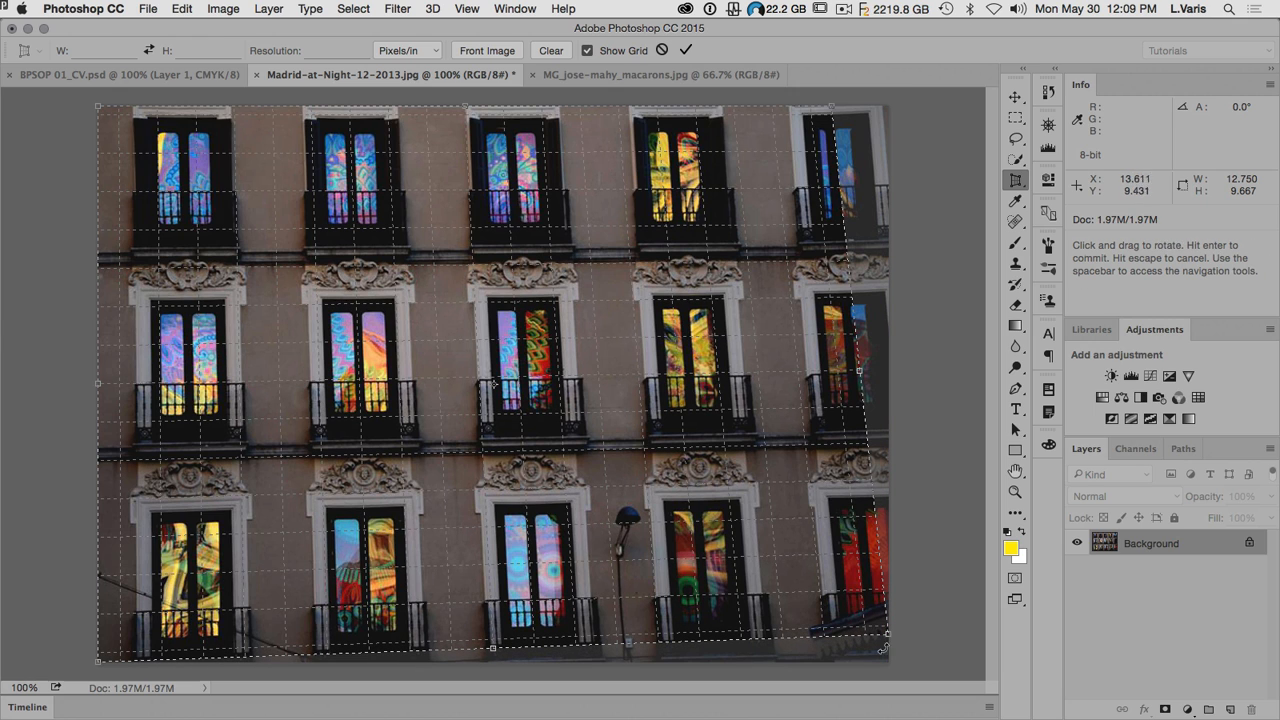
pyautogui.moveTo(887, 637); pyautogui.dragTo(881, 634)
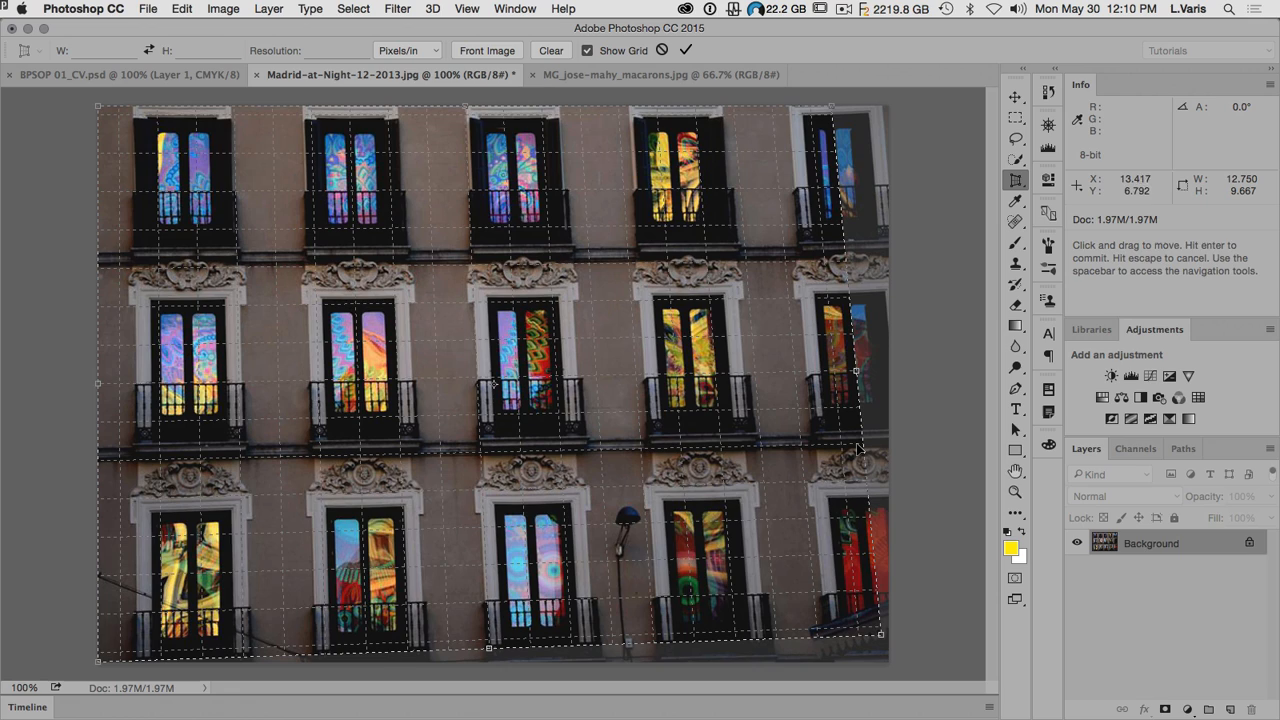
pyautogui.moveTo(857, 372); pyautogui.dragTo(794, 371)
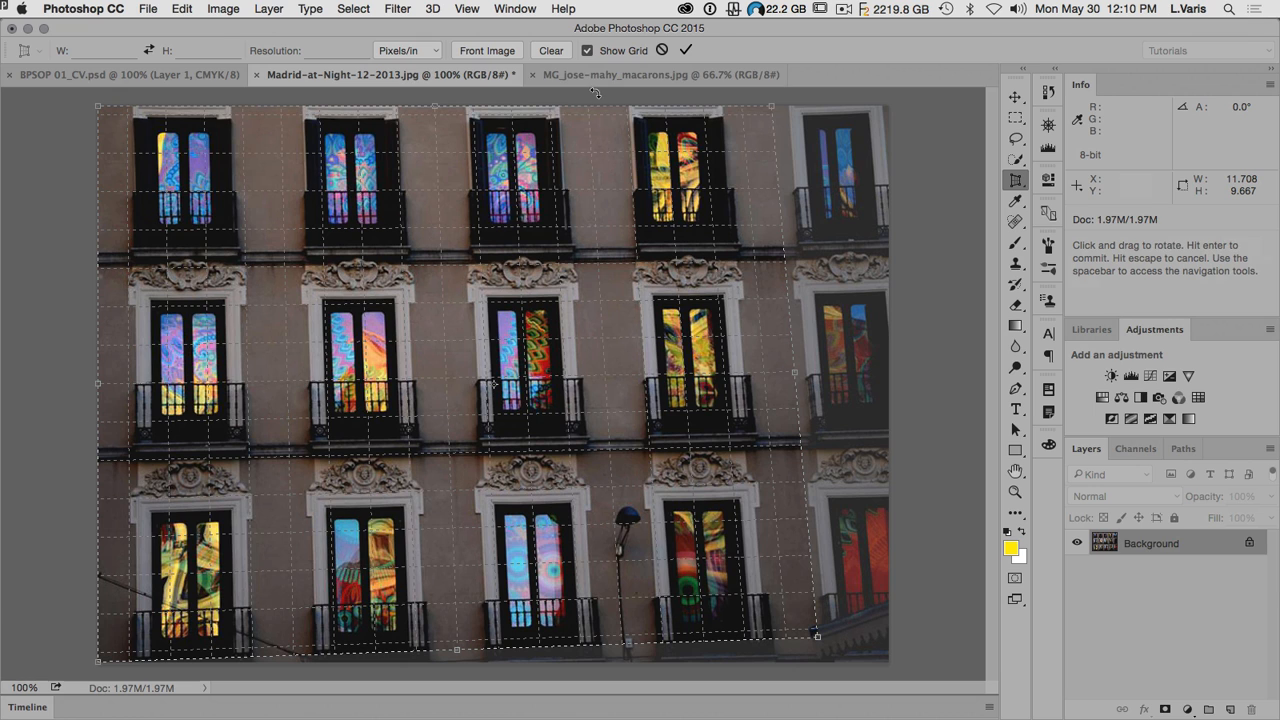
pyautogui.click(685, 51)
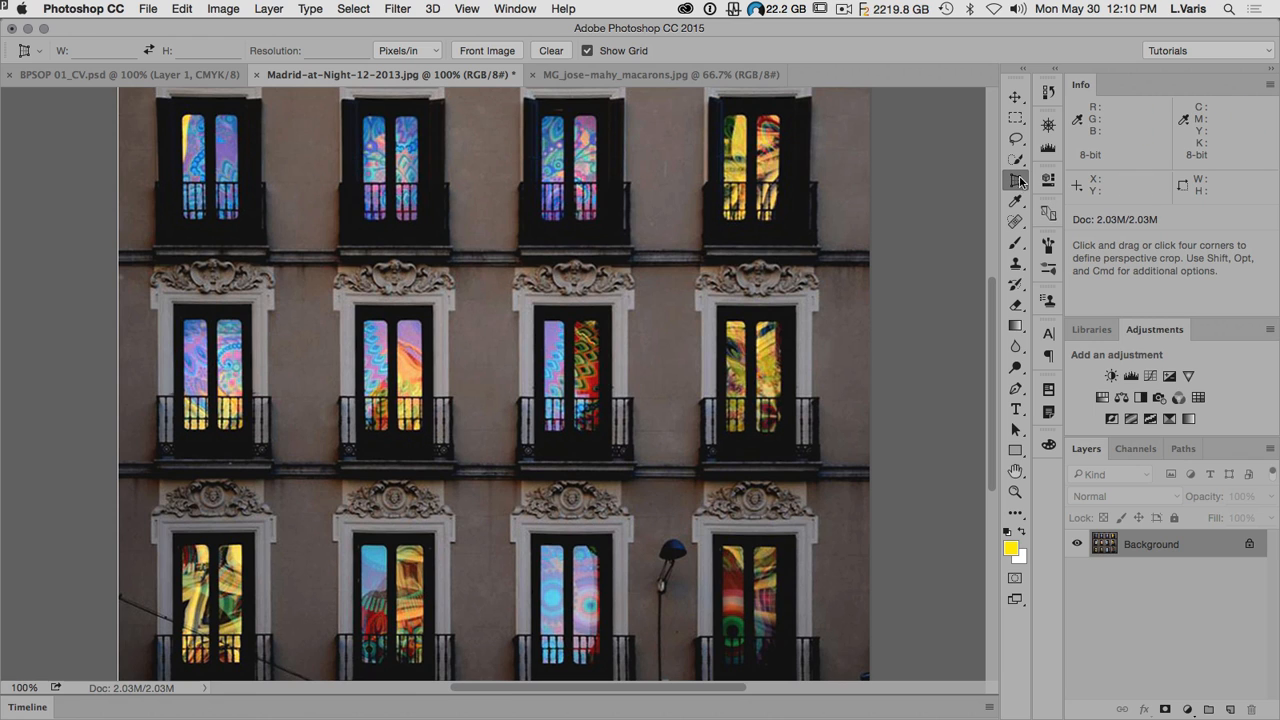
# Step: Trim a narrow strip off the left edge of the facade with the Crop Tool, leaving the image about 12.83 in wide
pyautogui.moveTo(1022, 188); pyautogui.dragTo(1062, 176)
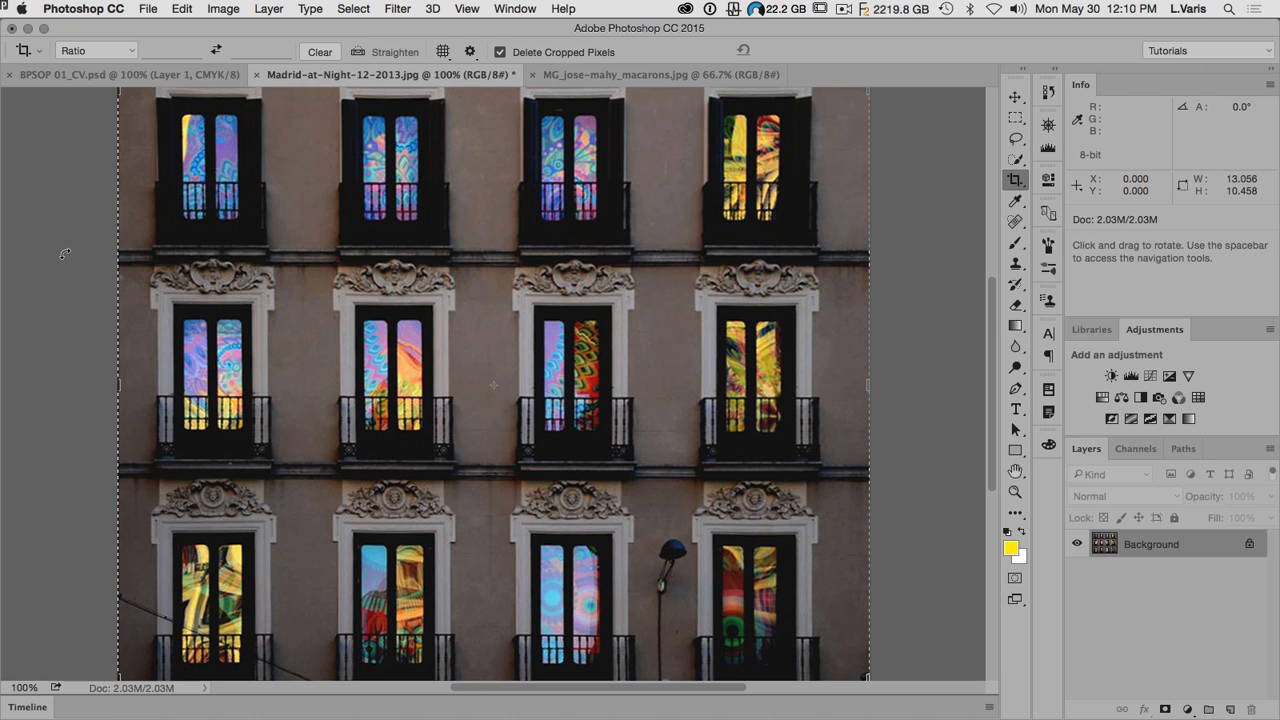
pyautogui.rightClick(118, 385)
pyautogui.click(91, 377)
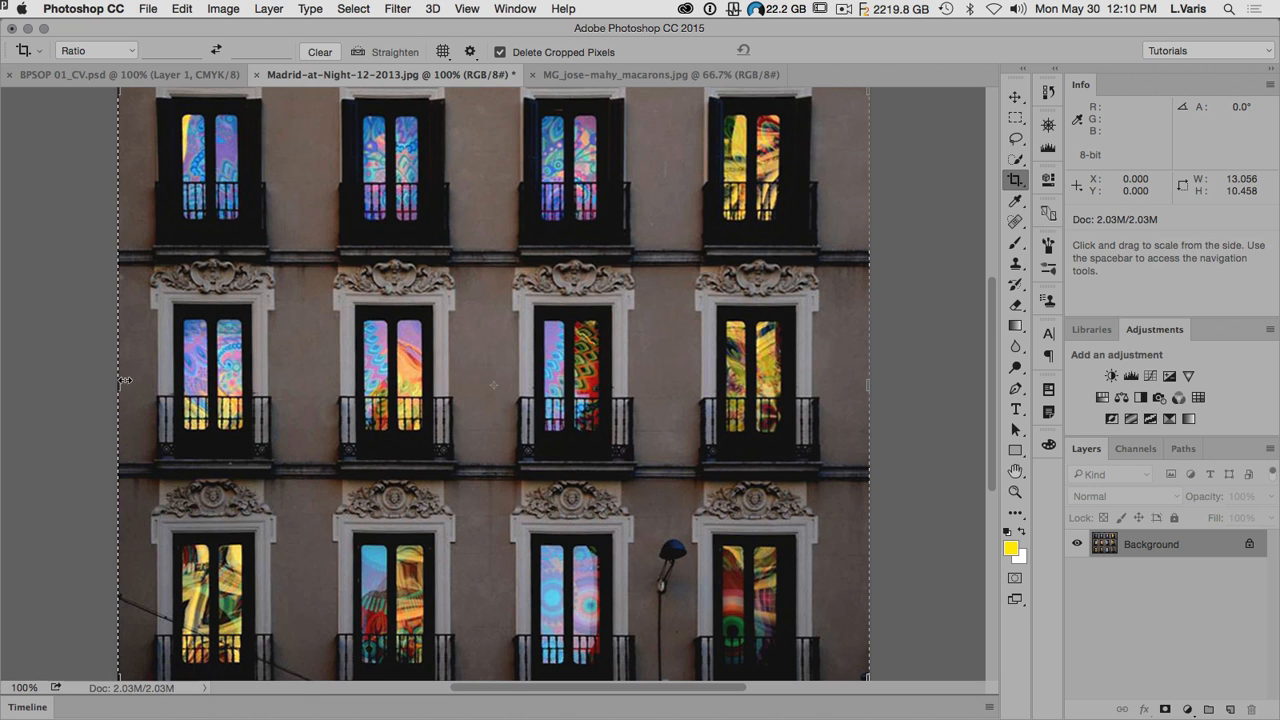
pyautogui.click(118, 385)
pyautogui.moveTo(118, 385); pyautogui.dragTo(129, 385)
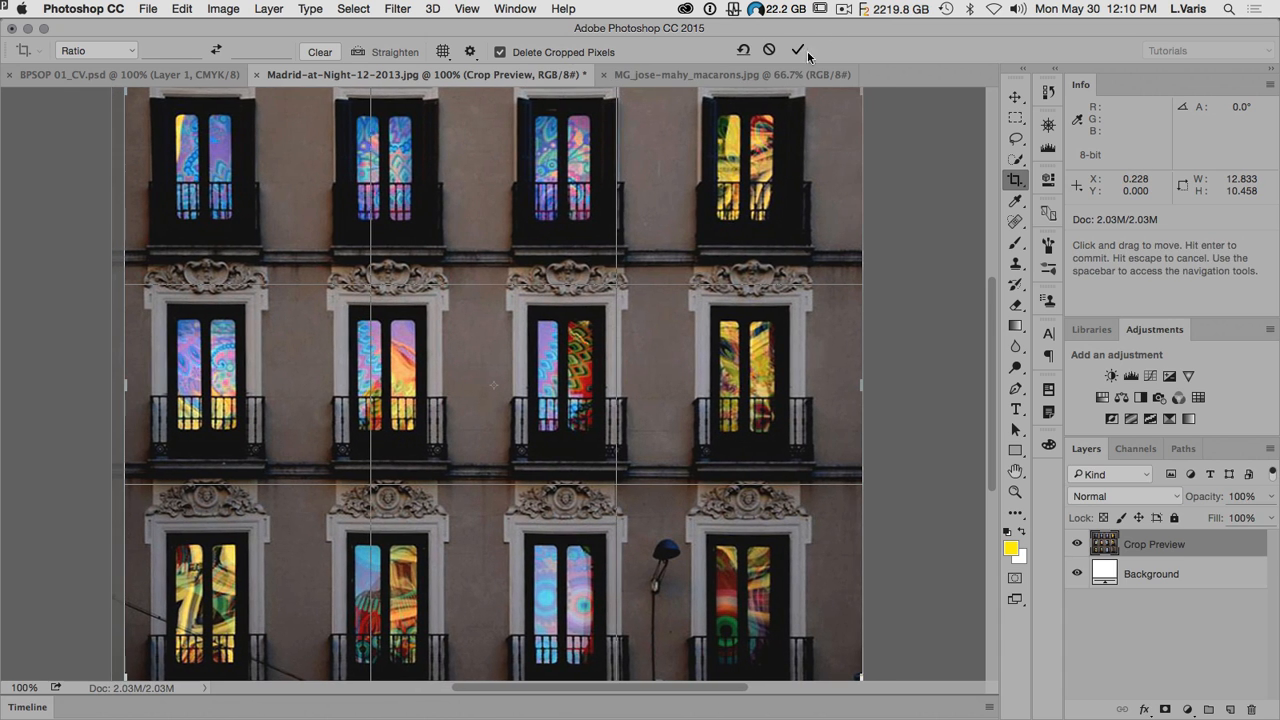
pyautogui.click(797, 50)
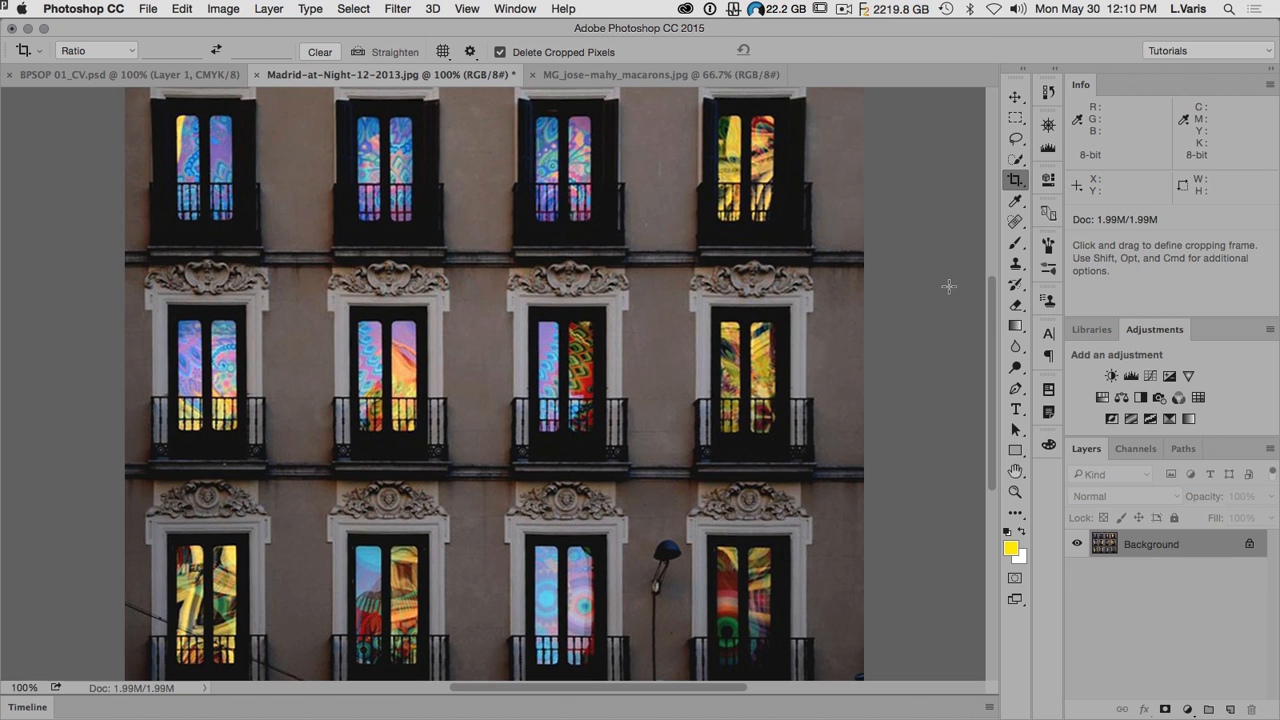
# Step: Crop the right edge of the facade inward to an image width of about 12.33 in
pyautogui.moveTo(993, 389)
pyautogui.mouseDown()
pyautogui.moveTo(1005, 425)
pyautogui.moveTo(1017, 397)
pyautogui.mouseUp()
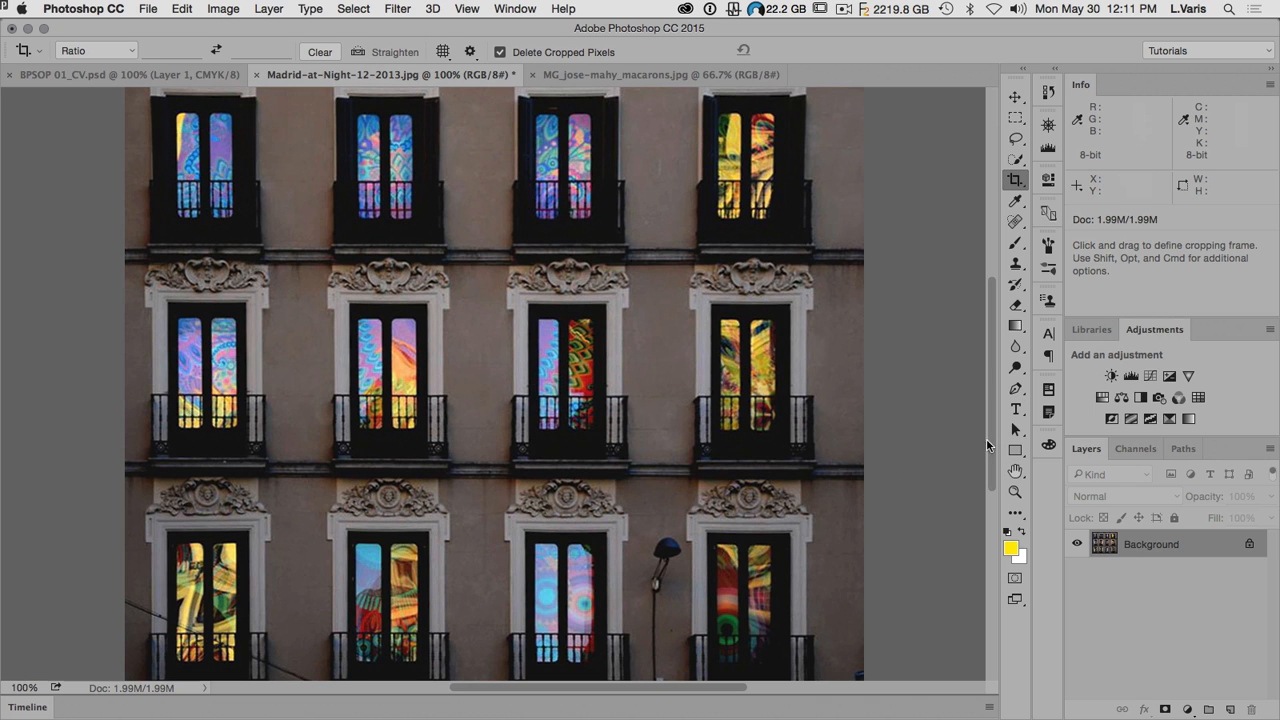
pyautogui.moveTo(991, 443); pyautogui.dragTo(993, 447)
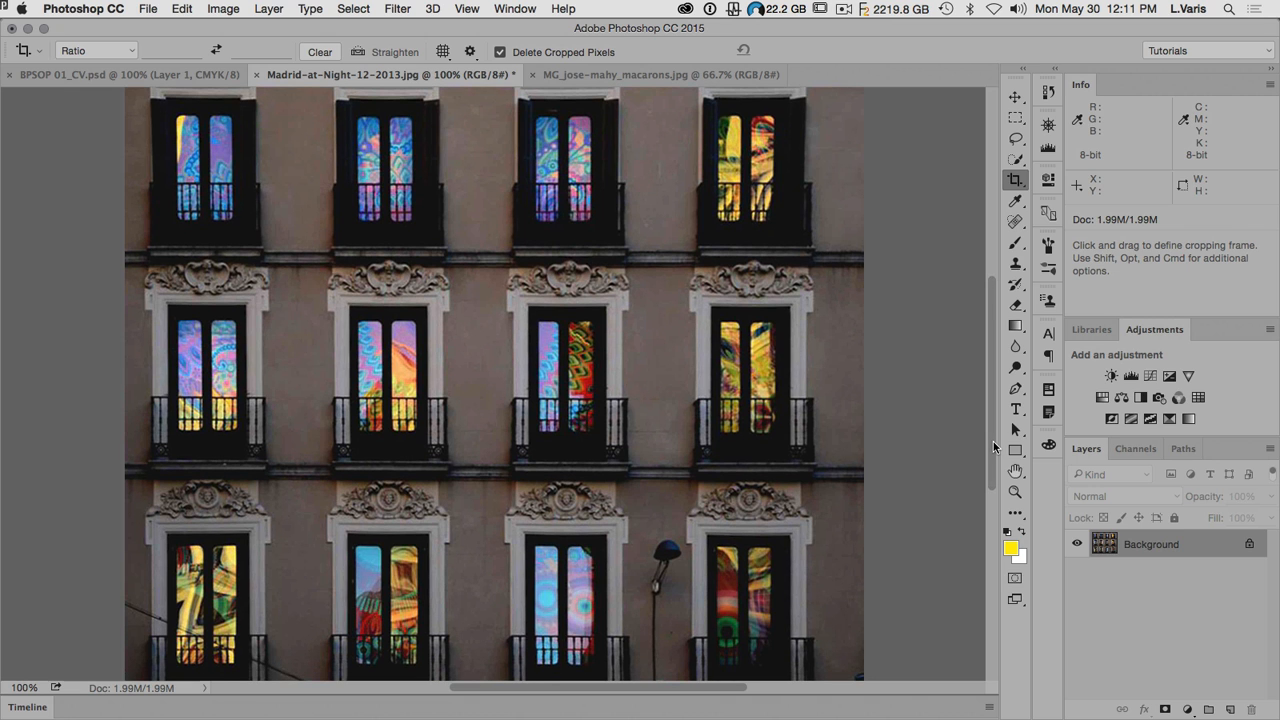
pyautogui.click(1018, 182)
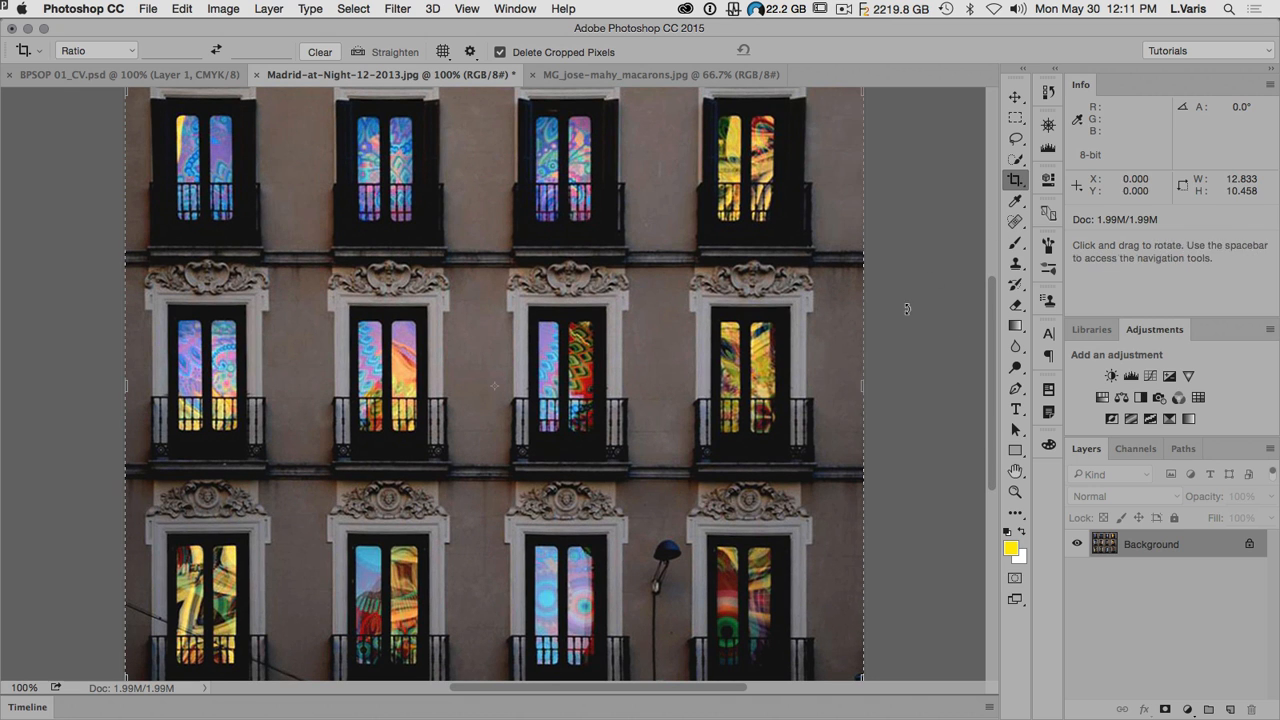
pyautogui.moveTo(864, 387); pyautogui.dragTo(848, 386)
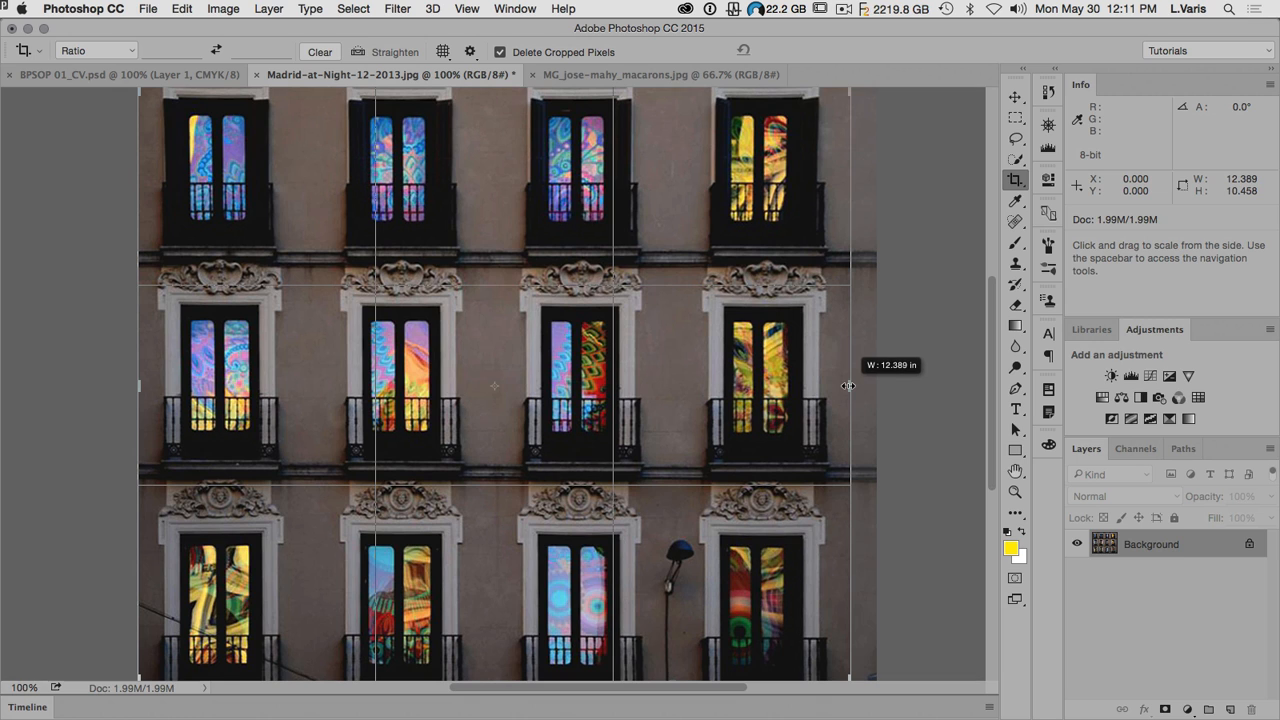
pyautogui.moveTo(848, 386); pyautogui.dragTo(846, 386)
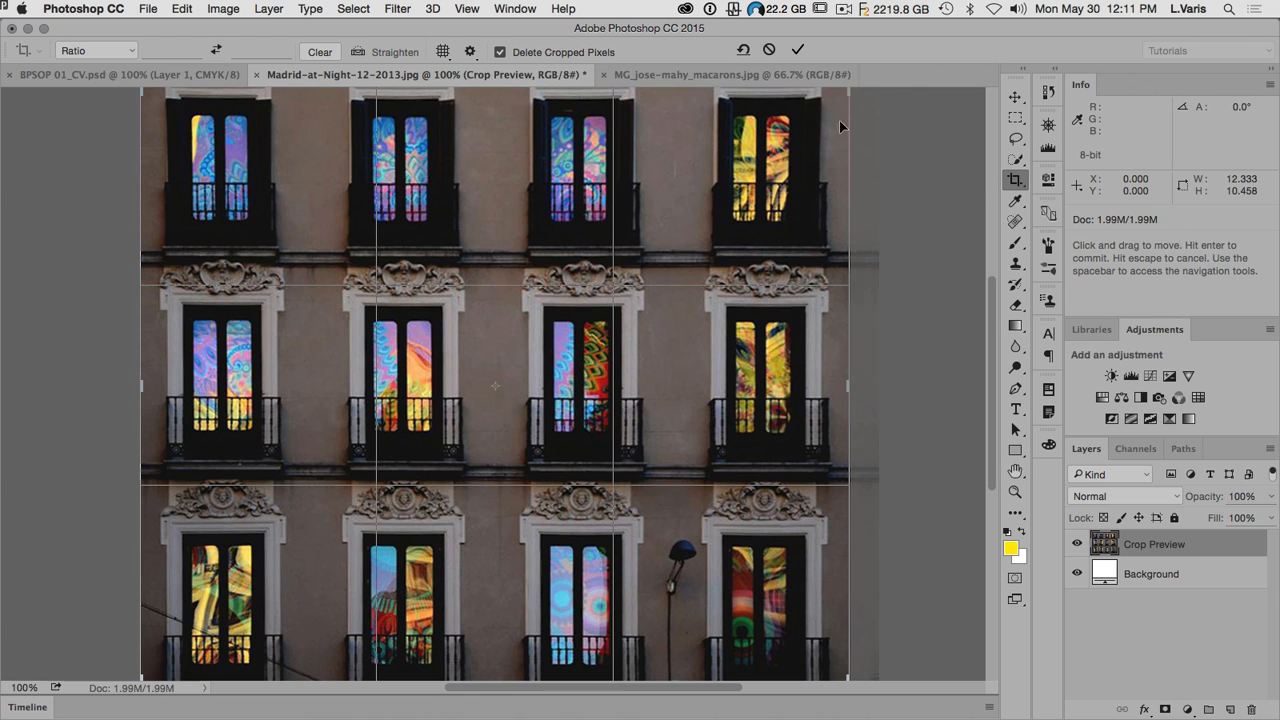
pyautogui.click(797, 49)
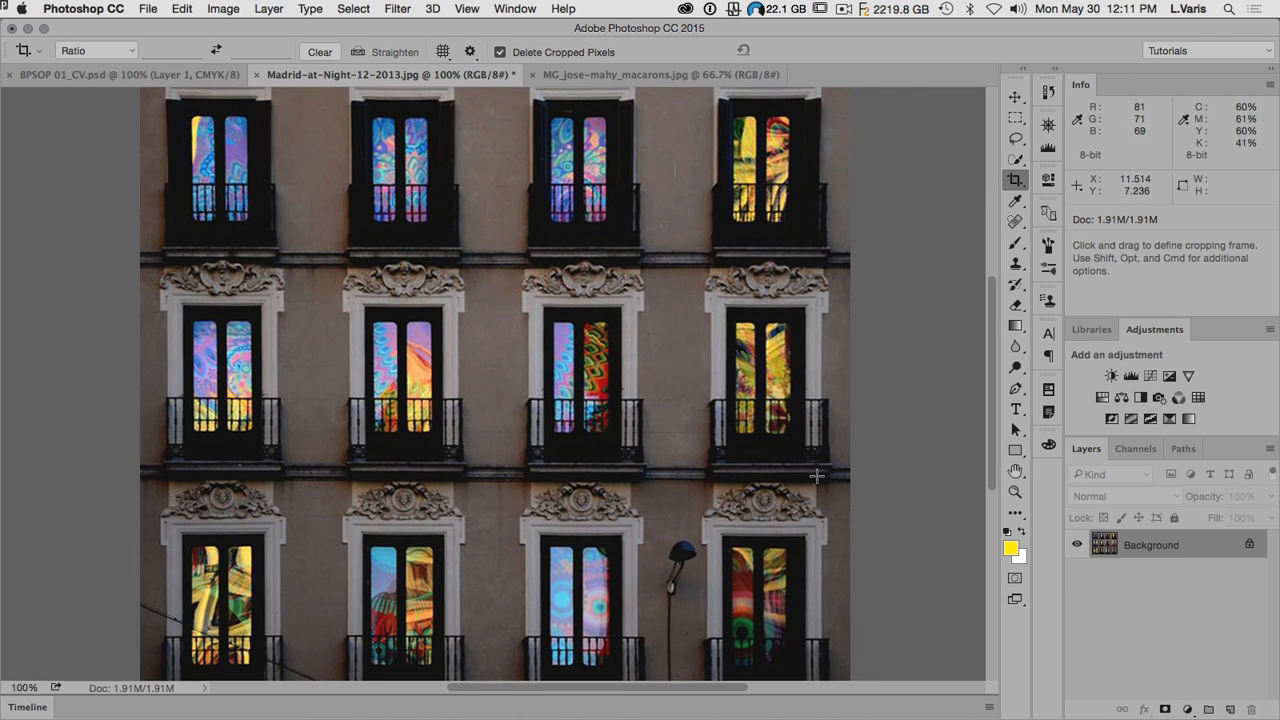
pyautogui.moveTo(993, 464)
pyautogui.mouseDown()
pyautogui.moveTo(992, 478)
pyautogui.moveTo(992, 453)
pyautogui.moveTo(993, 464)
pyautogui.mouseUp()
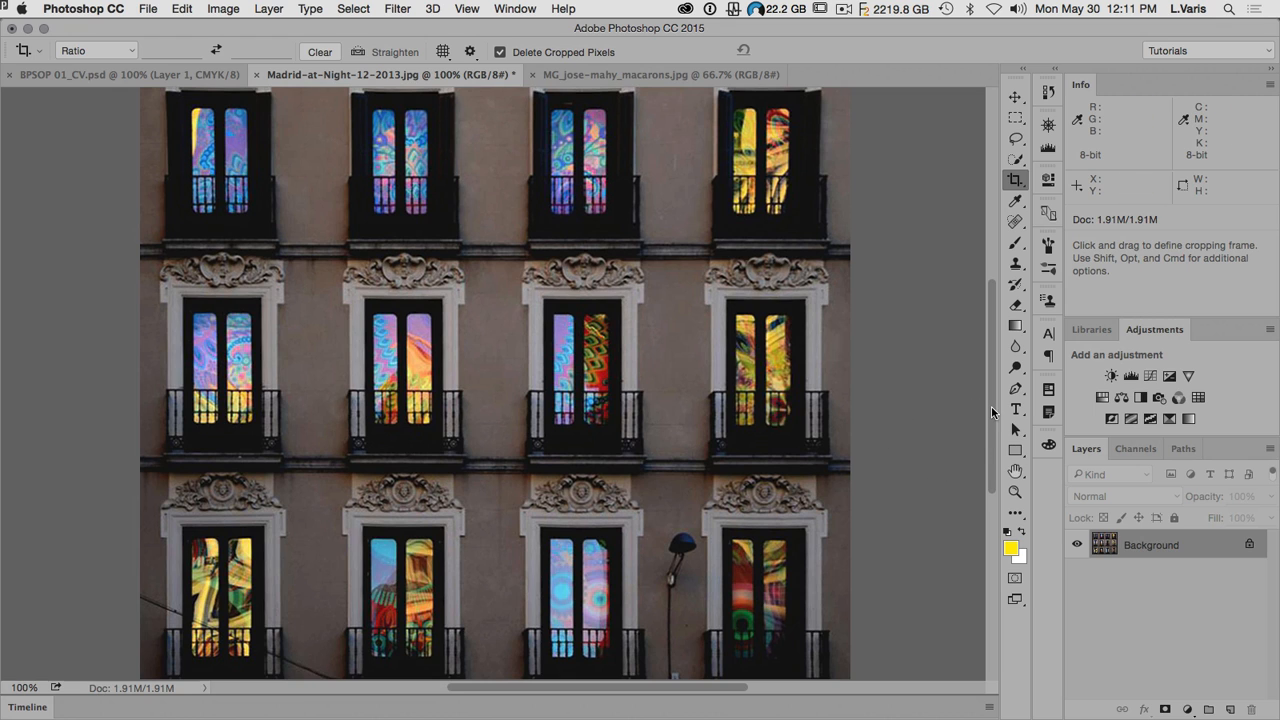
pyautogui.moveTo(994, 412)
pyautogui.mouseDown()
pyautogui.moveTo(994, 397)
pyautogui.moveTo(996, 412)
pyautogui.mouseUp()
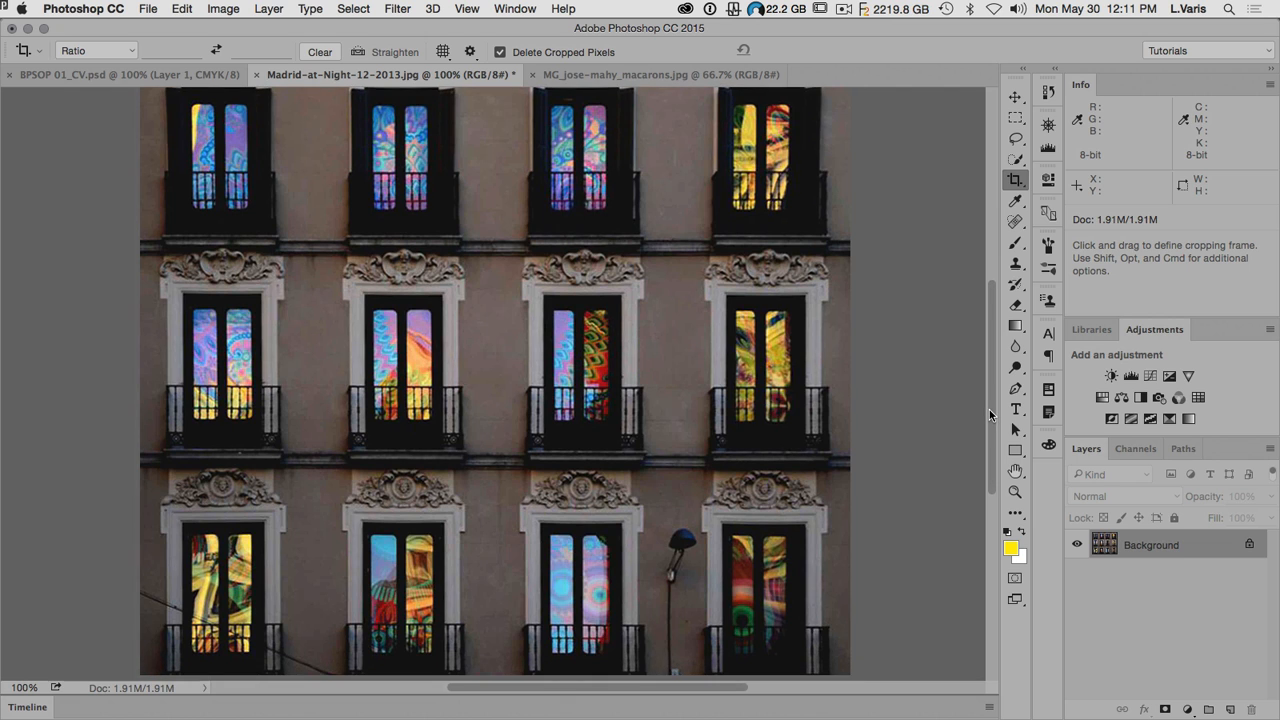
pyautogui.press('super+minus')
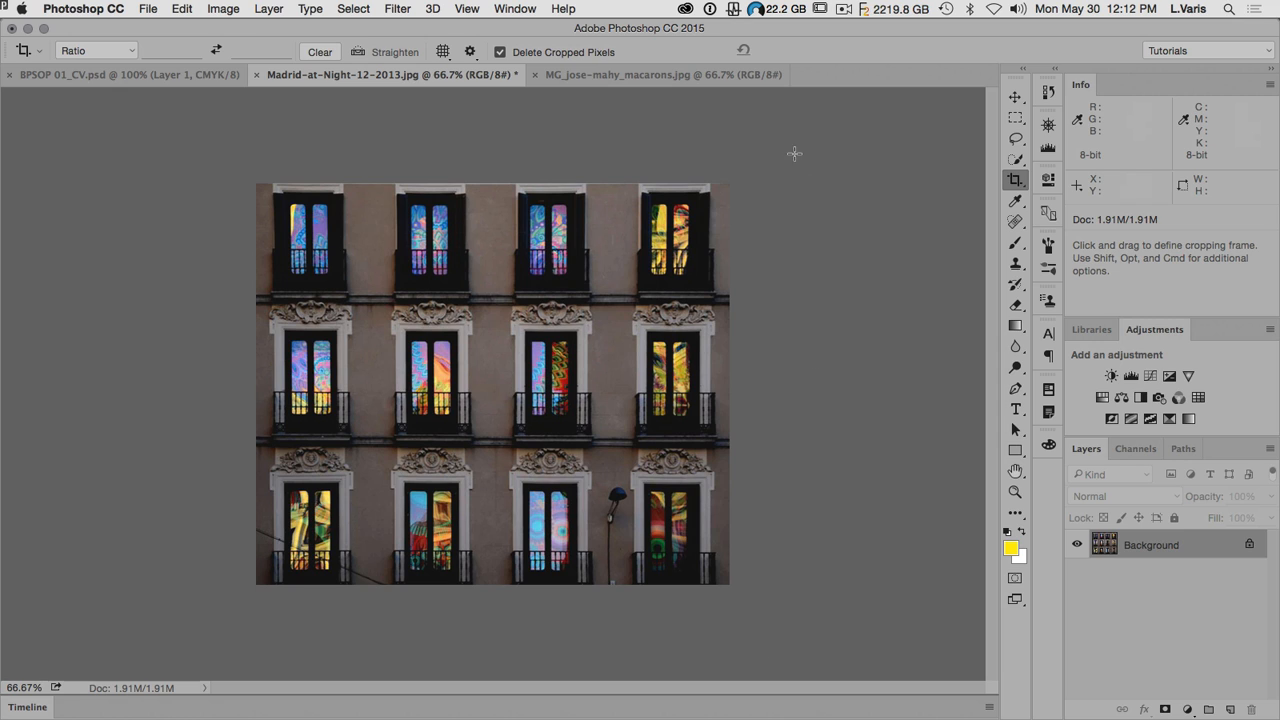
# Step: Close Madrid-at-Night-12-2013.jpg without saving its changes and bring up MG_jose-mahy_macarons.jpg
pyautogui.click(257, 77)
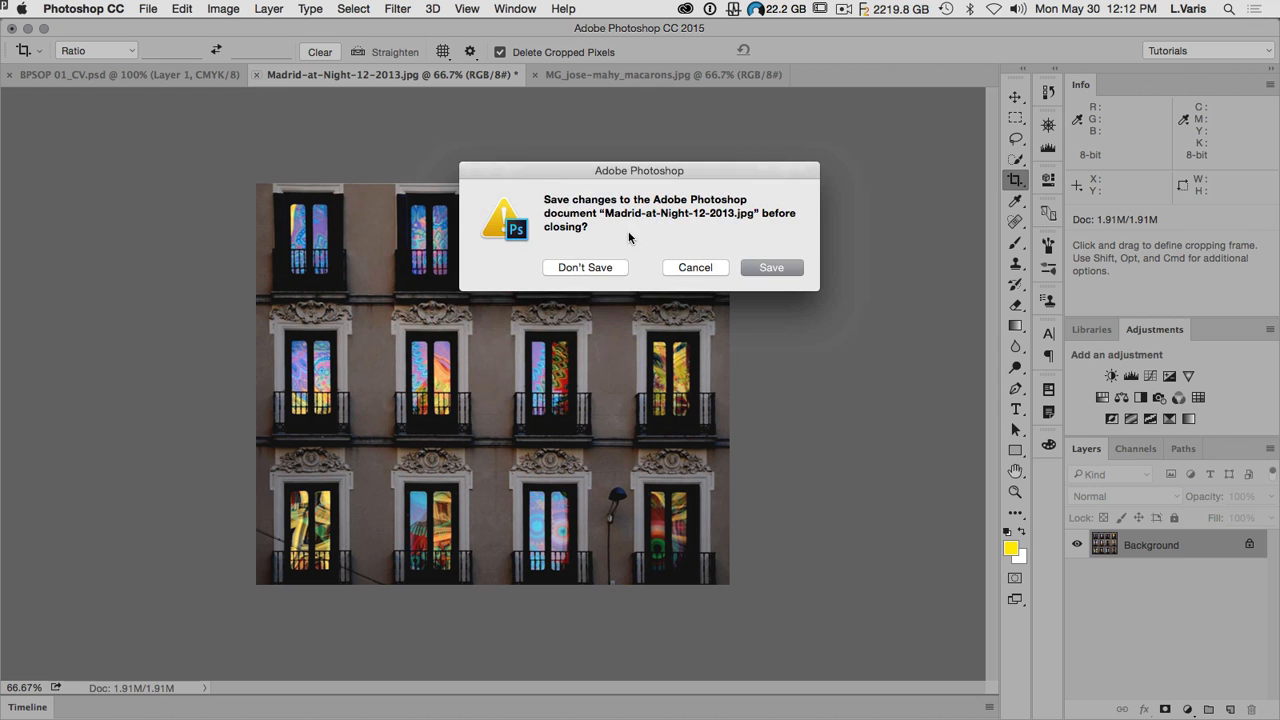
pyautogui.click(586, 268)
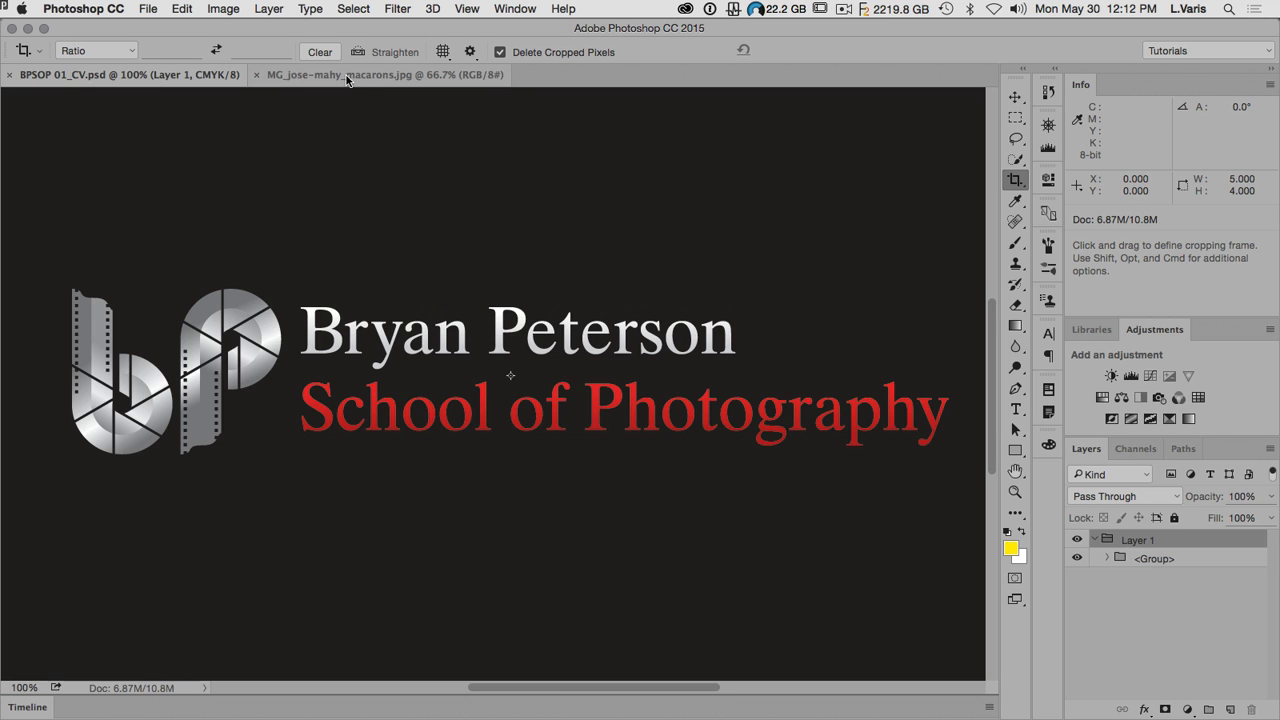
pyautogui.click(346, 75)
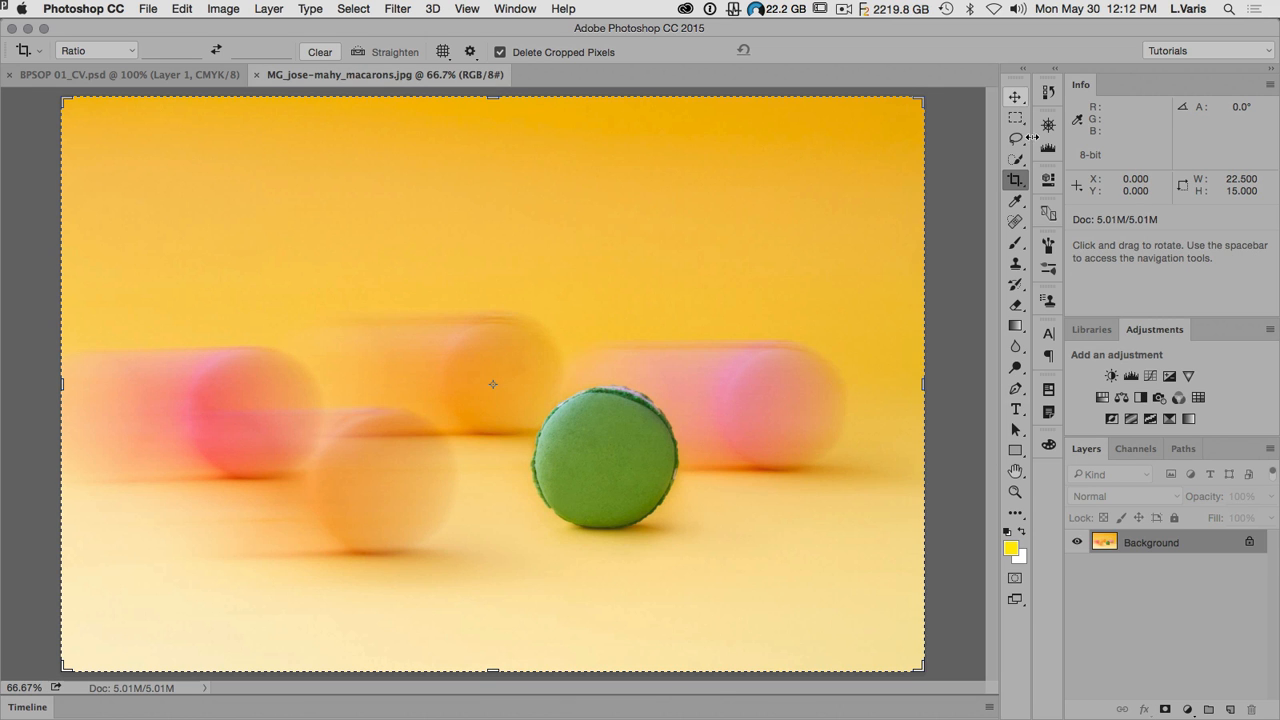
pyautogui.click(1015, 470)
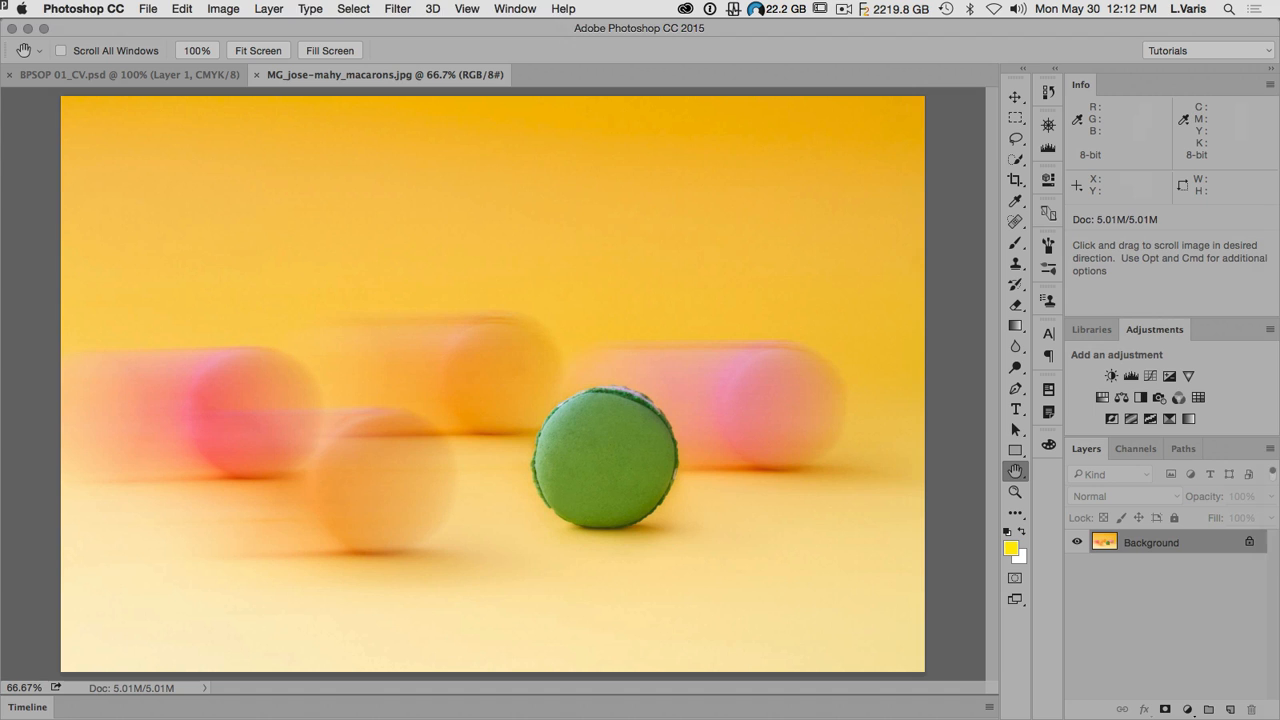
pyautogui.press('super+Tab')
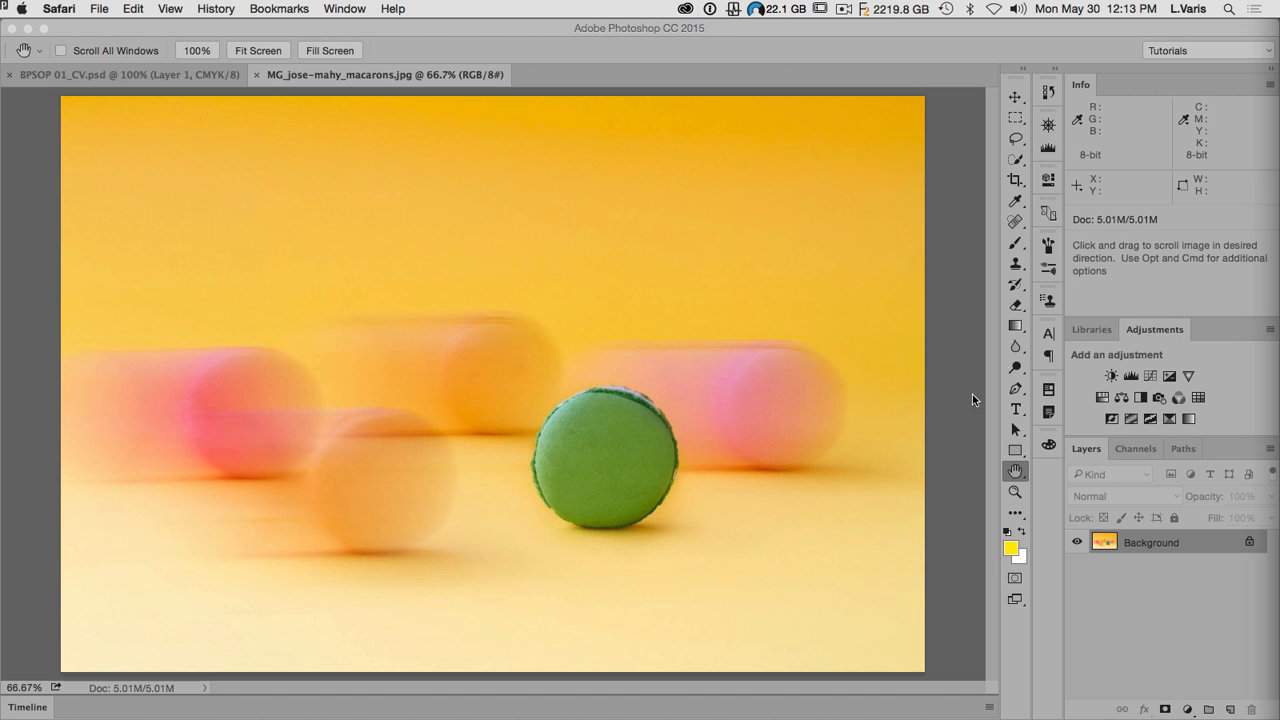
pyautogui.click(1014, 119)
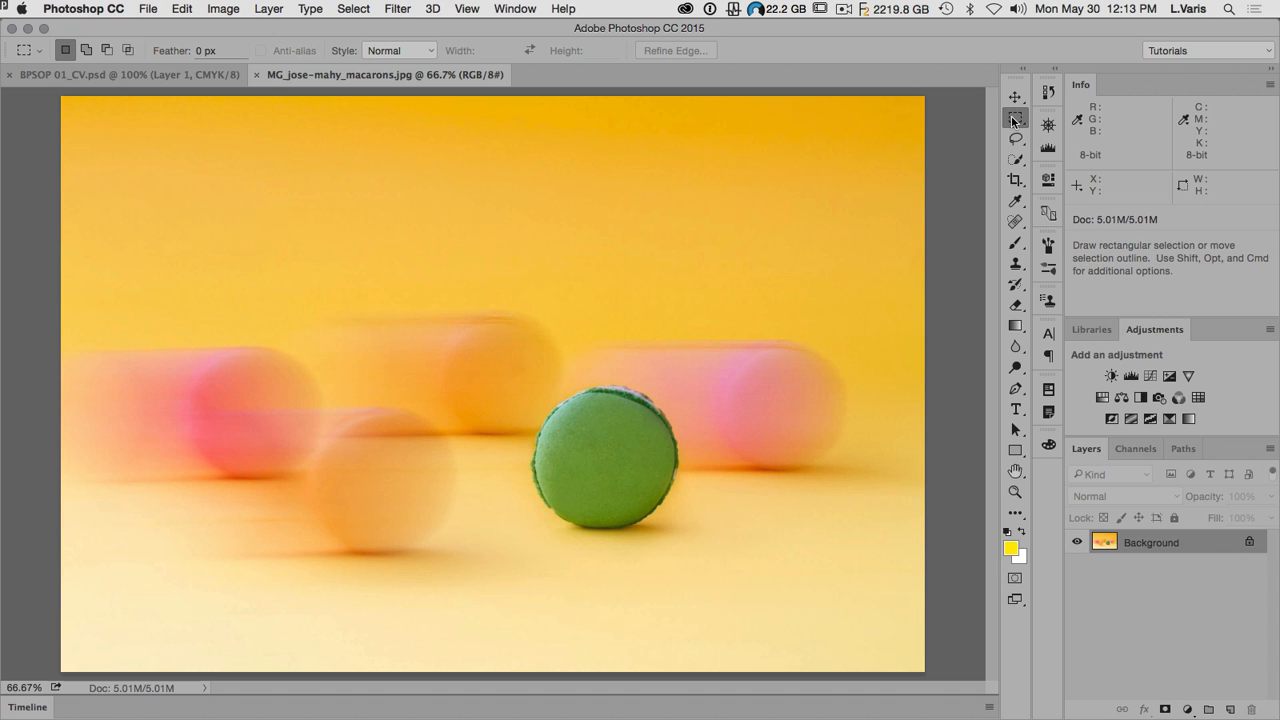
# Step: Activate the Crop Tool on the macaron photo and choose Rule of Thirds as its overlay
pyautogui.click(1017, 180)
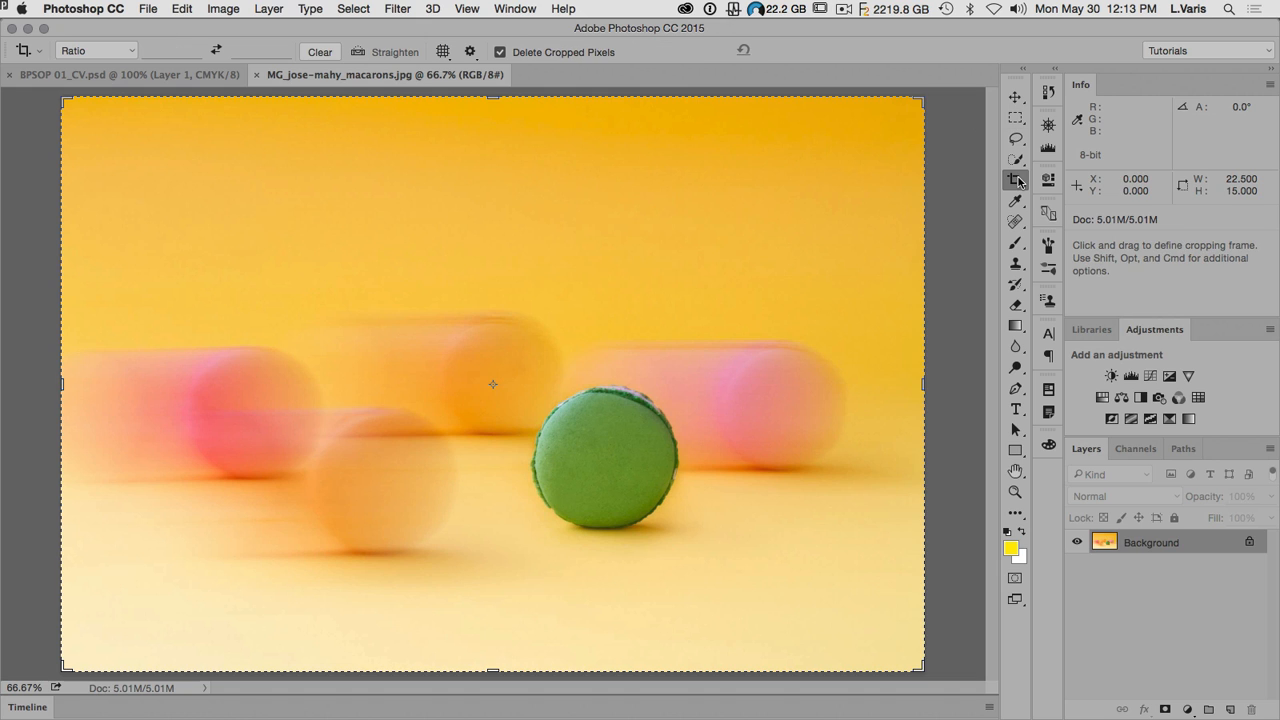
pyautogui.click(470, 52)
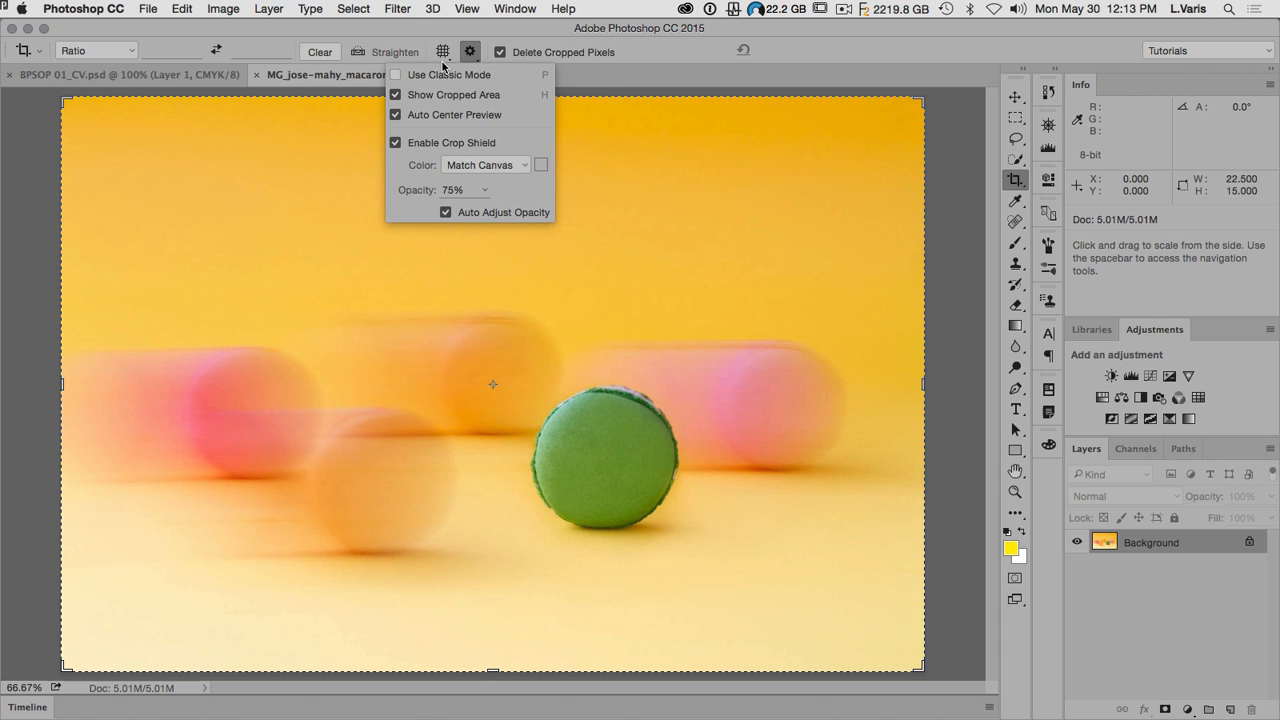
pyautogui.click(443, 53)
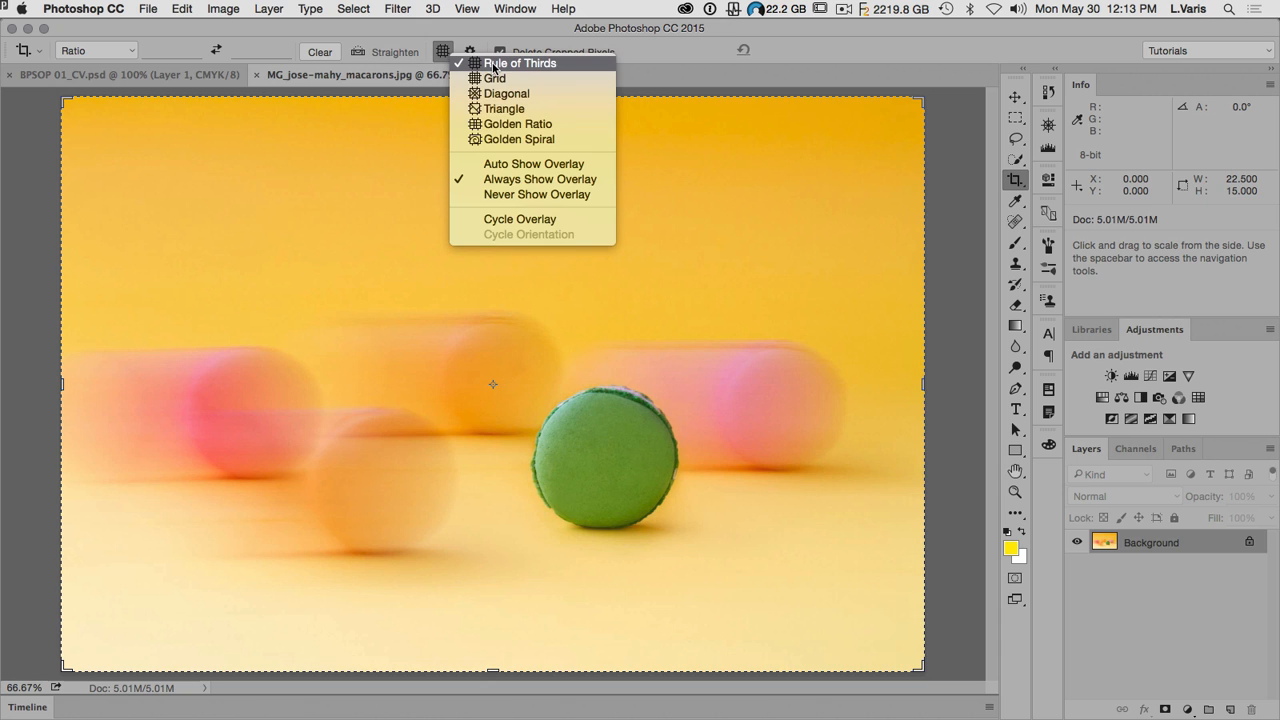
pyautogui.click(493, 64)
pyautogui.click(443, 52)
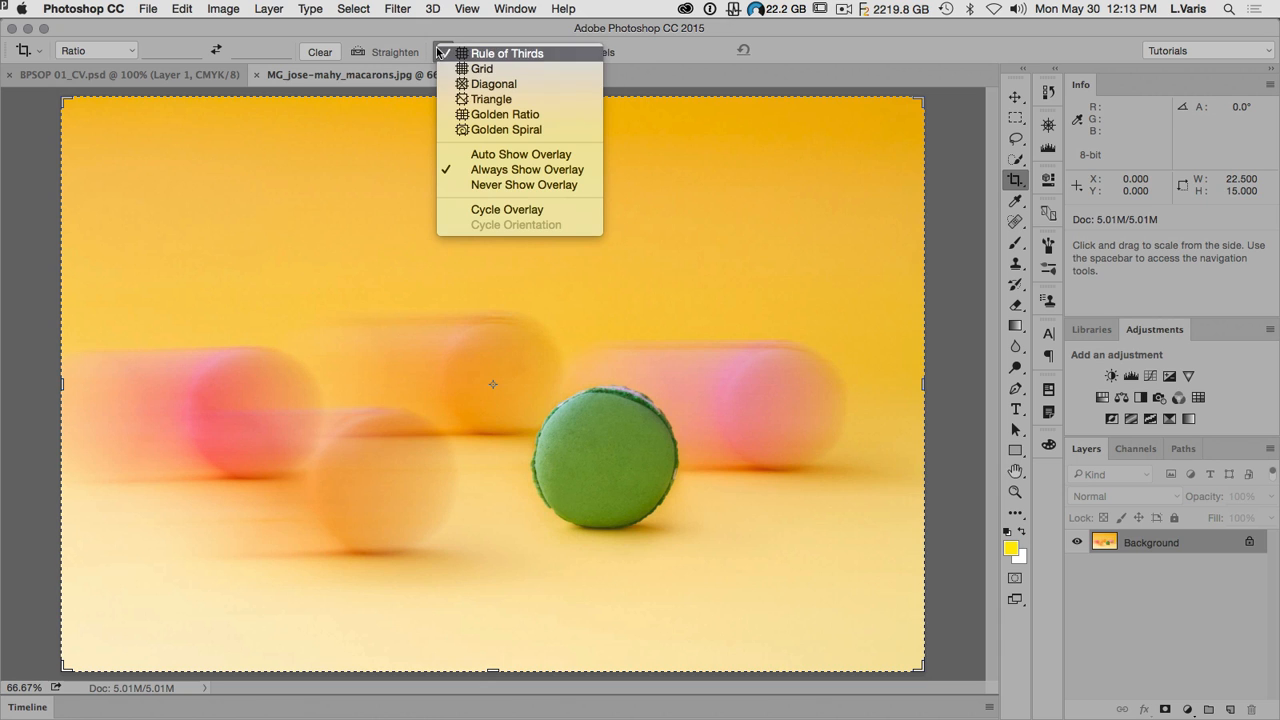
pyautogui.click(701, 78)
# Step: Display the rule-of-thirds grid over the full macaron photo and commit the crop at full frame
pyautogui.click(64, 99)
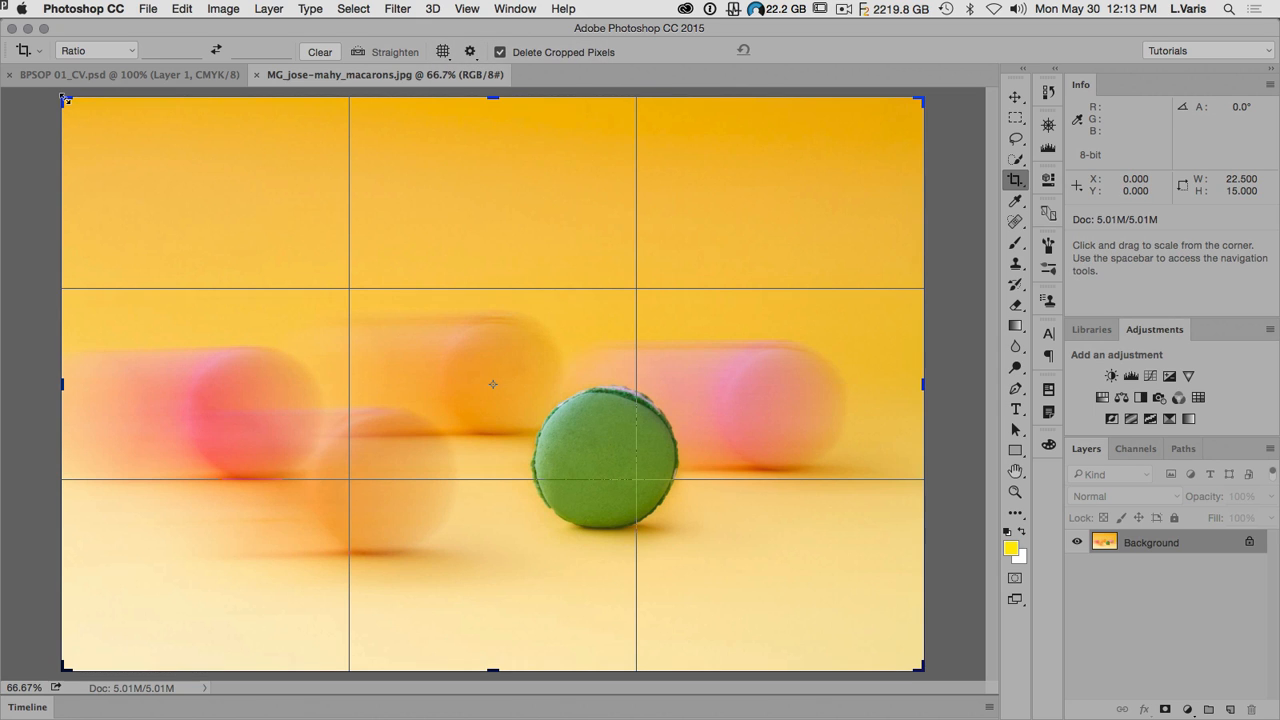
pyautogui.click(64, 99)
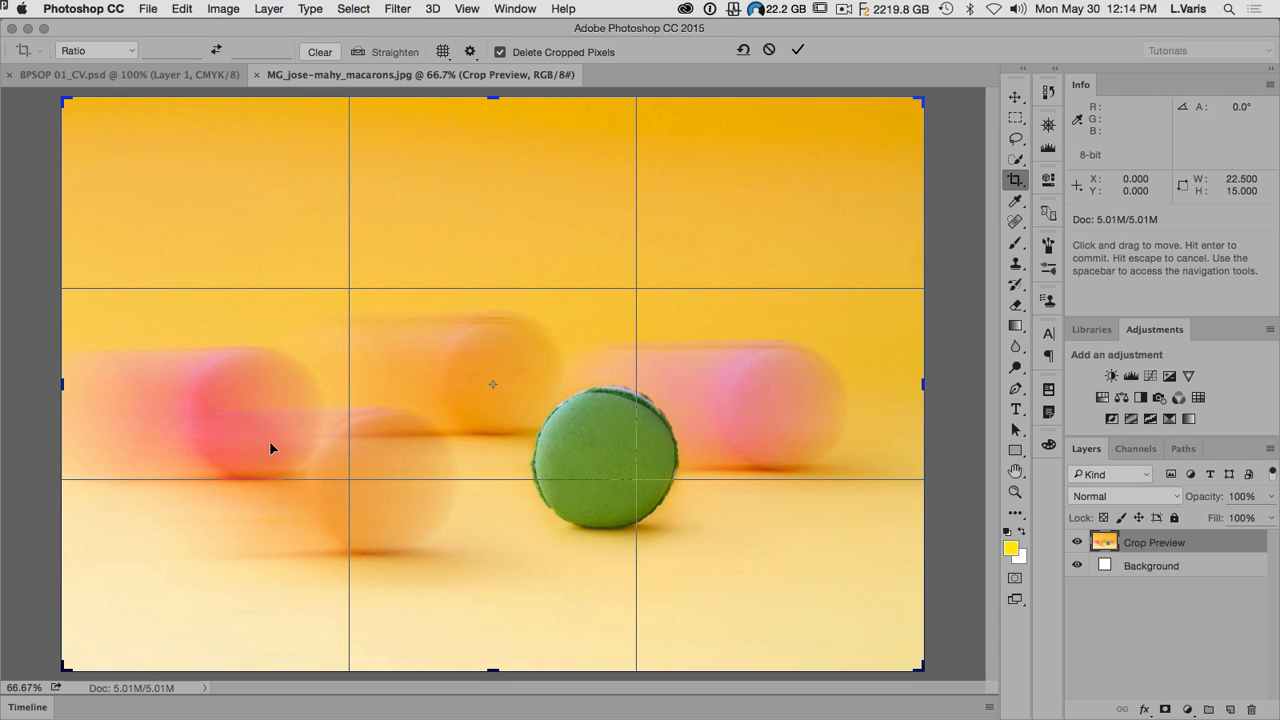
pyautogui.click(798, 50)
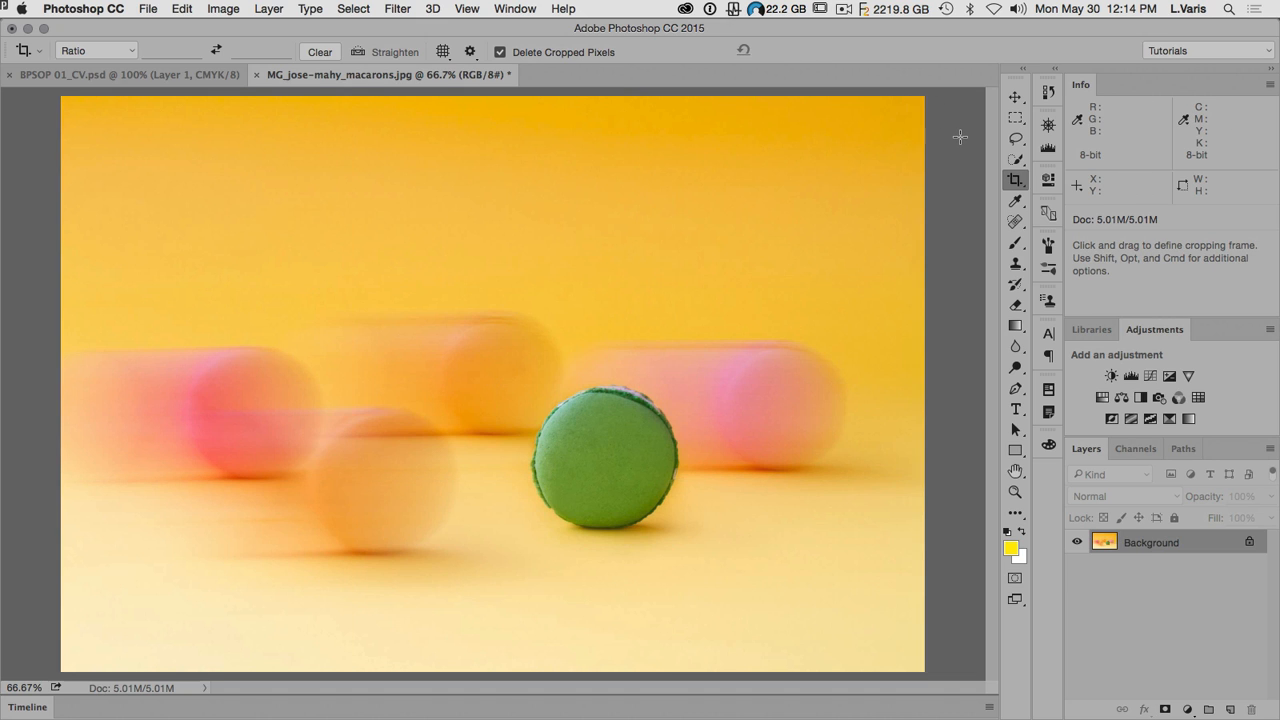